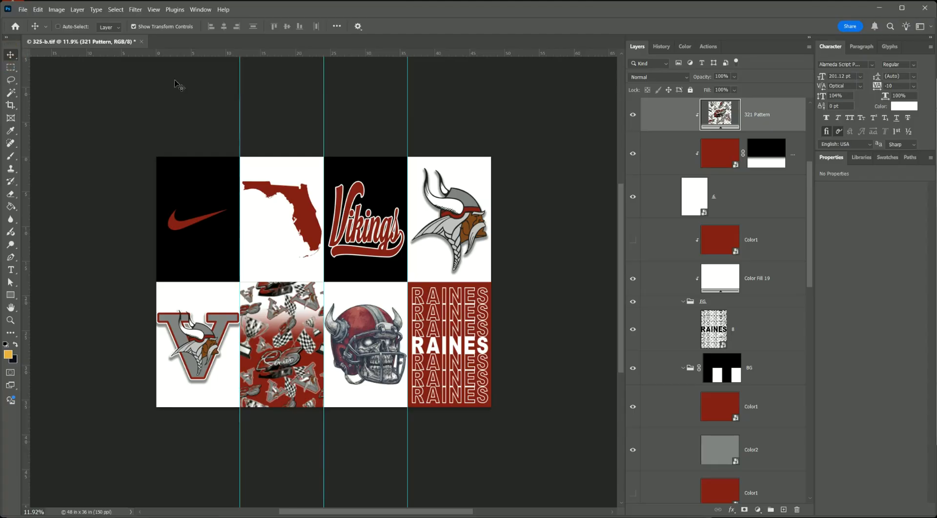
Open the contents of smart object layer 5 with the V Viking logo and place the M mustang image 0_accent_4 in it
right_click(203, 344)
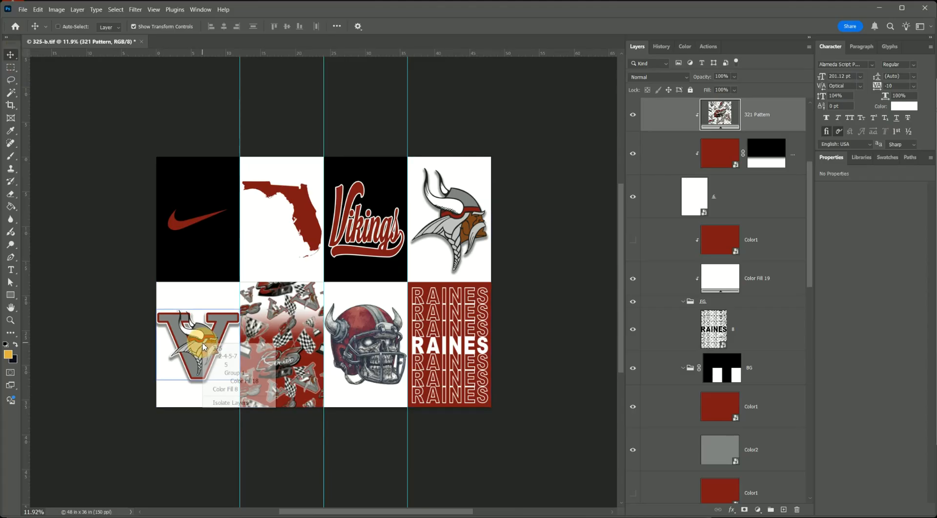
click(233, 366)
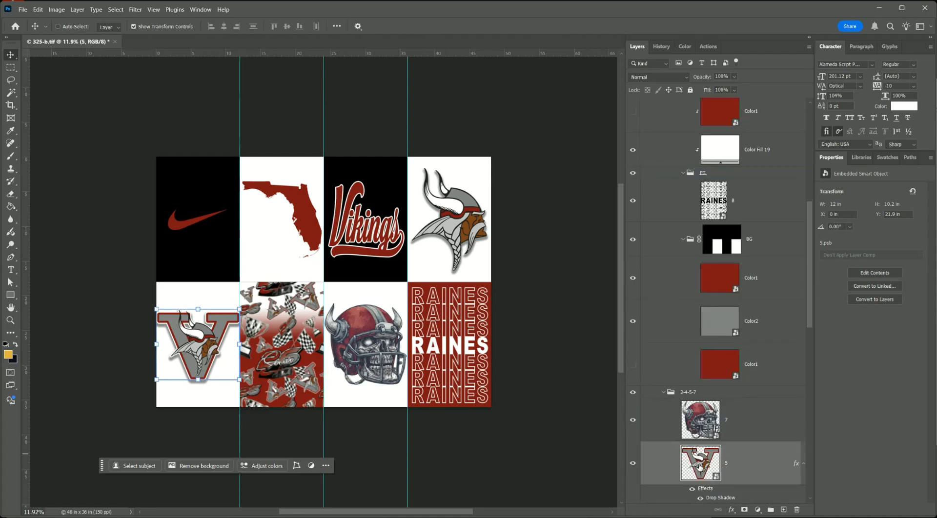
double_click(699, 466)
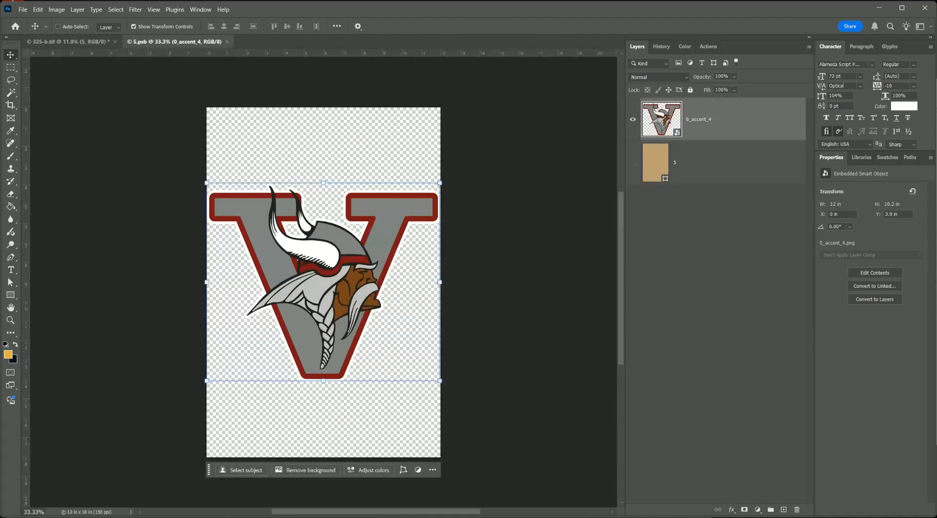
click(667, 515)
drag(843, 202, 320, 248)
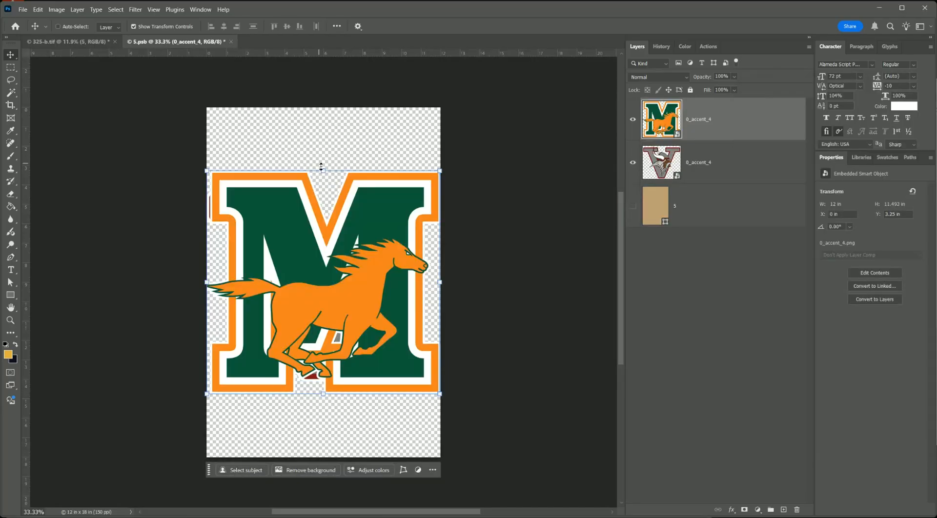
Scale the M mustang logo down to about 89.57% and centre it horizontally and vertically on the canvas
drag(324, 169, 324, 200)
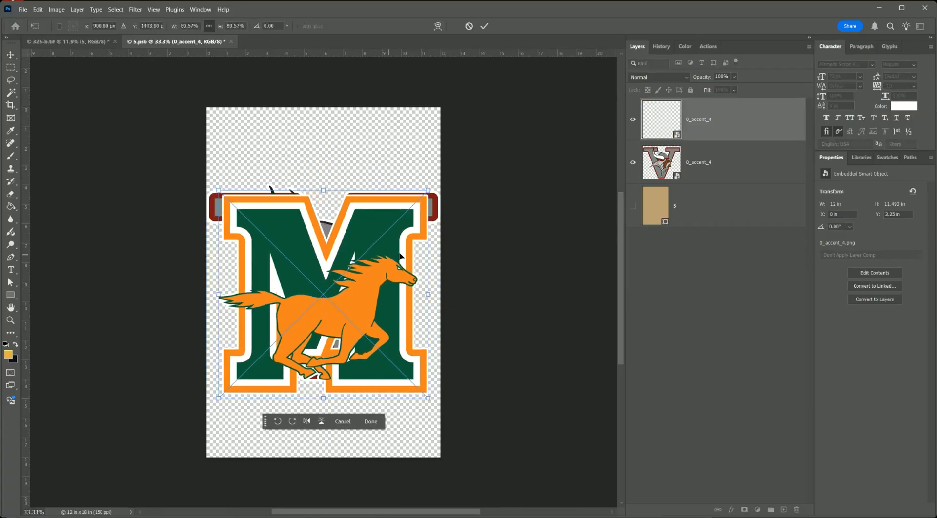
key(Return)
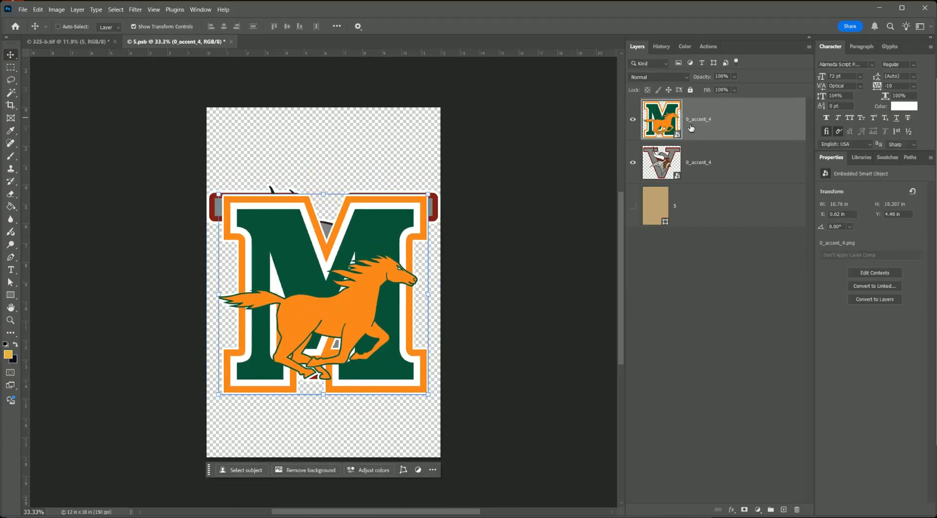
key(ctrl+a)
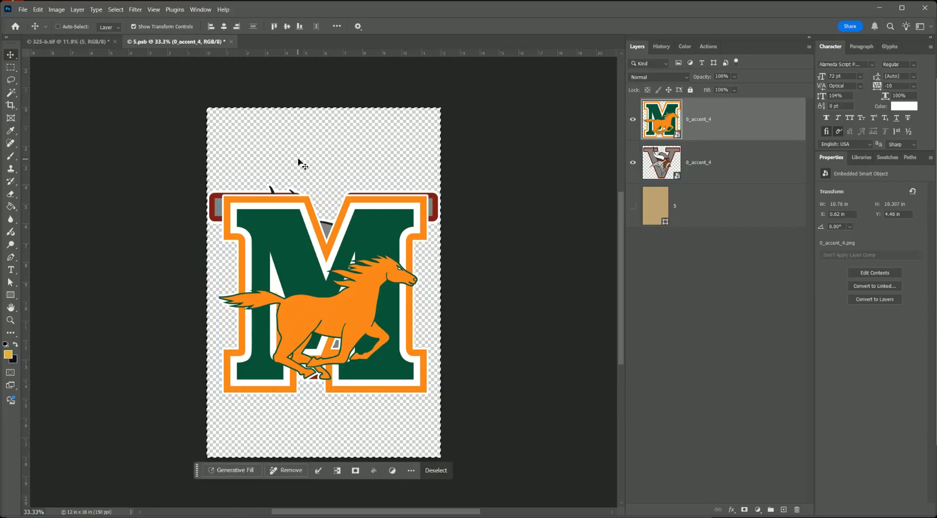
click(225, 30)
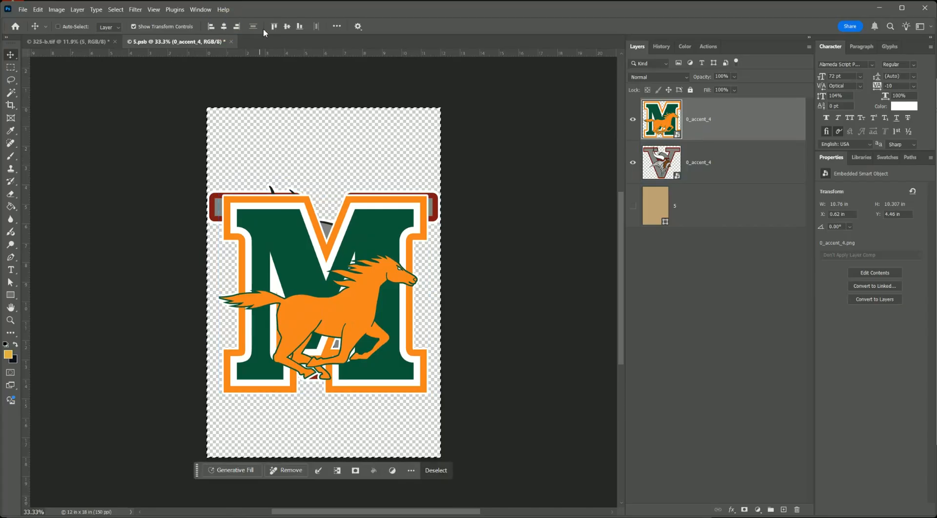
click(285, 29)
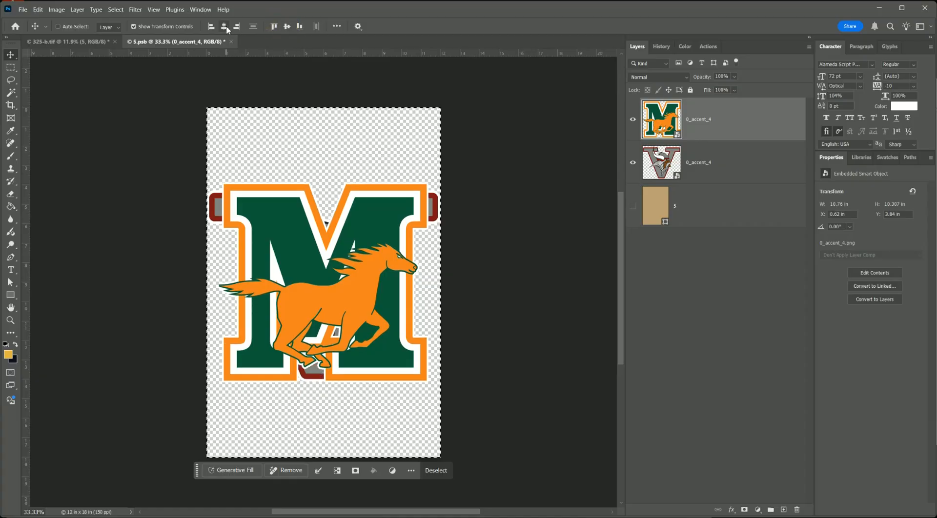
Hide the old V Viking logo layer, then save and close the 5.psb smart object
click(636, 167)
click(633, 166)
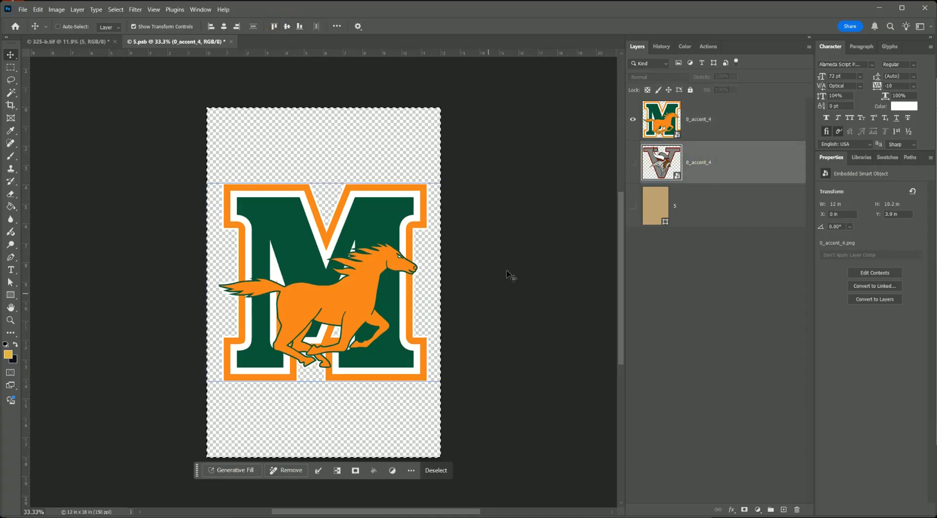
key(ctrl+s)
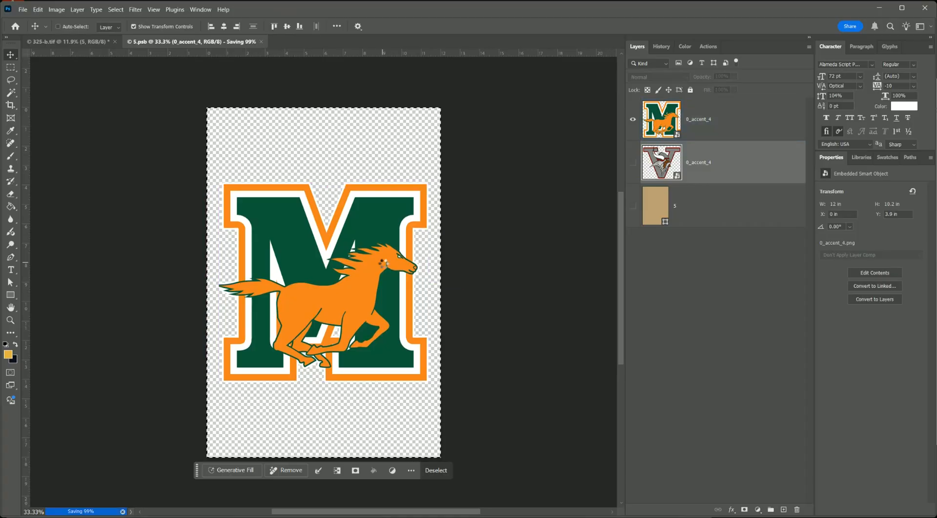
key(ctrl+w)
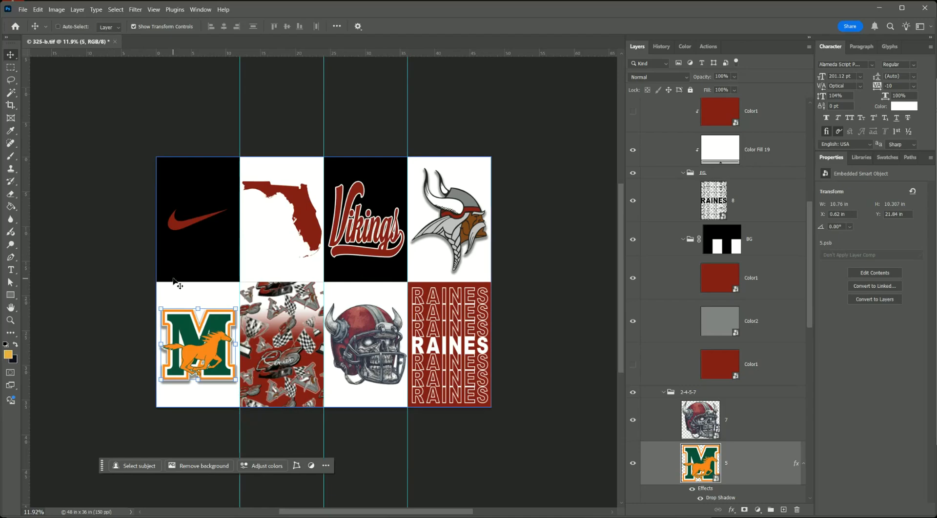
Sample the green and the orange from the M mustang logo with the Eyedropper tool
click(10, 130)
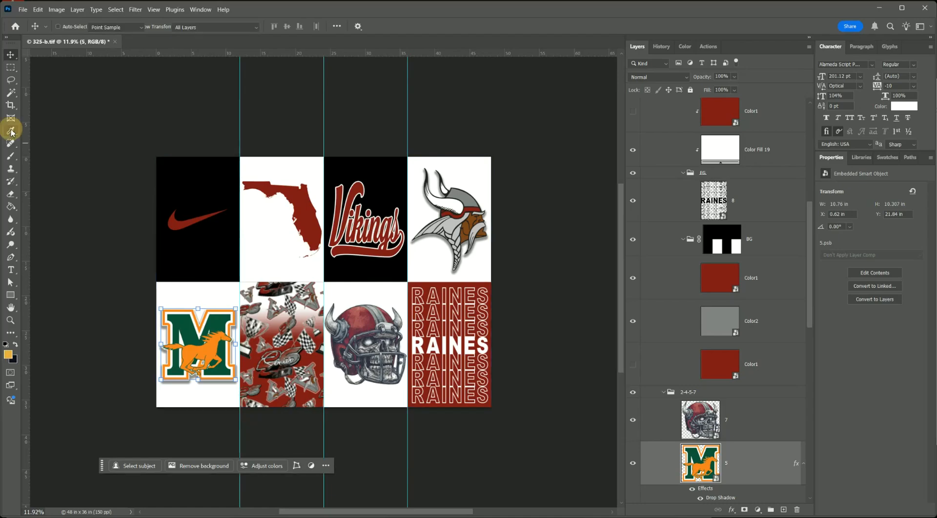
click(219, 322)
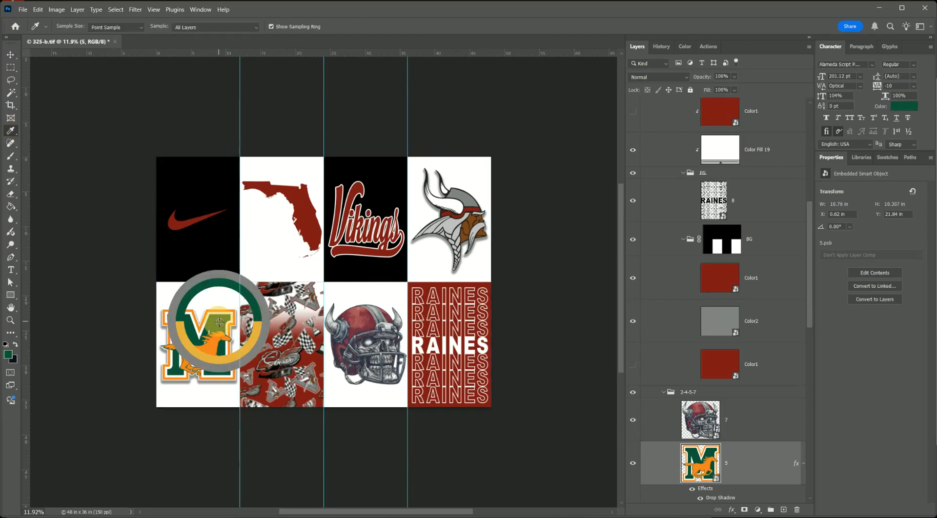
click(211, 351)
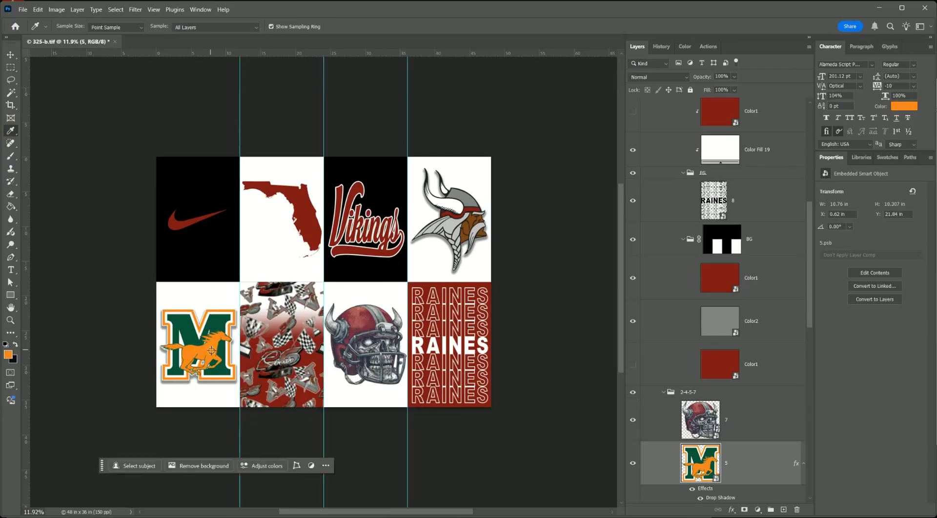
Open the contents of the Color1 smart object in the BG group and duplicate its red Color Fill 1 layer
click(732, 278)
scroll(741, 242, down, 2)
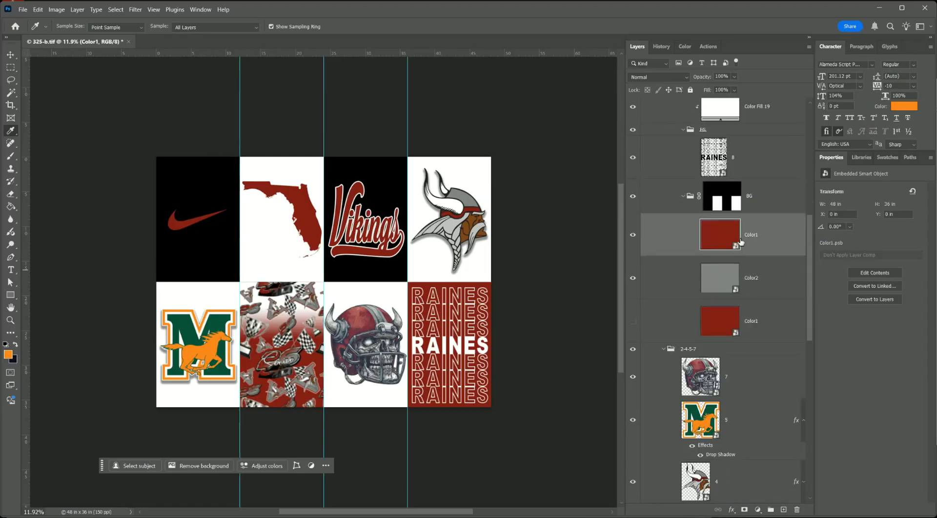
double_click(716, 248)
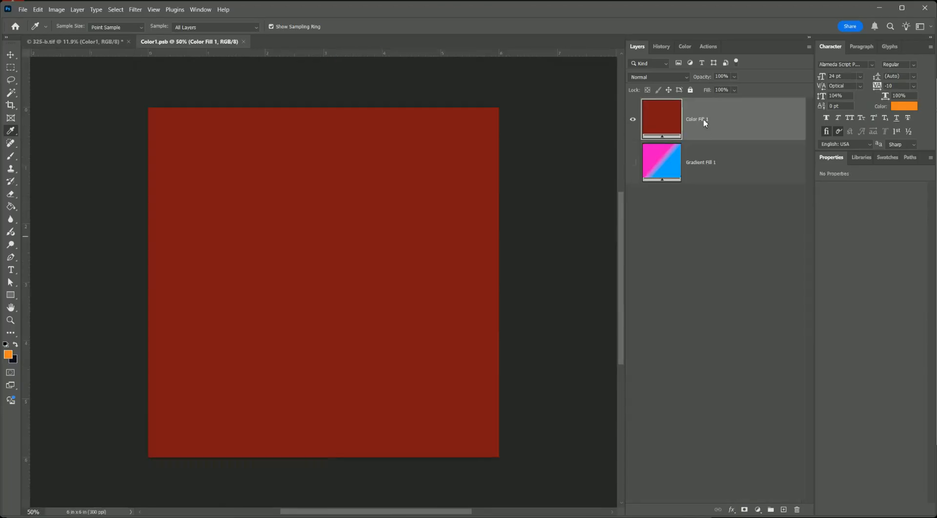
right_click(704, 123)
click(739, 146)
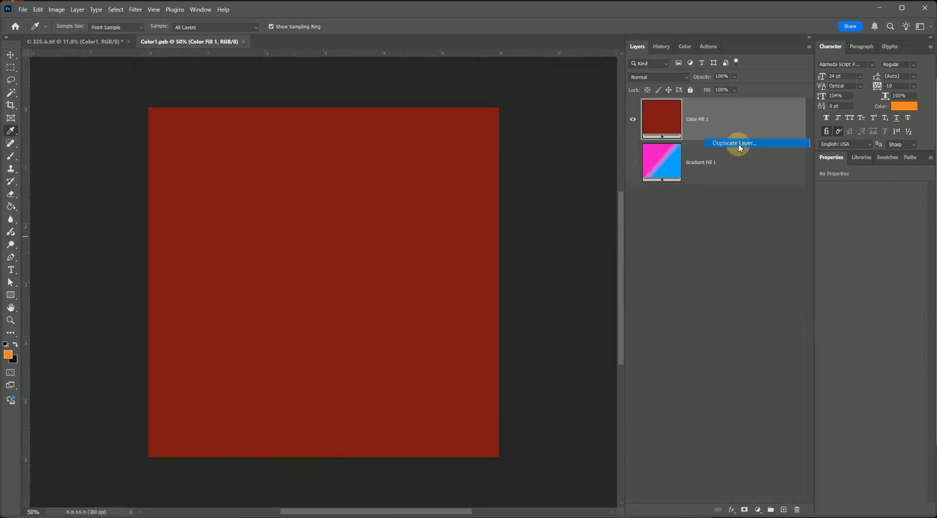
key(Return)
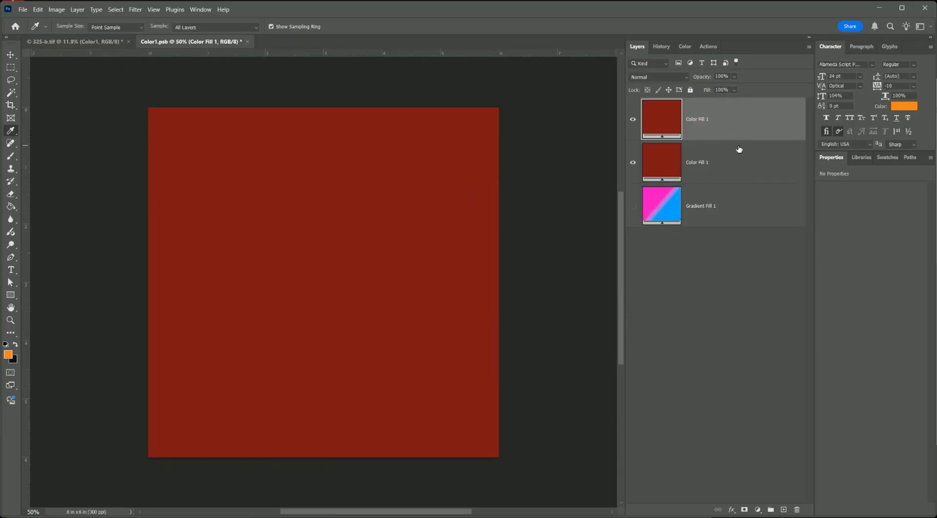
Recolor the duplicated fill with the recently sampled green, hide the red original, and save and close Color1.psb
click(885, 157)
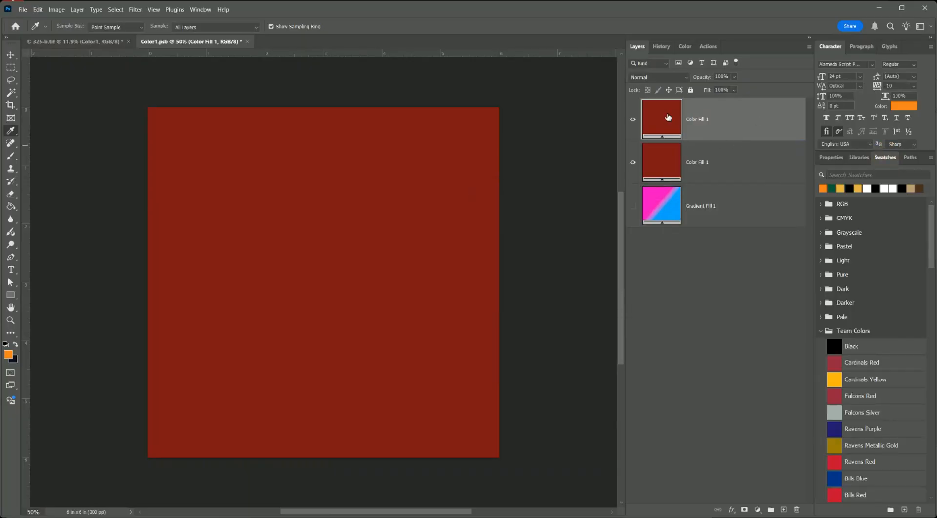
click(835, 188)
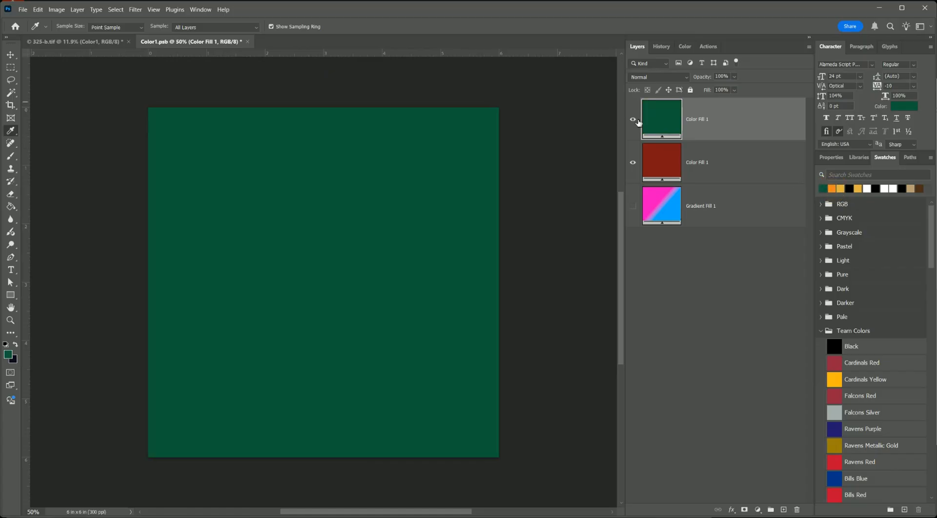
click(634, 163)
key(ctrl+s)
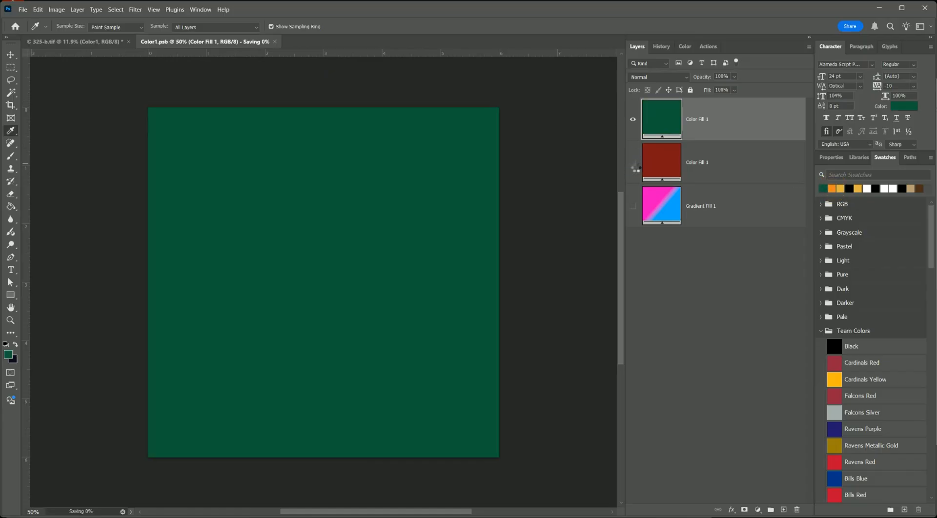
key(ctrl+w)
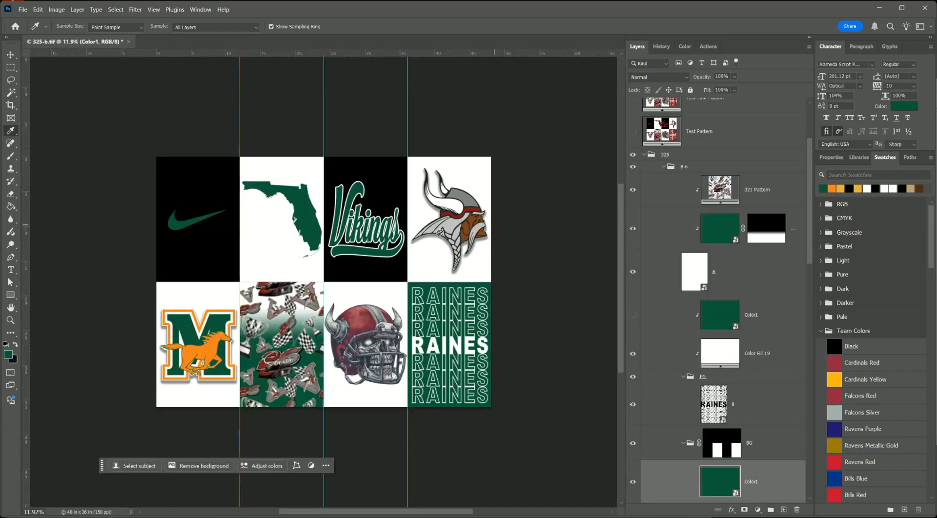
Open the contents of the Color2 smart object and duplicate its gray Color Fill 1 layer
scroll(689, 271, down, 5)
double_click(722, 266)
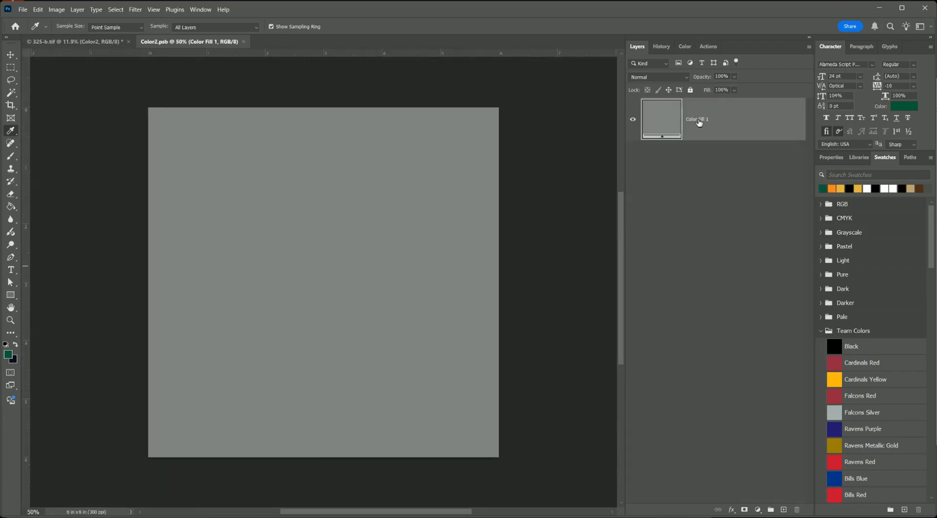
right_click(699, 122)
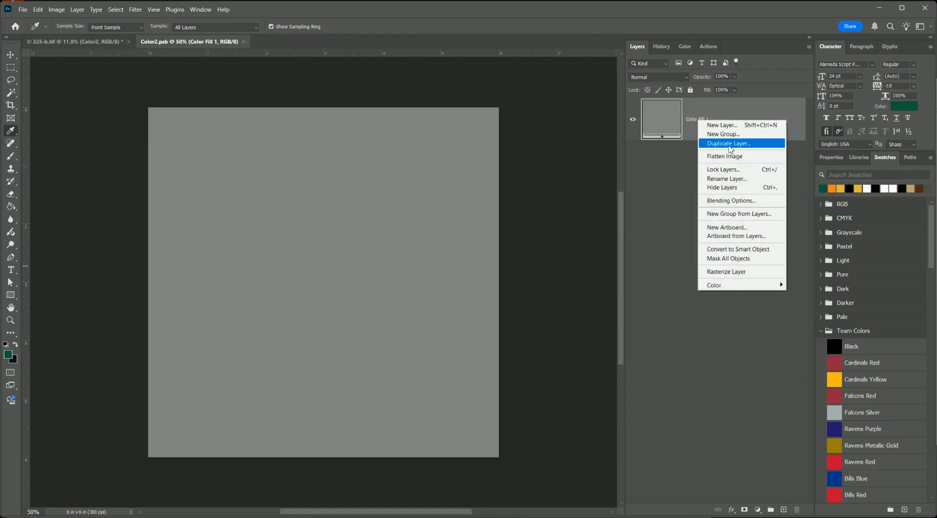
click(729, 143)
key(Return)
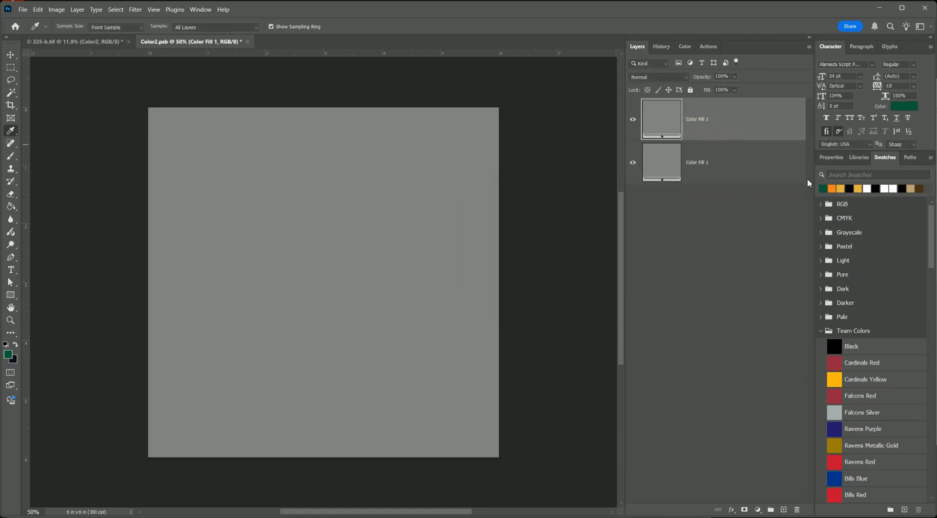
Recolor the duplicated fill with the sampled orange, hide the gray original, and save and close Color2.psb
click(833, 187)
click(633, 163)
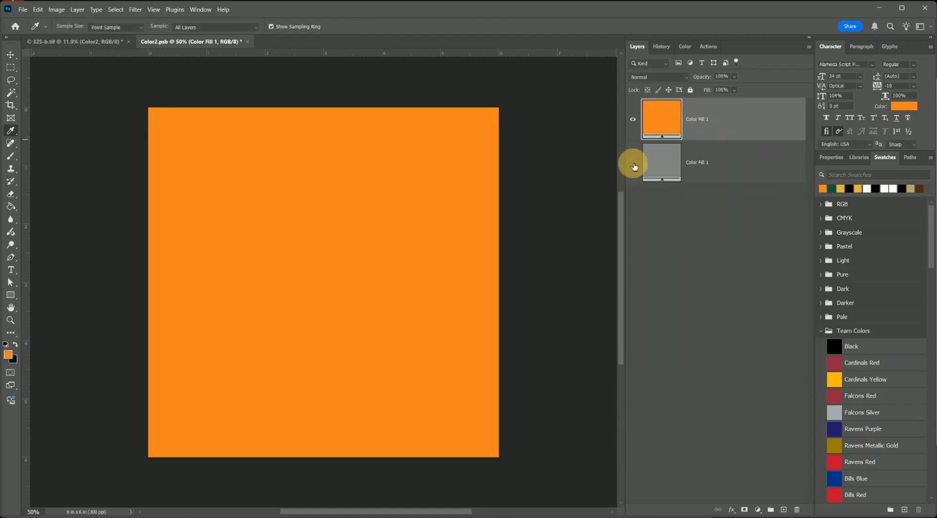
key(ctrl+s)
key(ctrl+w)
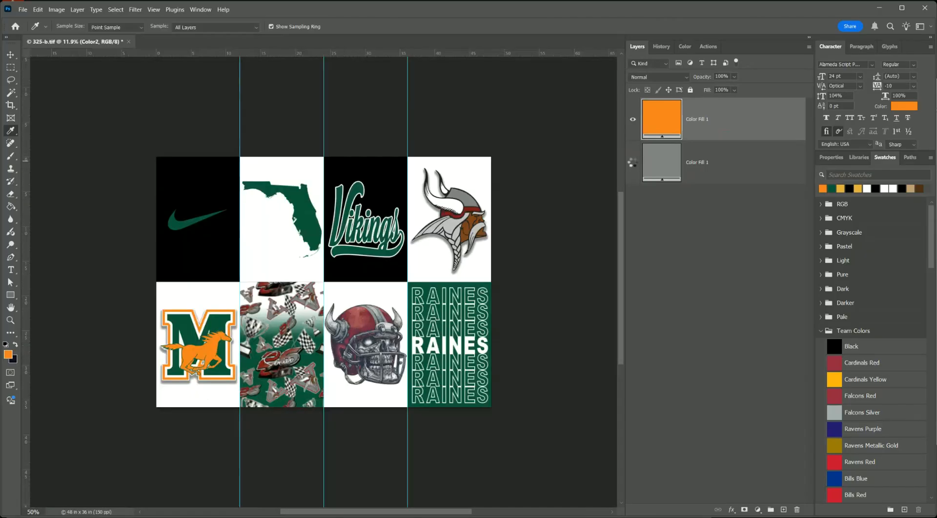
Open the contents of smart object layer 3 with the Vikings lettering, hide the Text with tail group and show the Raines text layer
click(11, 54)
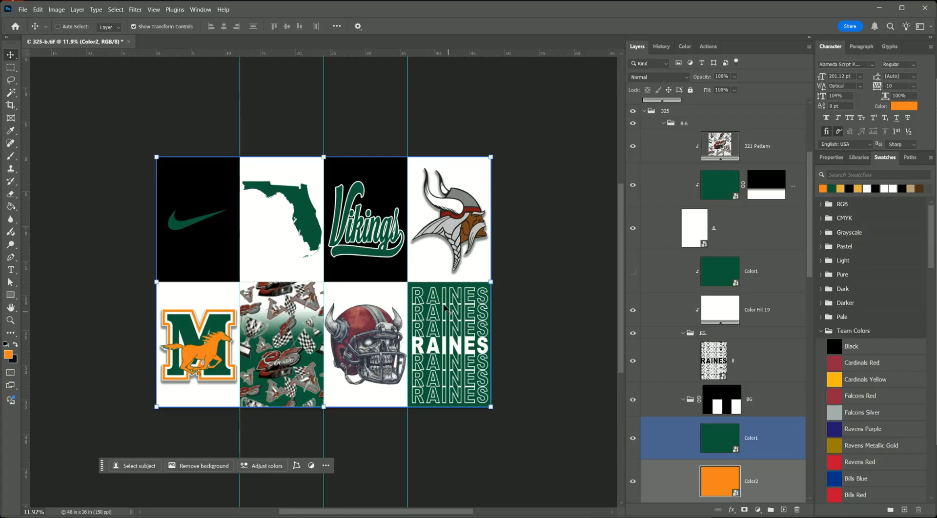
ctrl+click(380, 253)
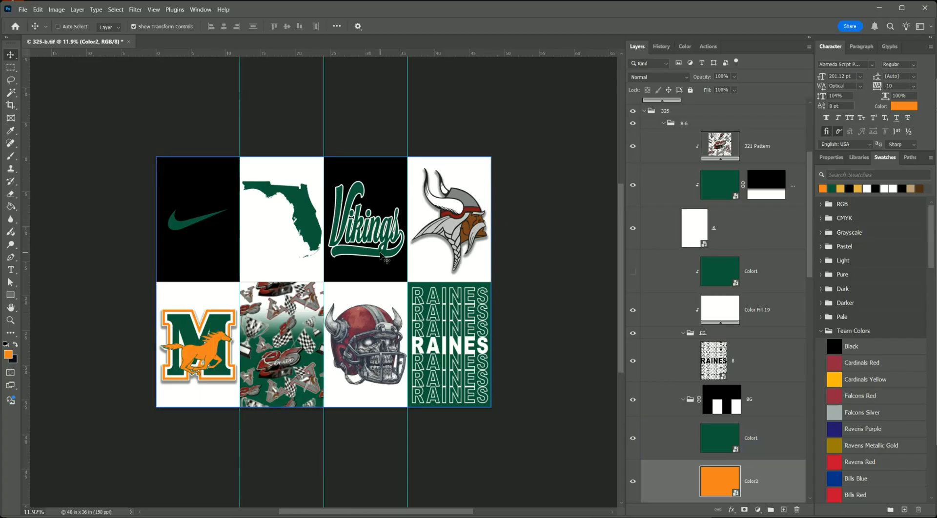
right_click(380, 231)
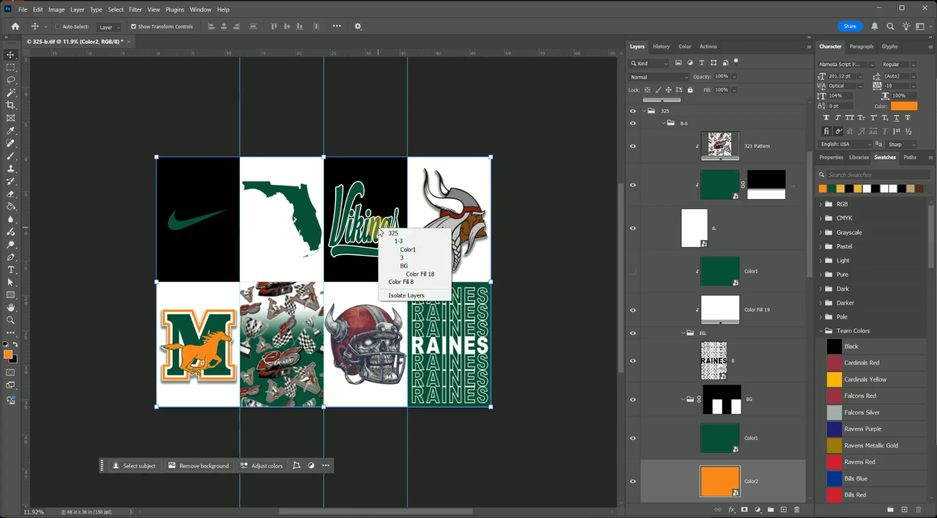
click(397, 258)
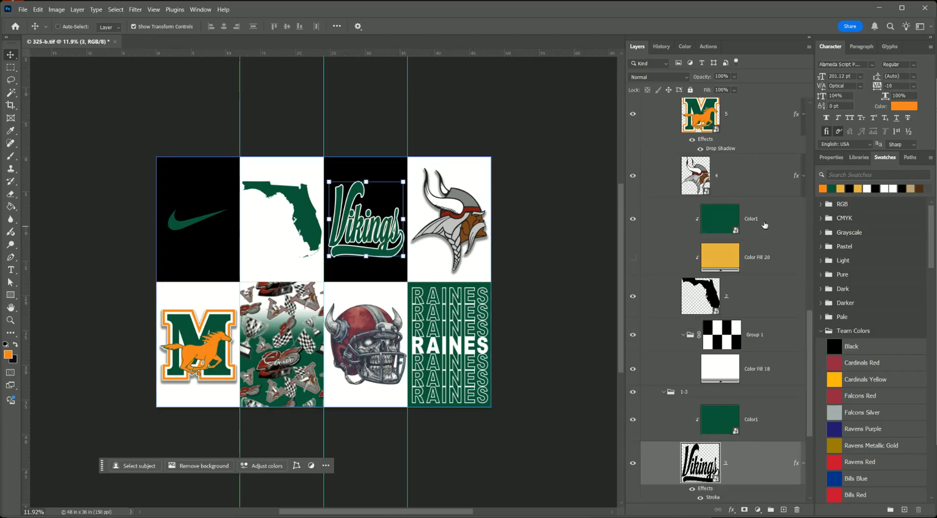
double_click(694, 468)
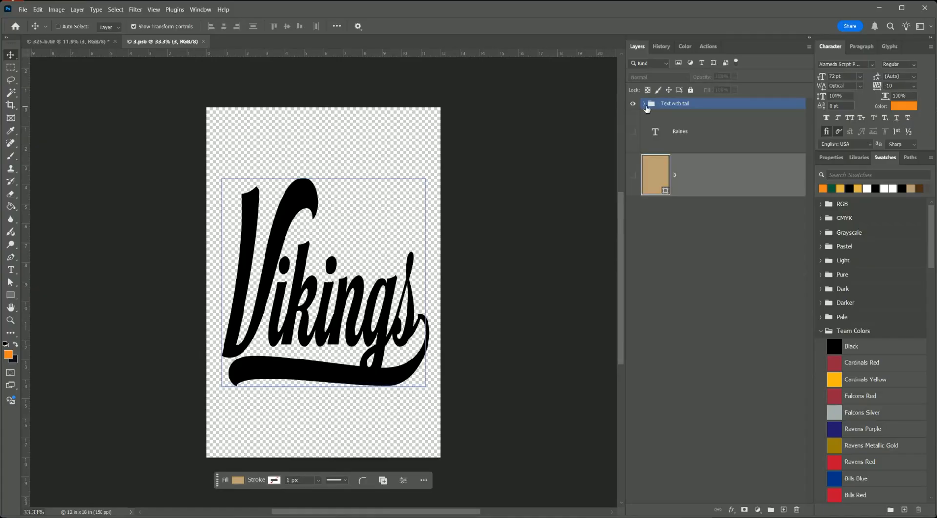
click(633, 105)
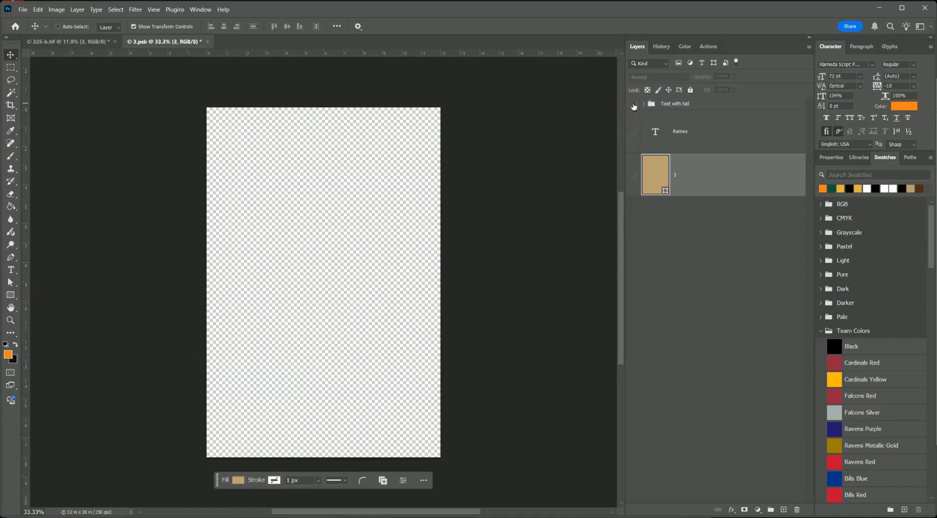
click(634, 131)
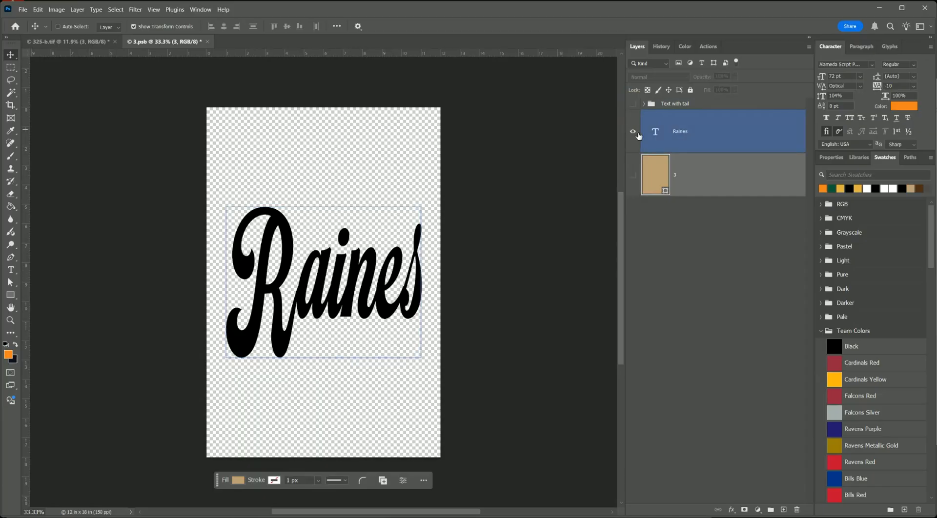
Show the Text with tail group instead of the Raines layer and change its ikings_ text to ustangs_, keeping the tail
click(632, 115)
click(633, 104)
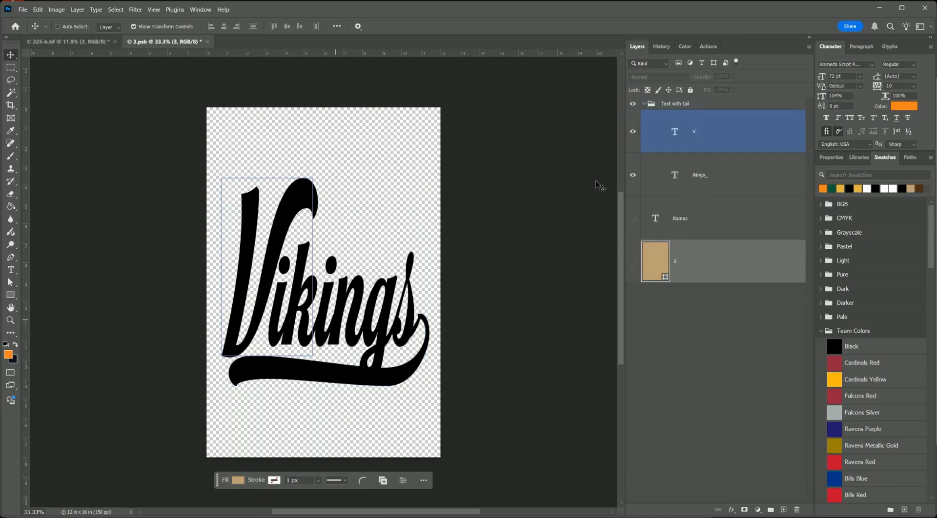
click(677, 180)
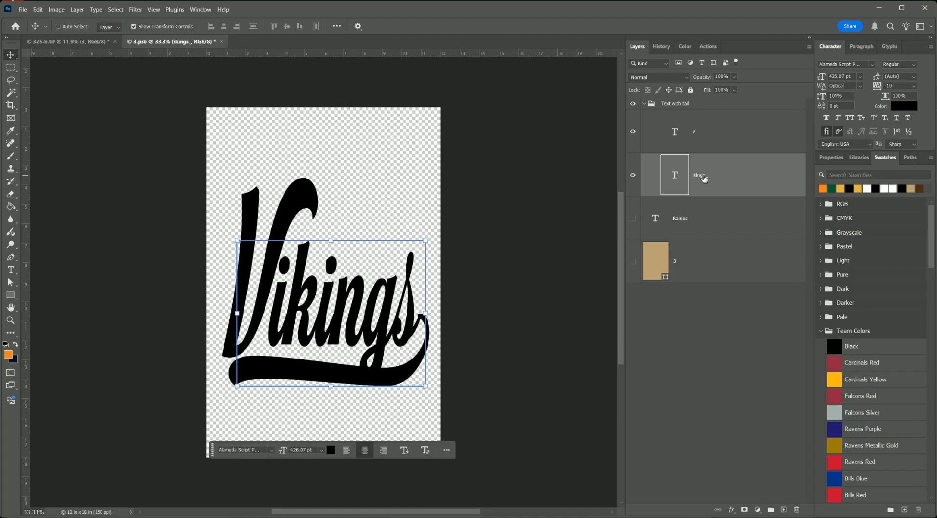
double_click(667, 176)
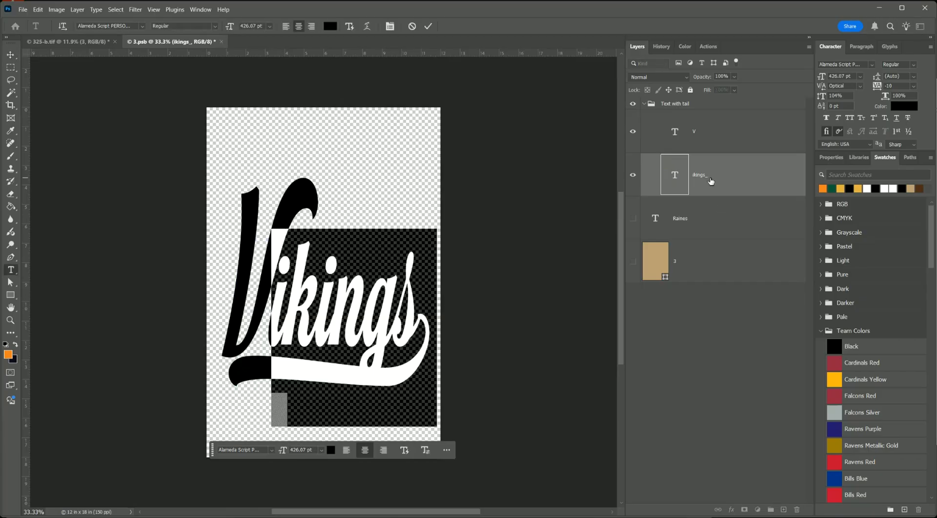
drag(419, 296, 271, 303)
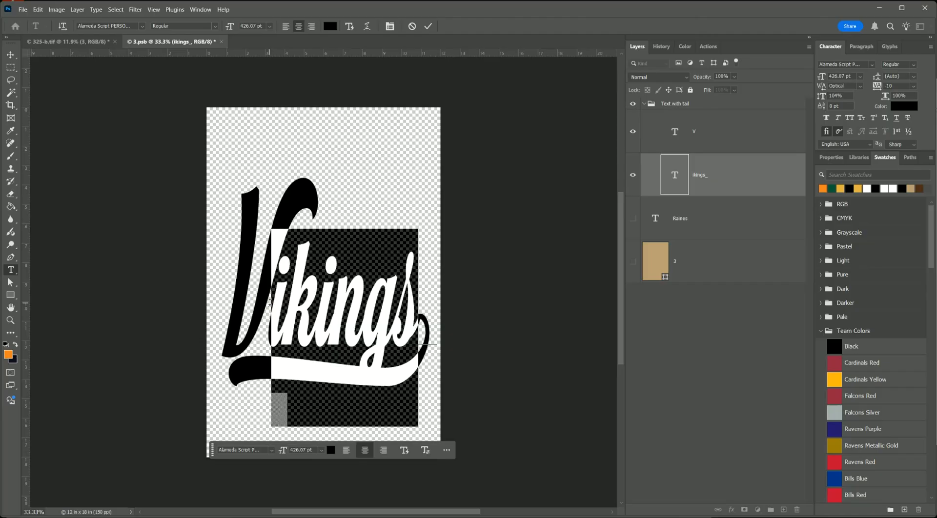
key(BackSpace)
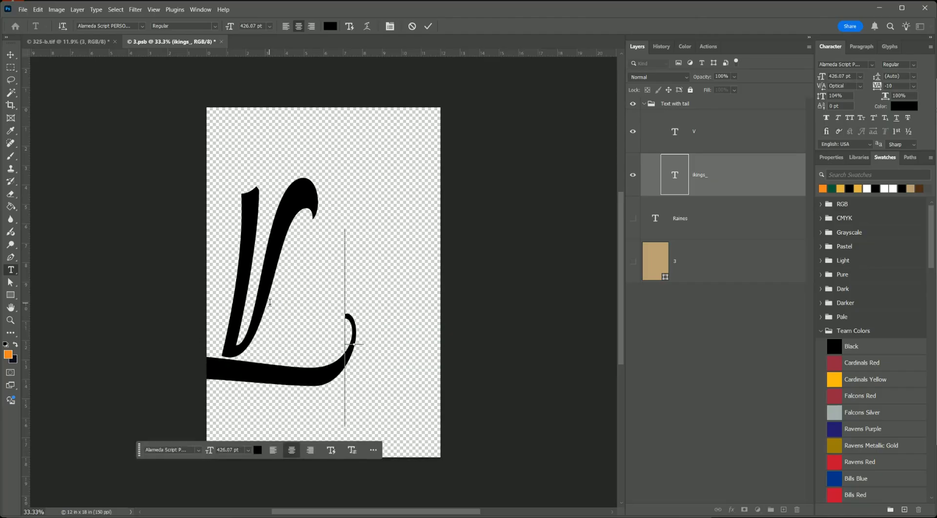
text(M)
key(BackSpace)
text(u)
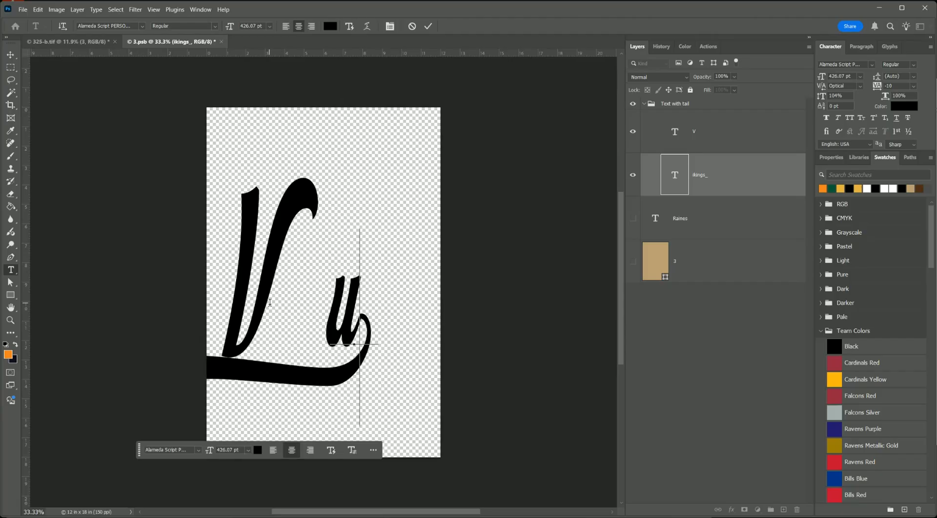
text(stang)
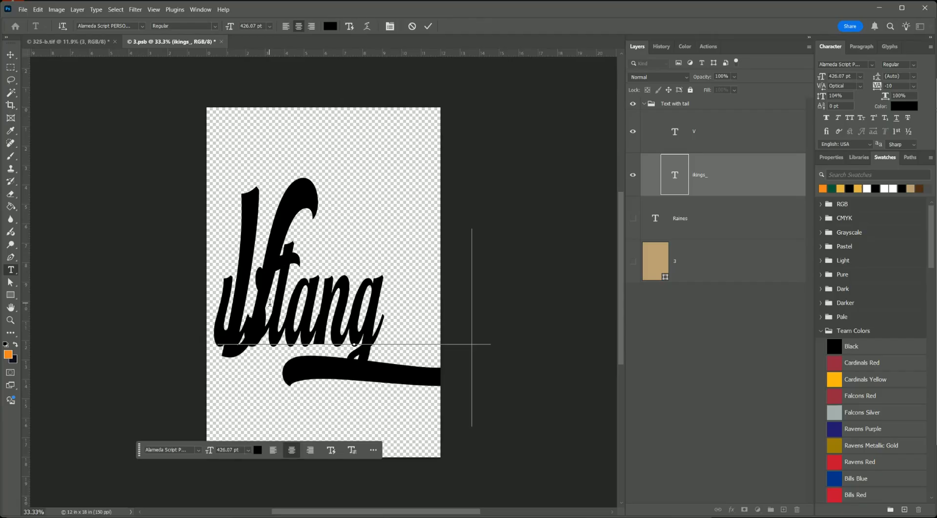
text(s)
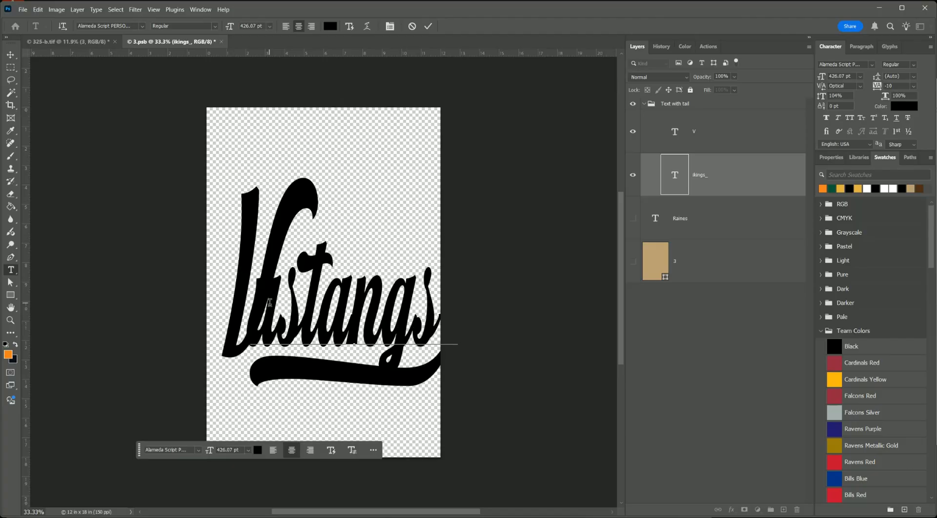
click(717, 186)
key(v)
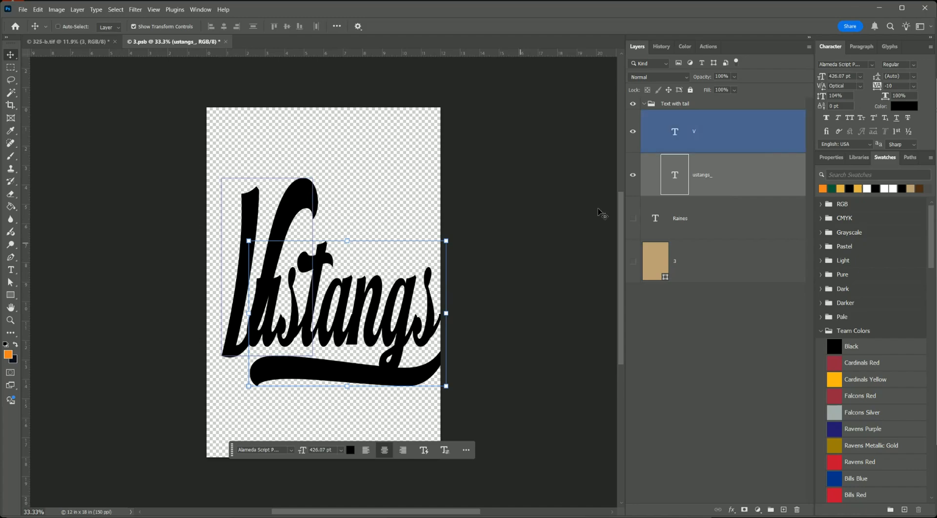
Replace the large initial V with M and shift it slightly to the right on the canvas
click(671, 132)
double_click(671, 132)
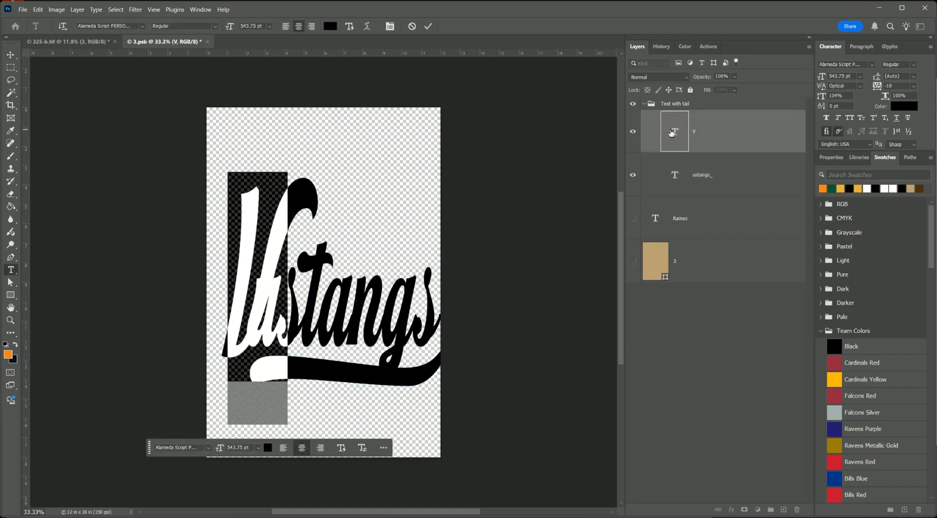
text(M)
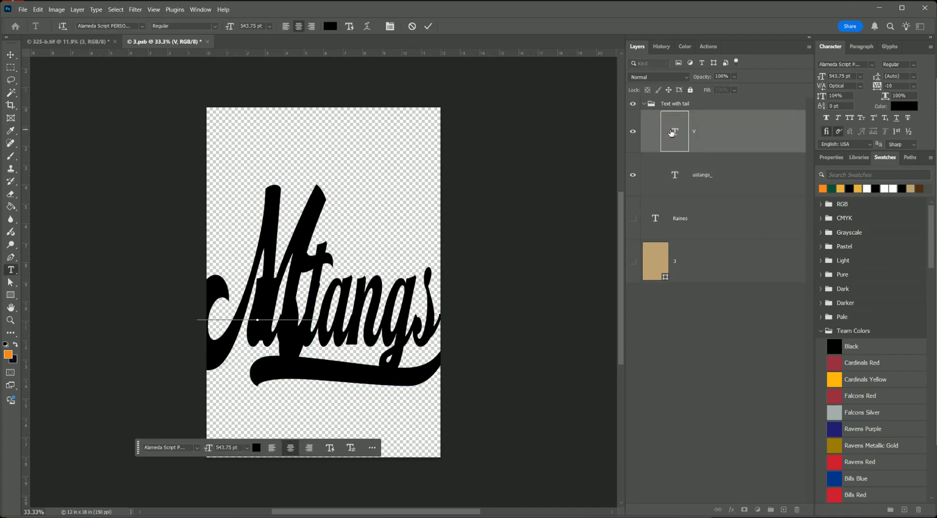
click(10, 54)
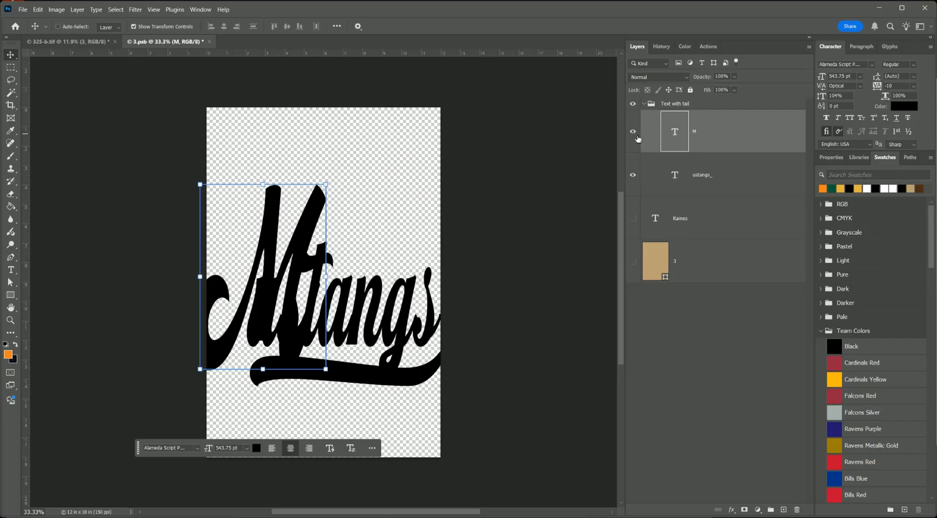
drag(199, 184, 196, 175)
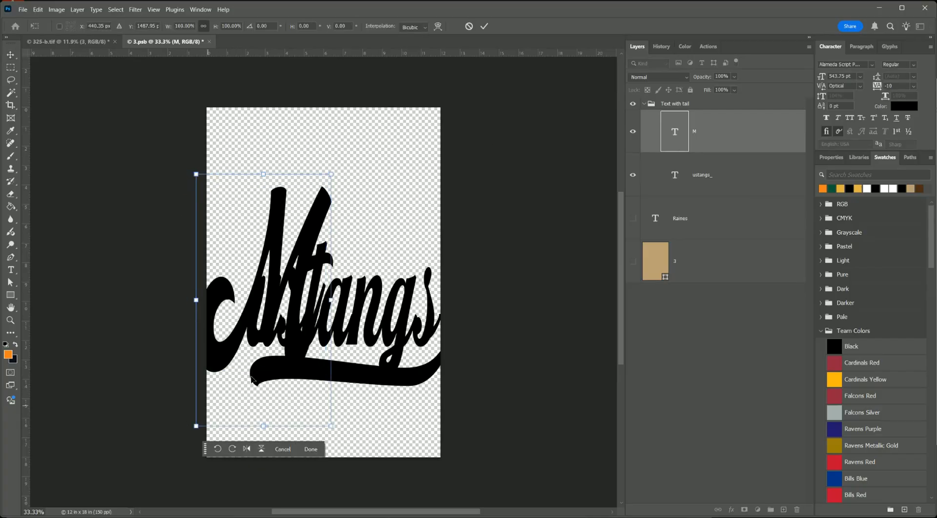
Scale the ustangs_ text to 63.12% width and 81.70% height and place it right beside the M, raised slightly
click(712, 181)
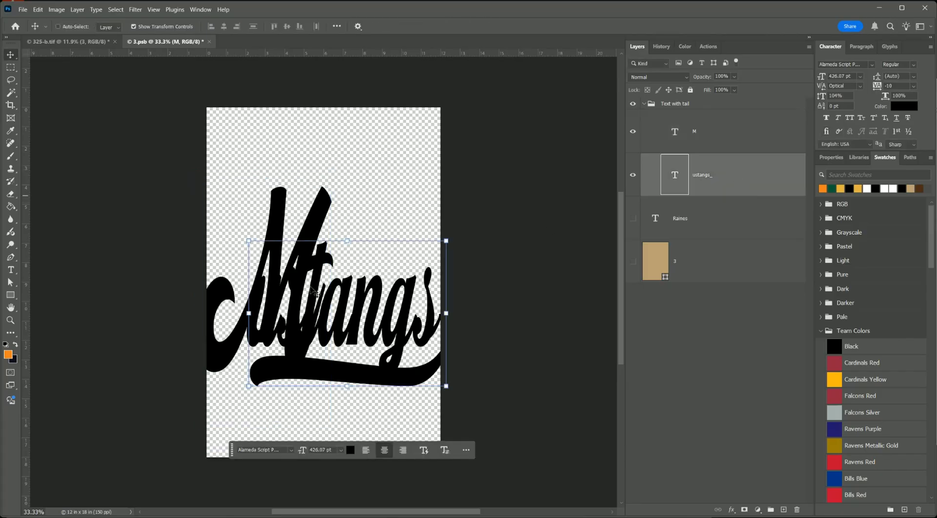
drag(248, 313, 301, 286)
drag(512, 304, 434, 299)
drag(366, 204, 370, 243)
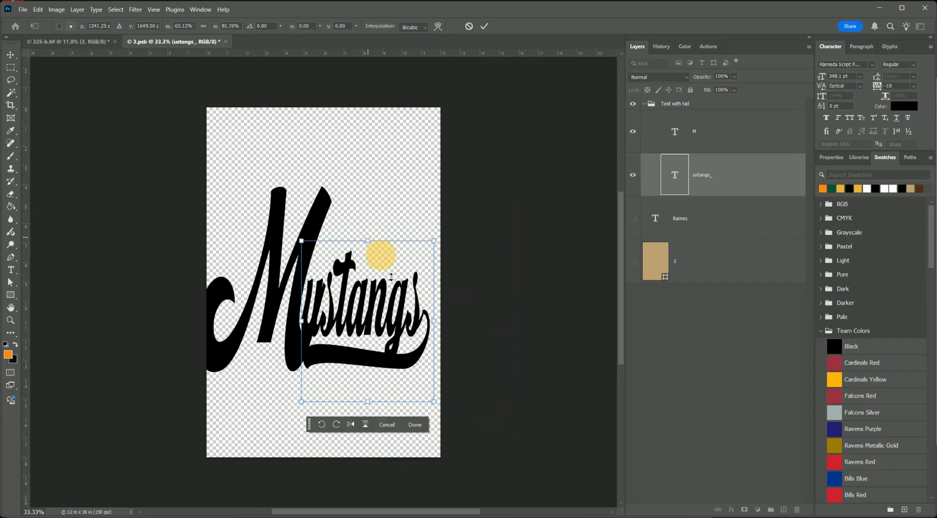
drag(395, 317, 396, 300)
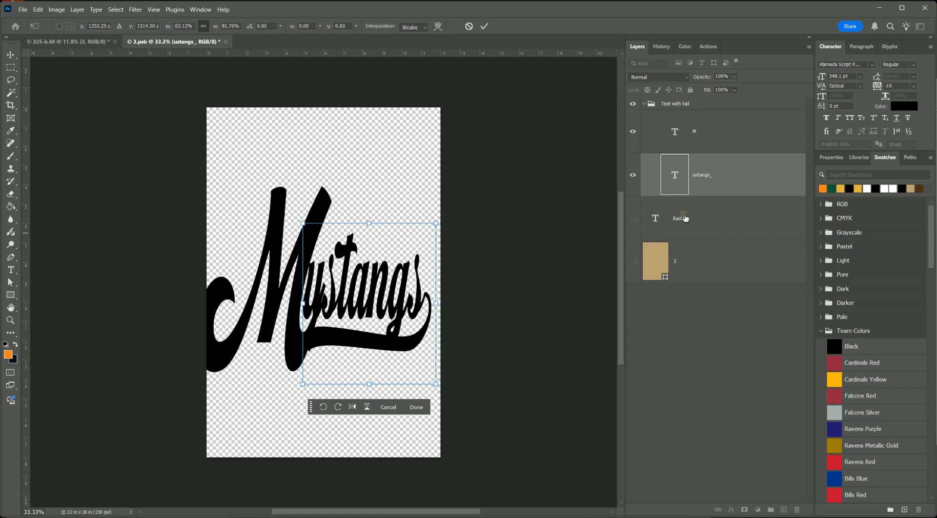
click(688, 172)
Shrink the M initial to 78.25% width and 84.27% height and position it against the ustangs lettering inside the canvas edge
click(698, 136)
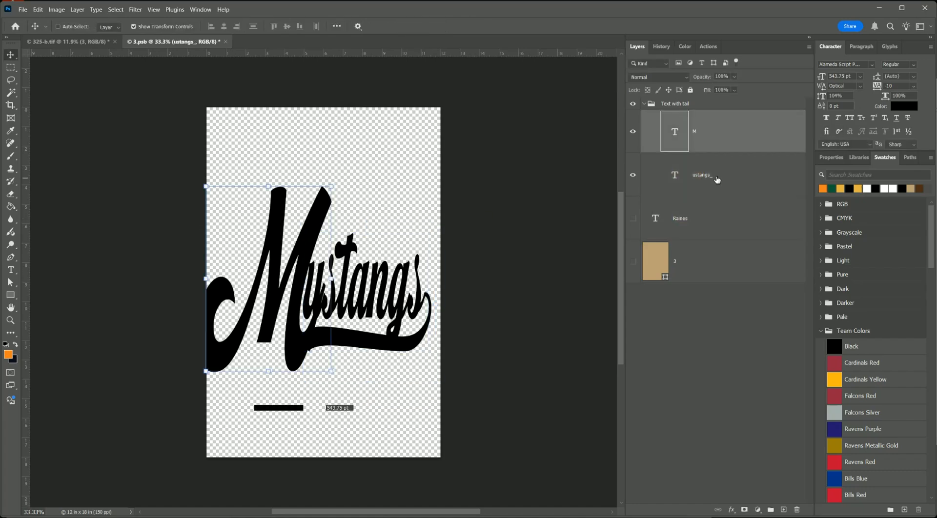
click(268, 192)
drag(268, 192, 266, 221)
drag(293, 312, 295, 279)
drag(205, 190, 209, 196)
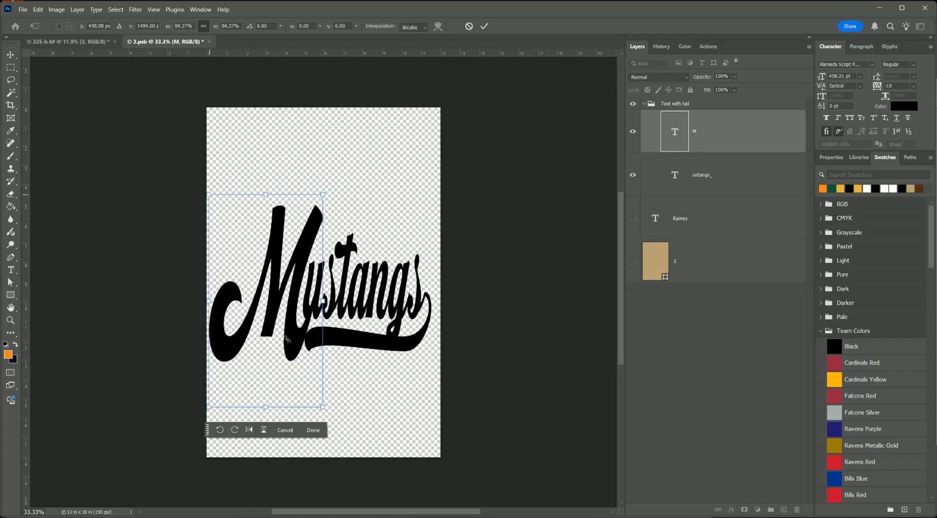
drag(323, 301, 315, 303)
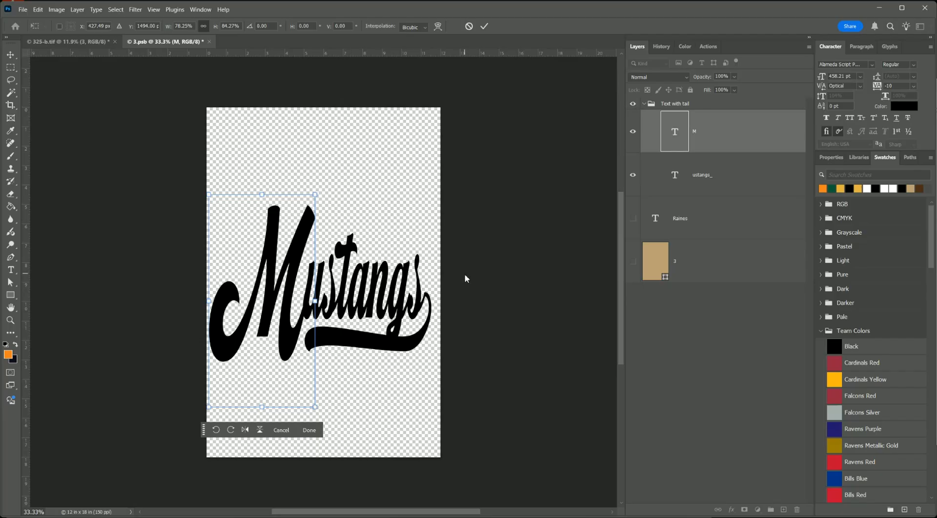
click(759, 178)
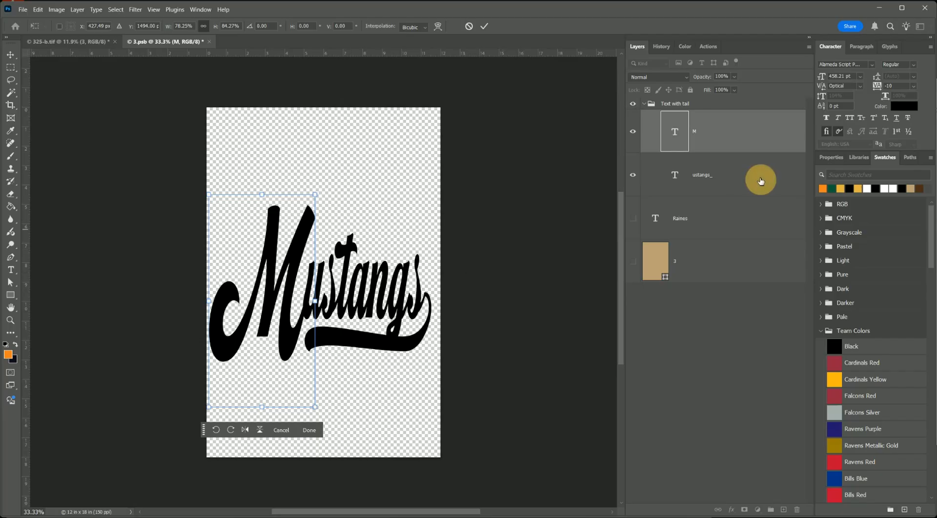
Center the Text with tail group horizontally and vertically on the canvas, then save and close 3.psb
click(722, 103)
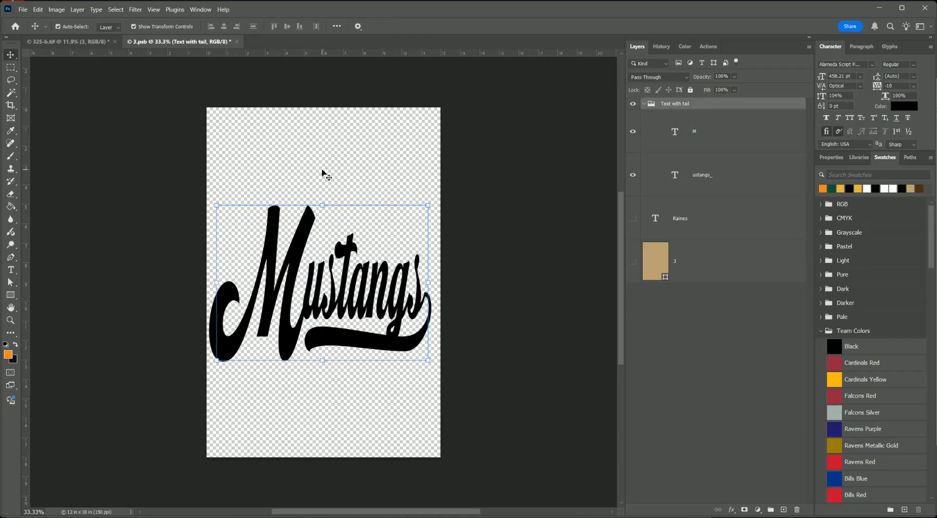
key(ctrl+a)
click(223, 27)
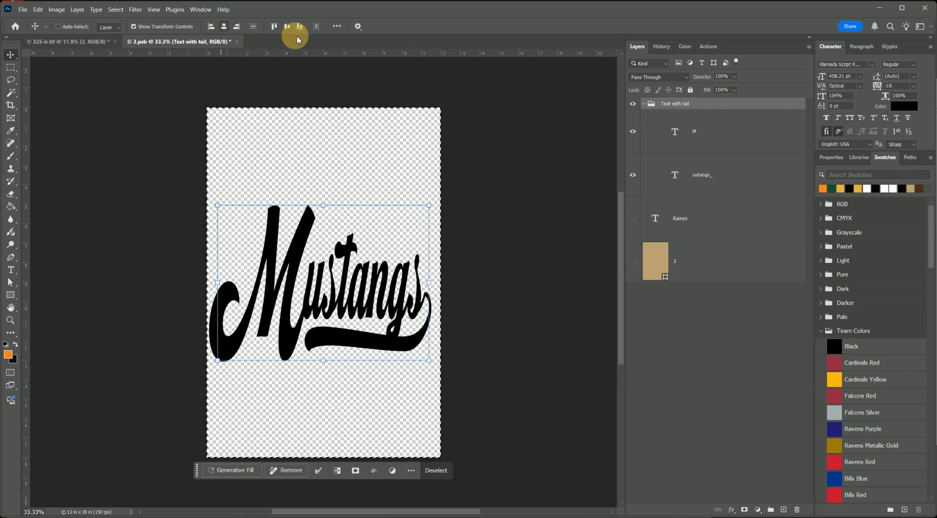
click(286, 27)
key(ctrl+s)
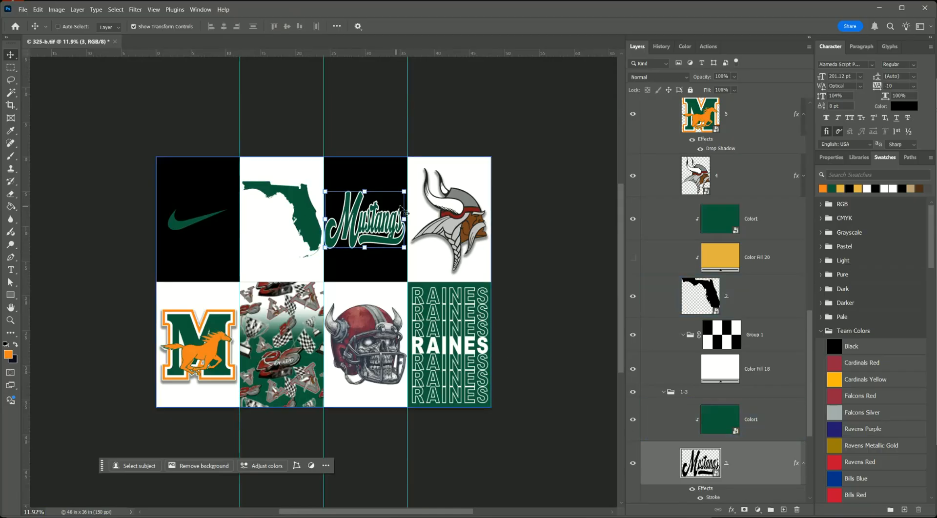
Reopen the Mustangs smart object, narrow the Text with tail group to about 98% width, and save and close it
double_click(704, 469)
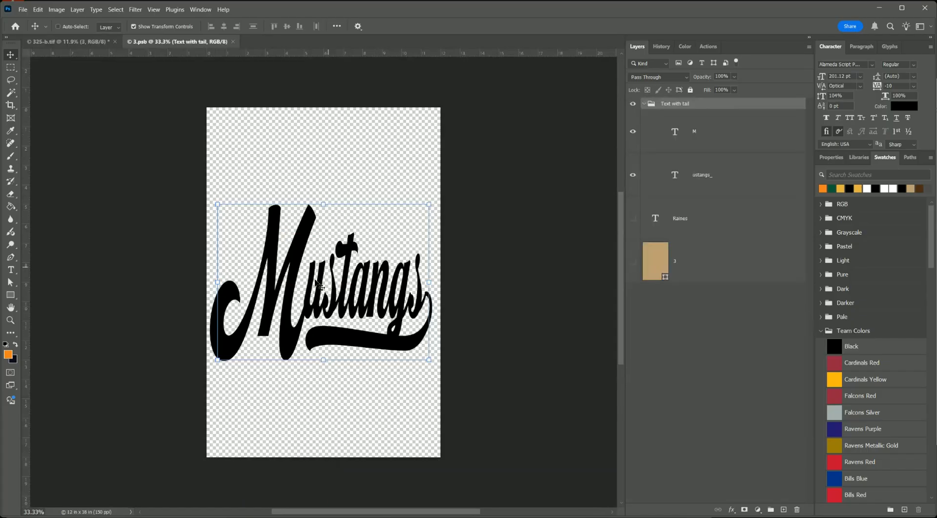
ctrl+click(245, 288)
drag(216, 280, 220, 280)
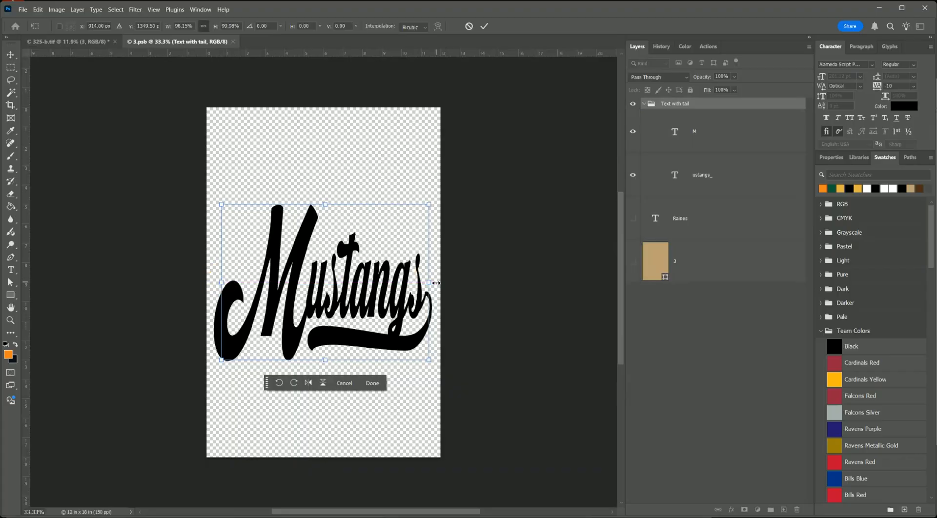
drag(430, 283, 429, 283)
key(Return)
key(ctrl+s)
key(ctrl+w)
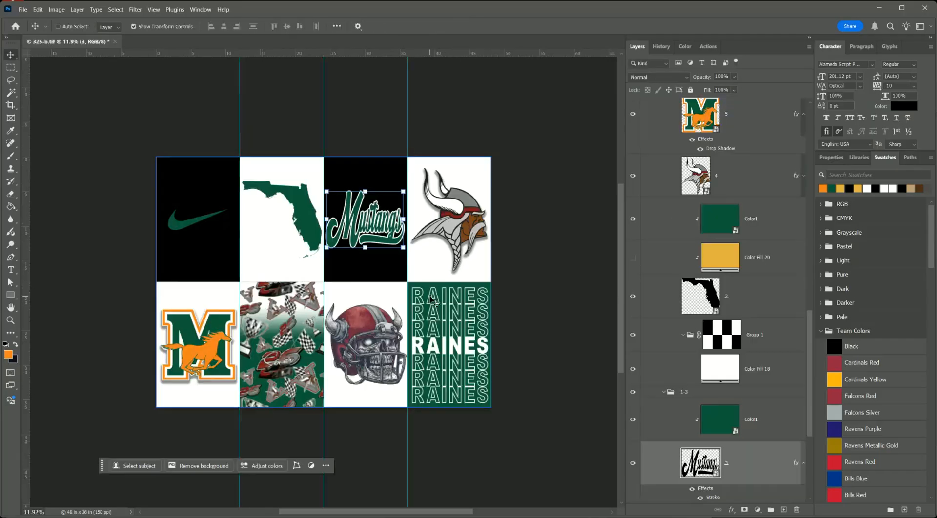
Open the contents of smart object layer 8 with the repeated RAINES lettering and duplicate its Raines text layer
right_click(460, 349)
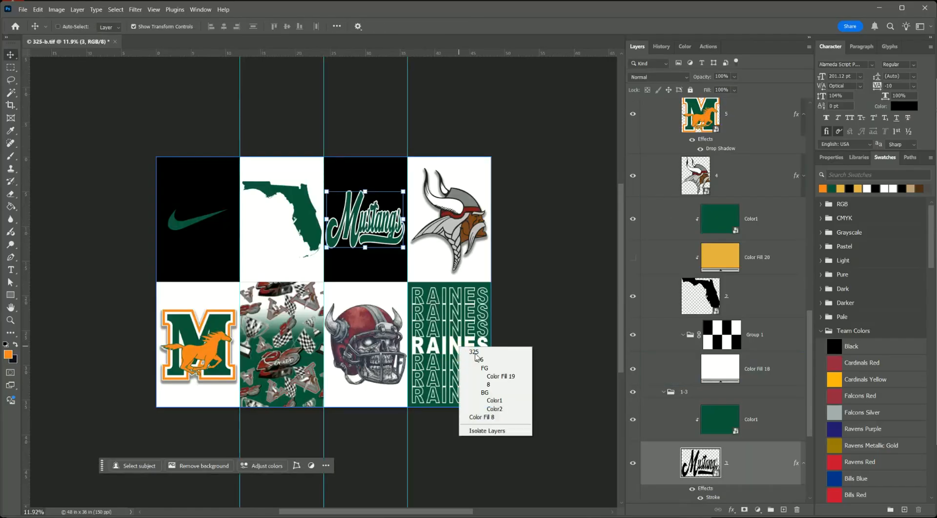
click(485, 384)
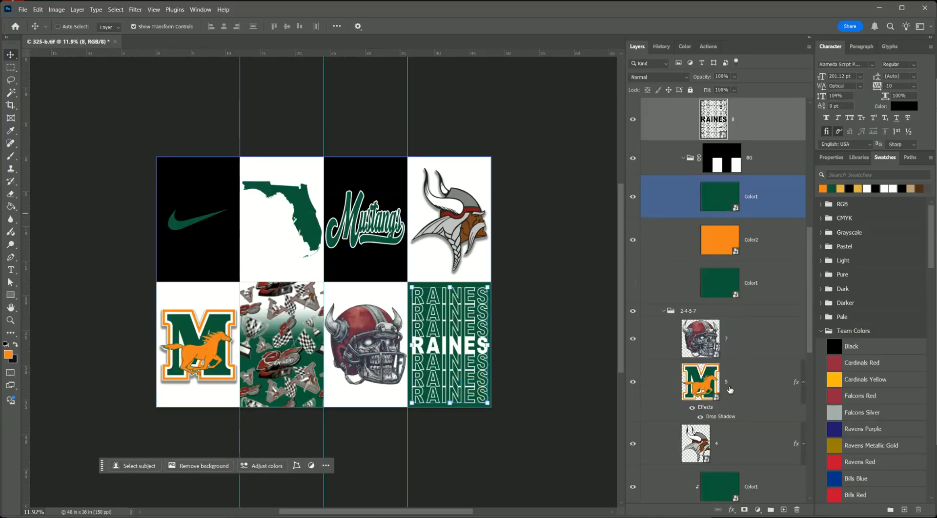
click(714, 129)
double_click(714, 130)
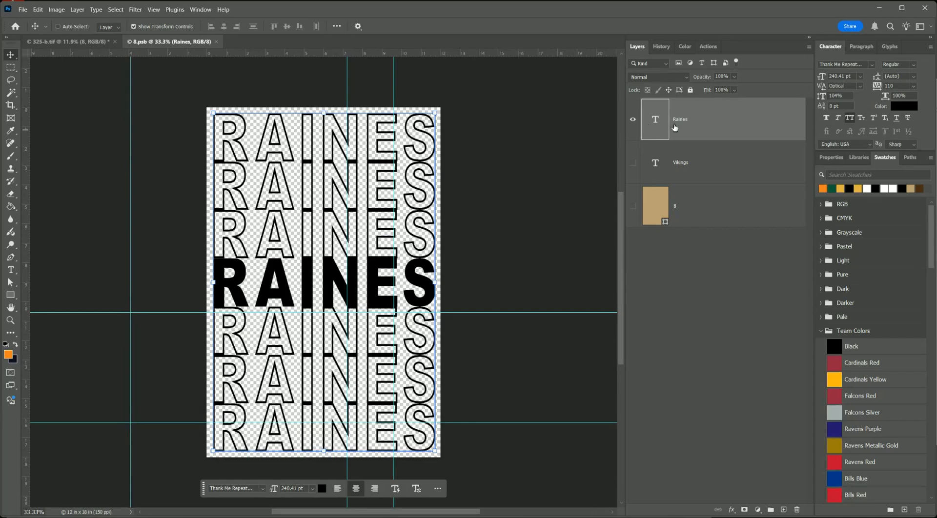
right_click(696, 125)
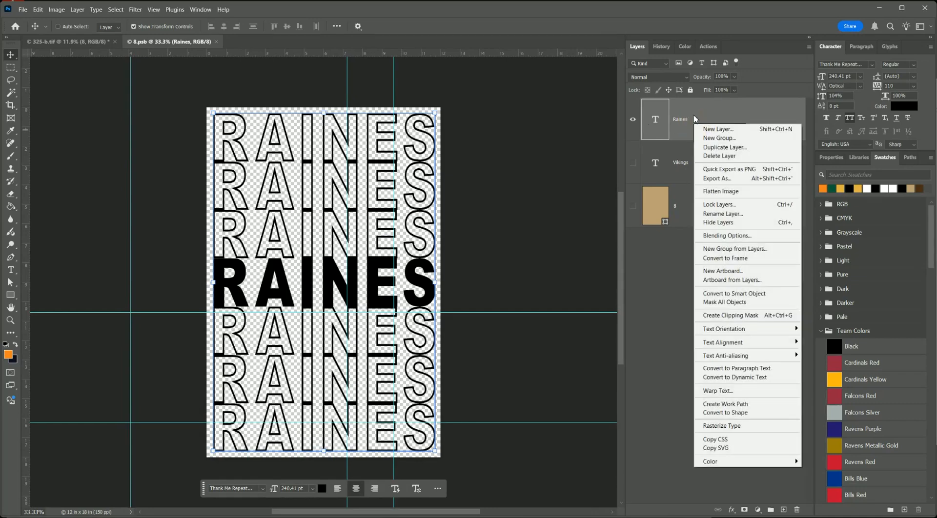
click(723, 141)
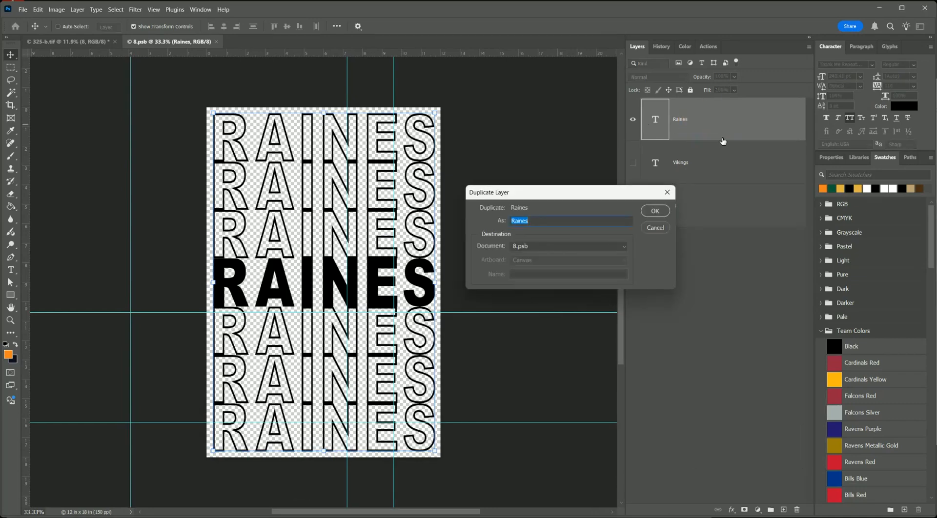
key(Return)
Replace the duplicated layer's text with MANDARIN
double_click(654, 118)
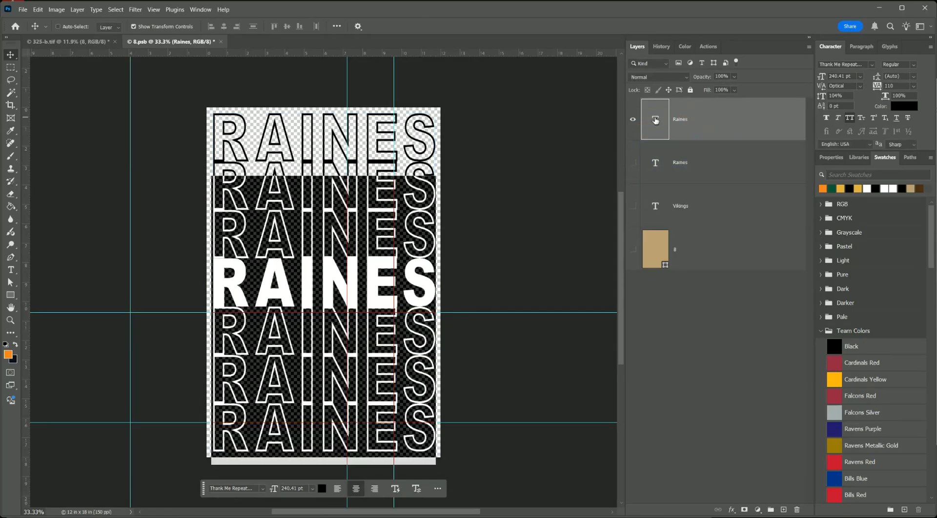
text(MA)
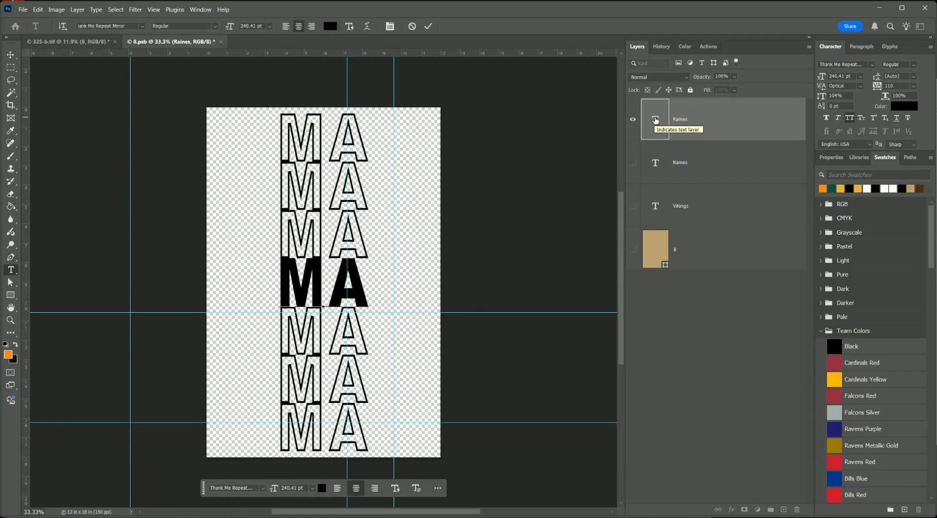
text(NDA)
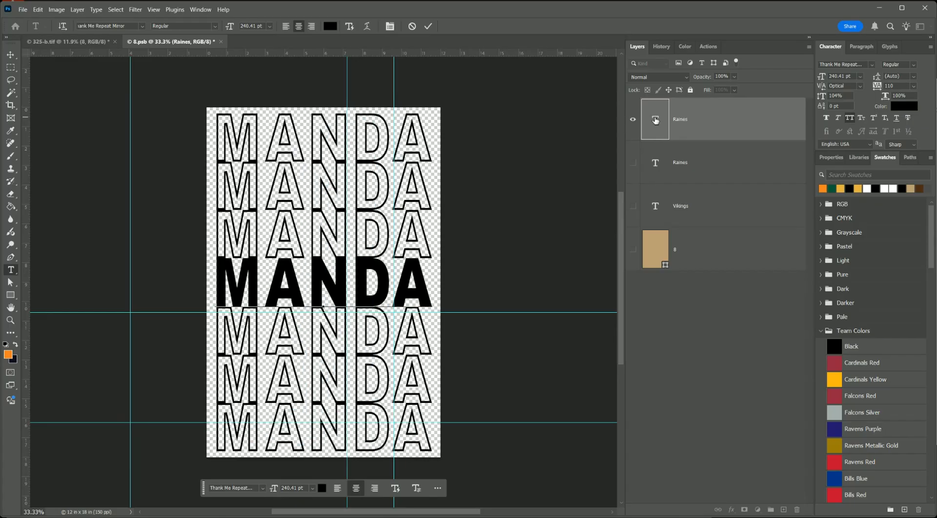
text(RI)
click(607, 146)
key(v)
Narrow the MANDARIN text from both sides so it fits within the canvas width with small margins
drag(485, 283, 440, 290)
drag(161, 289, 212, 289)
drag(442, 286, 436, 288)
key(Return)
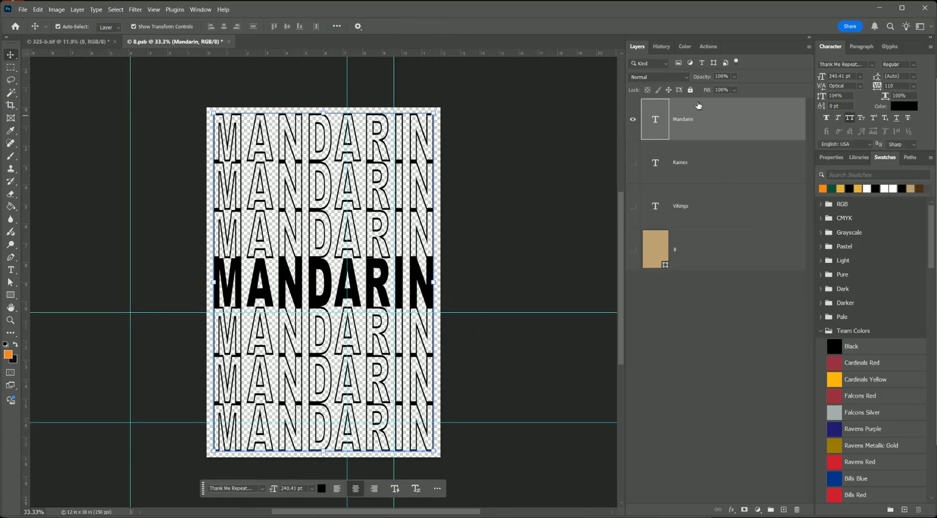
Center the MANDARIN text horizontally and vertically on the whole canvas
key(ctrl+a)
click(253, 26)
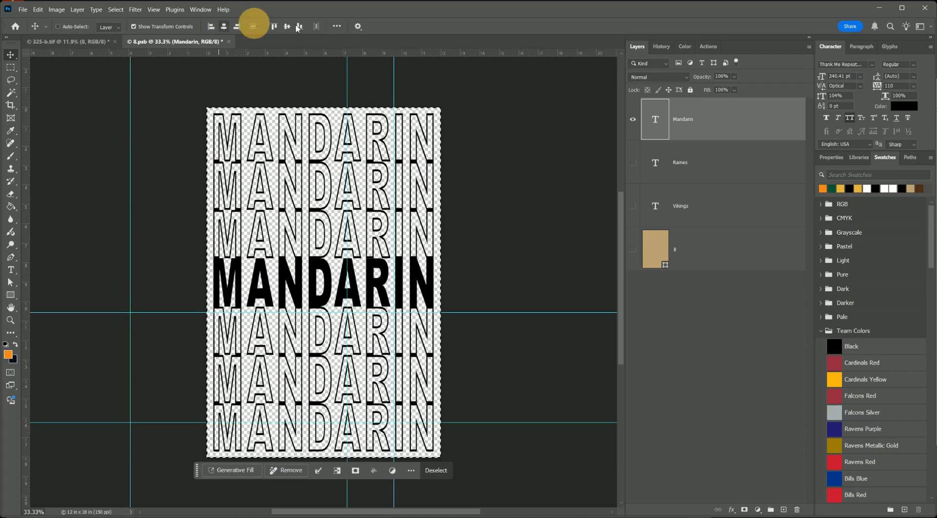
click(286, 26)
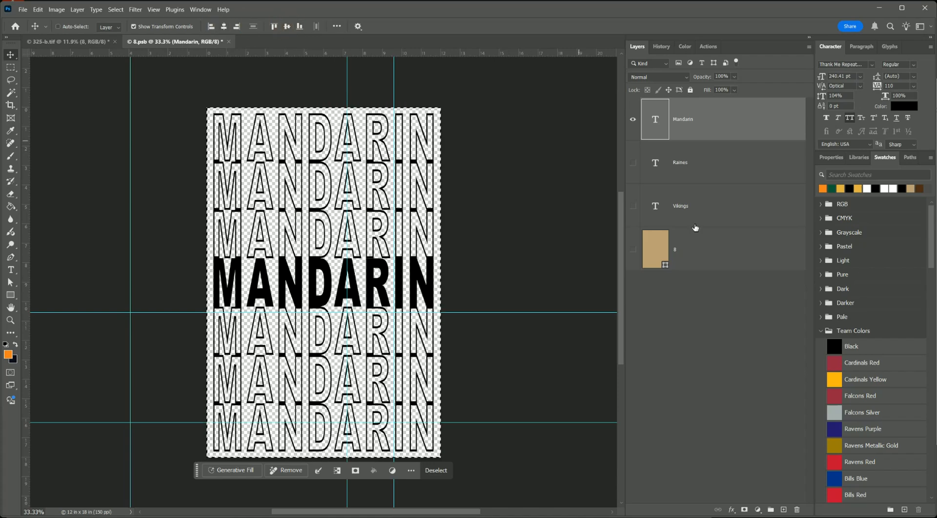
Clear all guides from the MANDARIN smart object, and save and close it
click(153, 10)
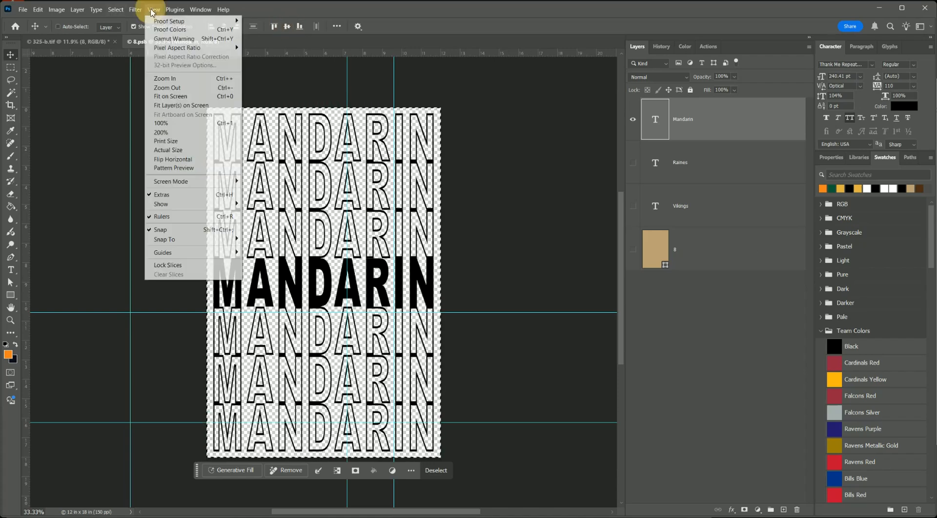
mouse_move(178, 252)
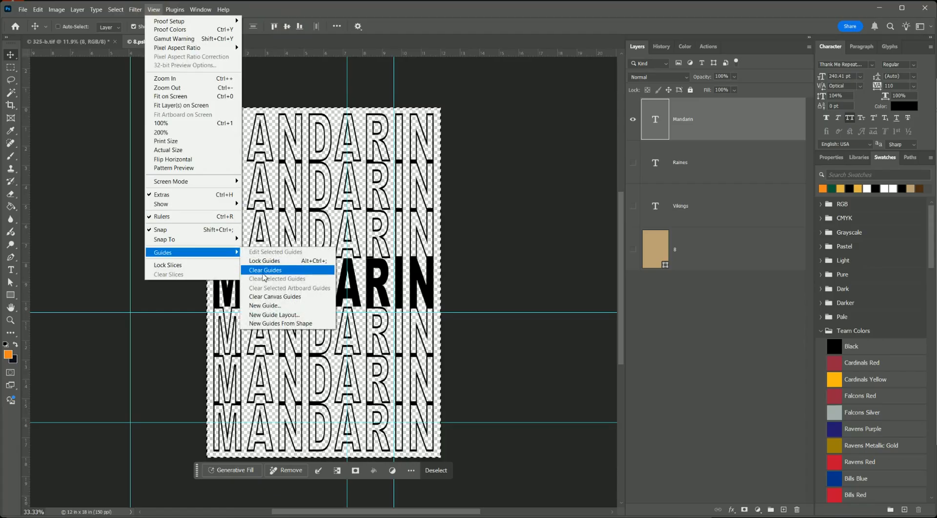
click(264, 270)
key(ctrl+s)
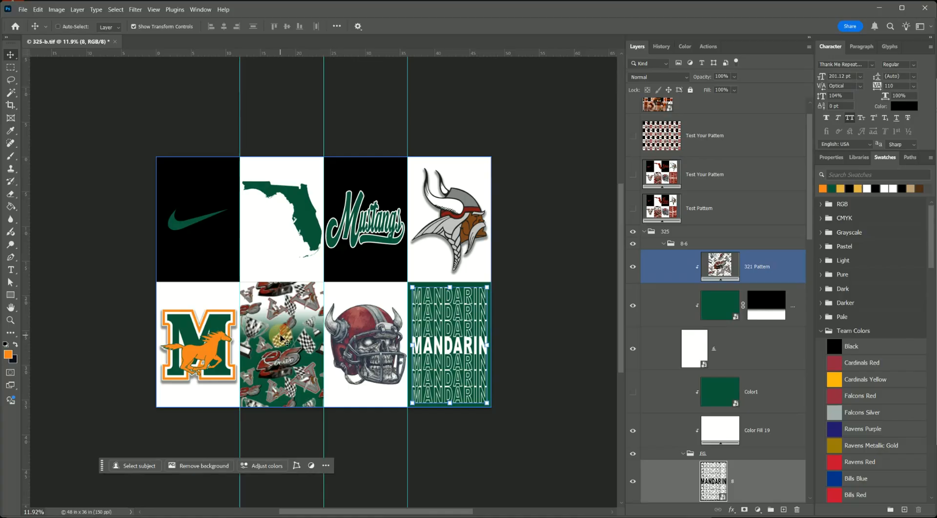
Open the contents of smart object layer 1 with the Nike swoosh and preview its hidden AI-087 Mascot Viking Crimson layer
right_click(203, 205)
click(229, 227)
right_click(194, 200)
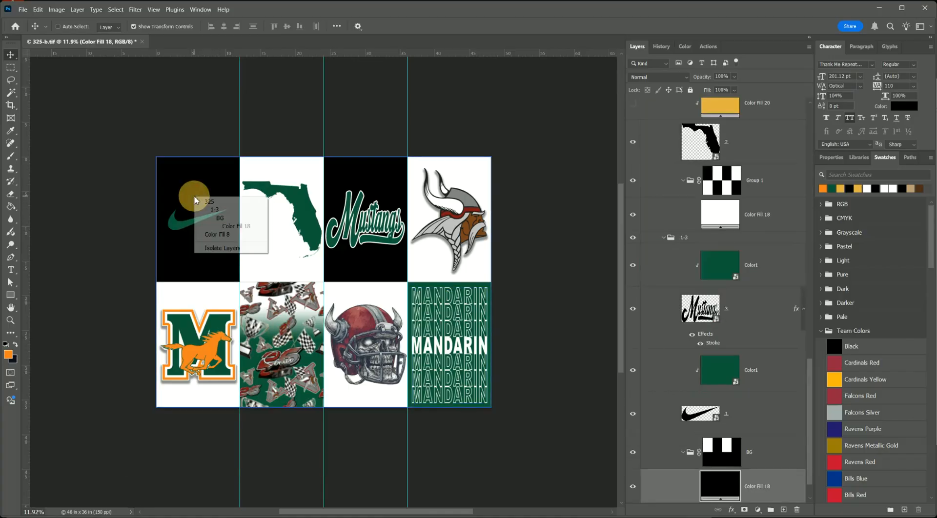
click(220, 218)
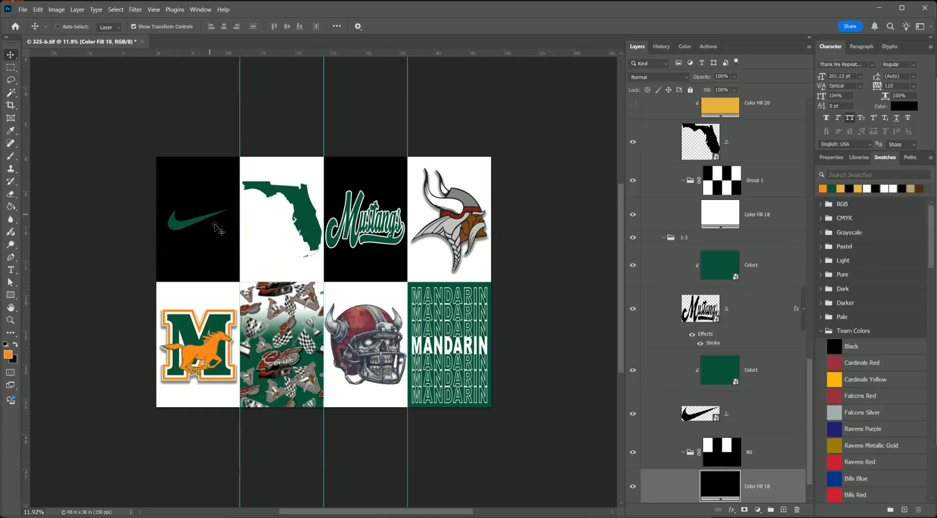
click(698, 415)
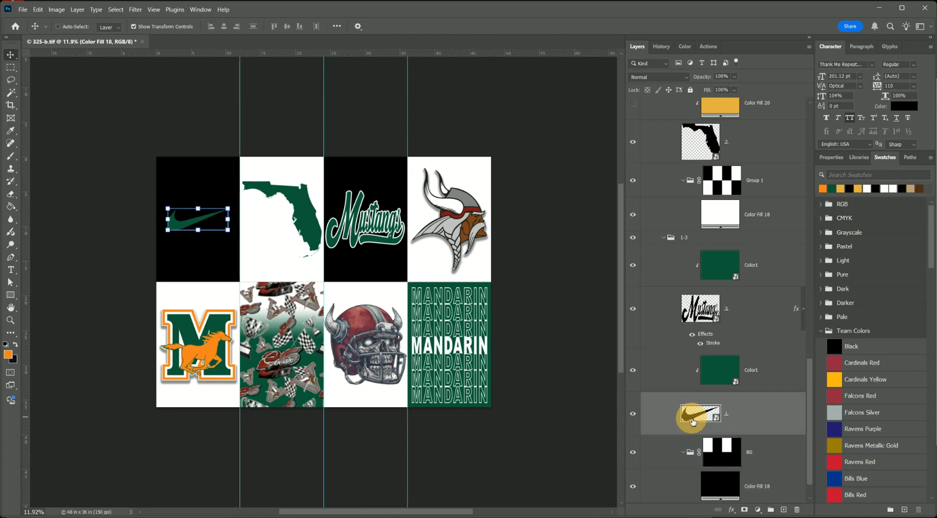
double_click(698, 416)
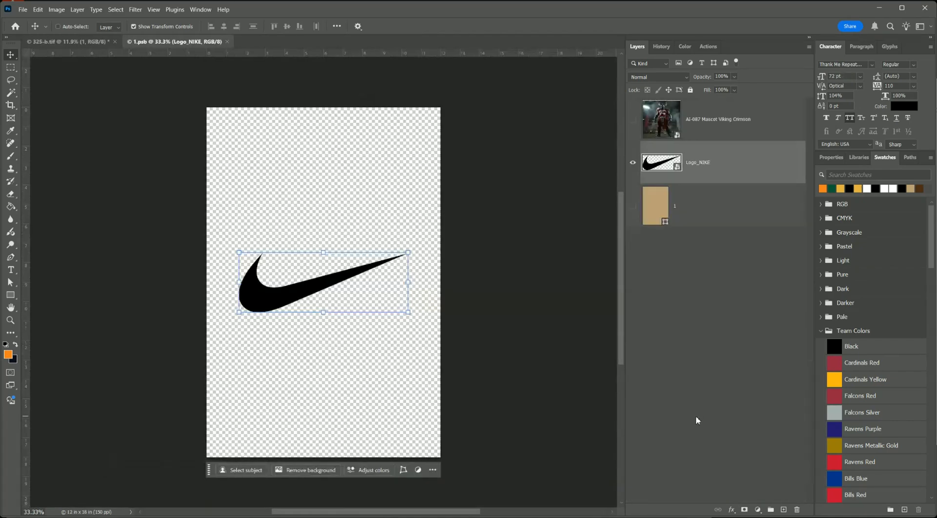
click(633, 120)
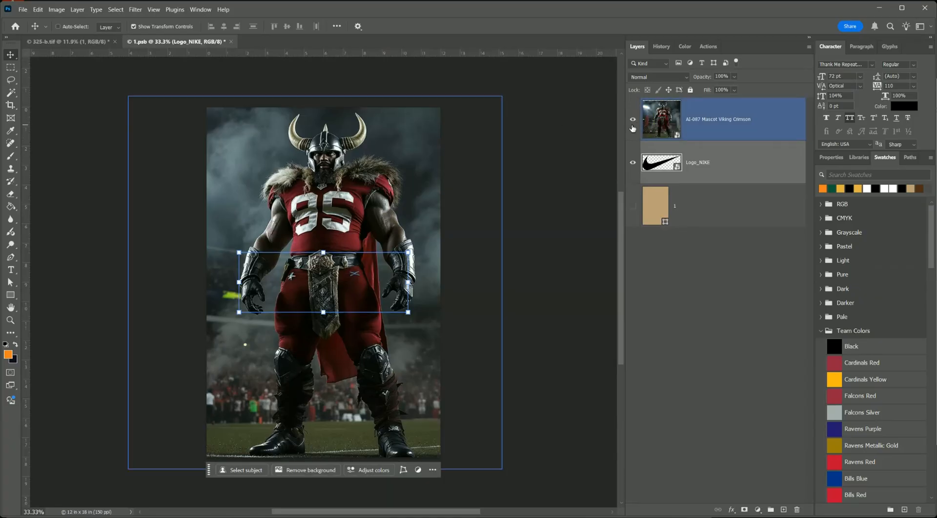
click(632, 119)
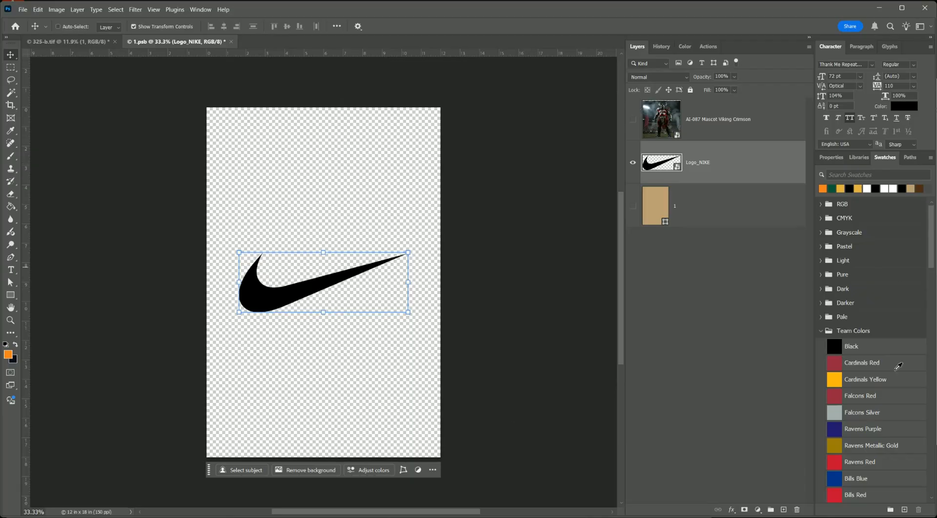
Place AI-087 Horse 02-upscale-3.4x-cleanup.jpg from the Sample AI folder beneath the Logo_NIKE layer, scaled to about 15.6% to cover the canvas
key(alt+Tab)
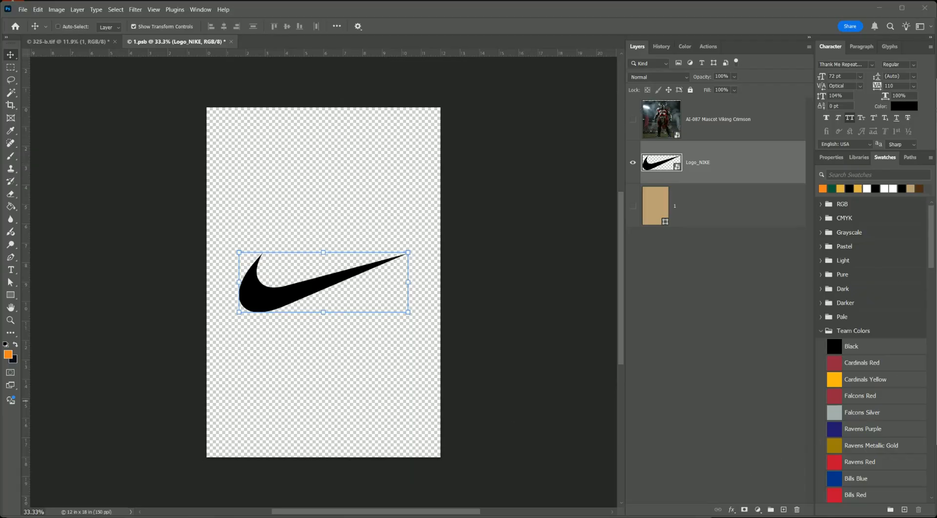
key(alt+Tab)
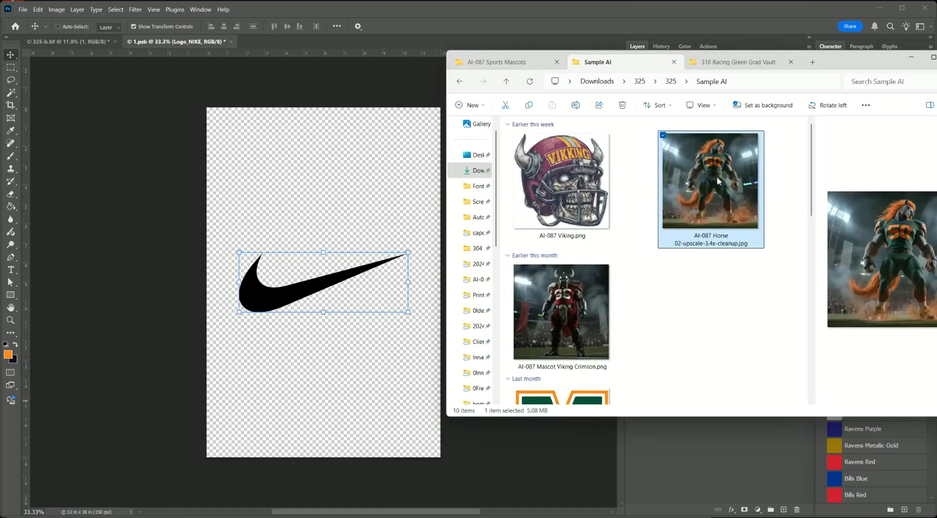
drag(704, 172, 326, 94)
drag(323, 399, 303, 467)
drag(320, 392, 315, 391)
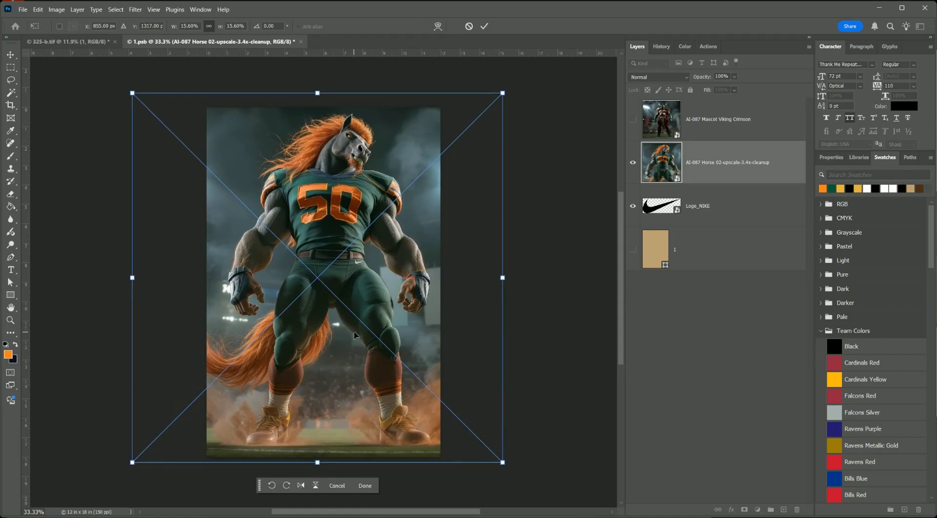
key(Return)
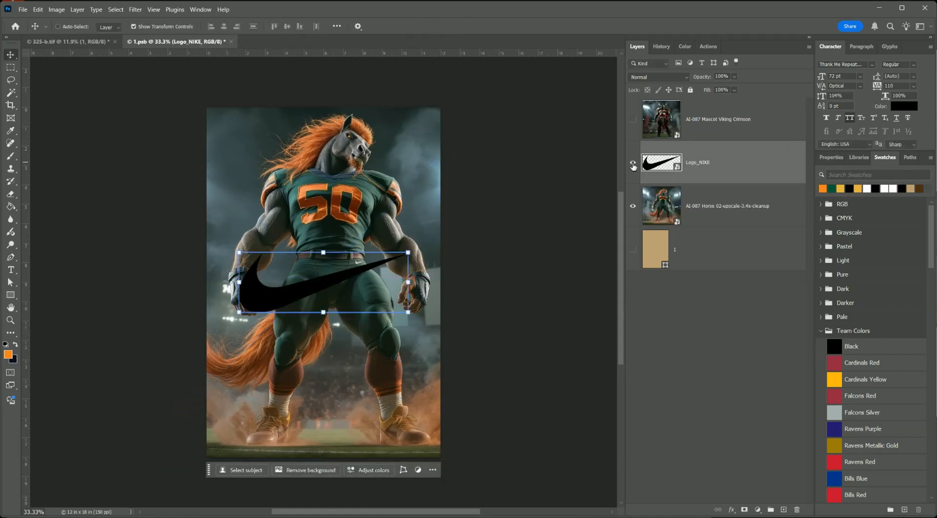
Hide the Logo_NIKE layer above the horse image, and save and close the smart object
click(633, 166)
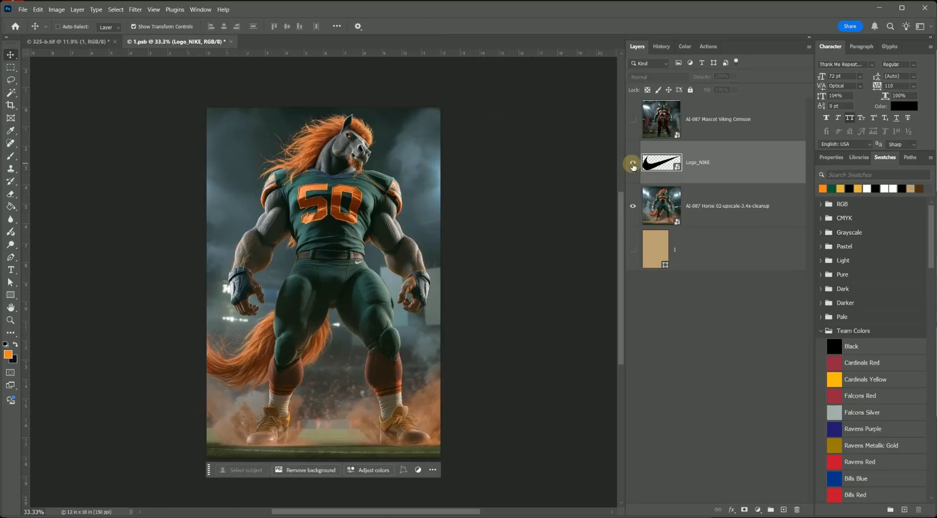
click(632, 166)
click(633, 166)
ctrl+click(249, 230)
click(749, 209)
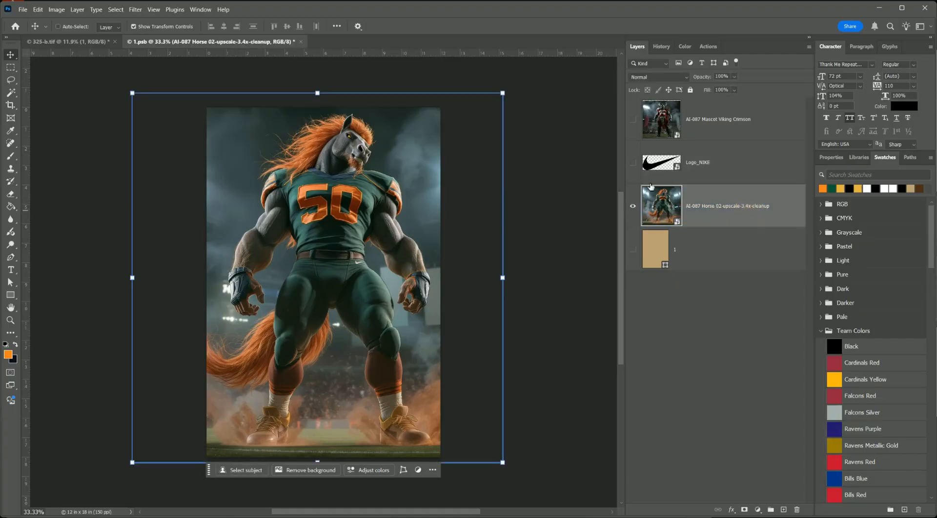
key(ctrl+s)
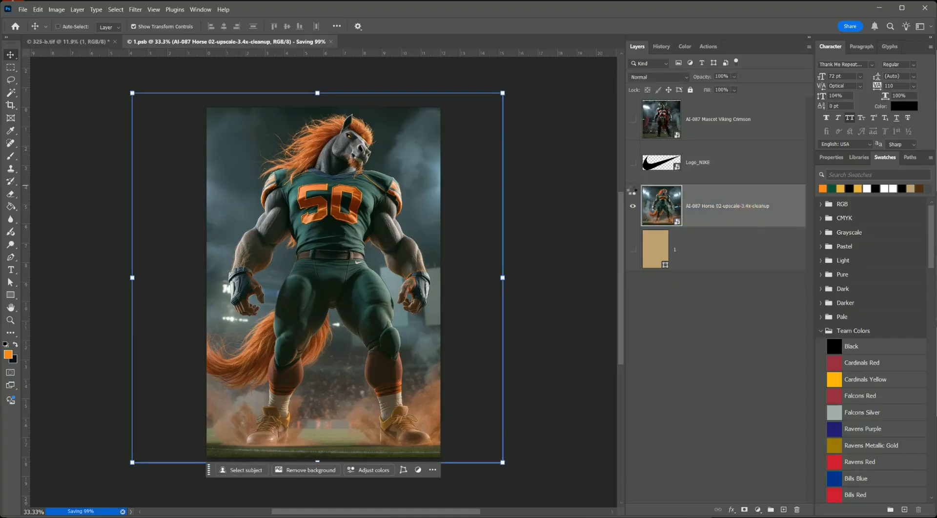
key(ctrl+w)
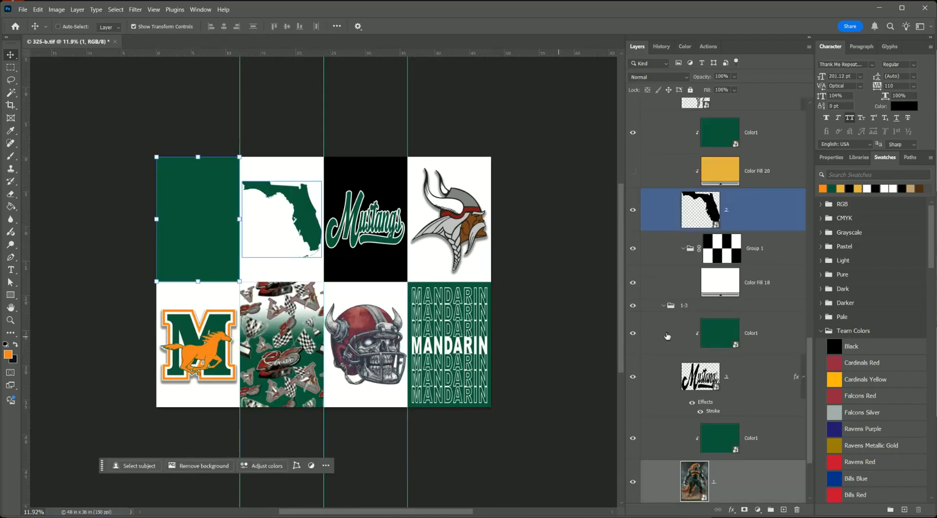
Hide the green Color1 layer clipped to smart object layer 1 in the horse panel
scroll(642, 438, down, 2)
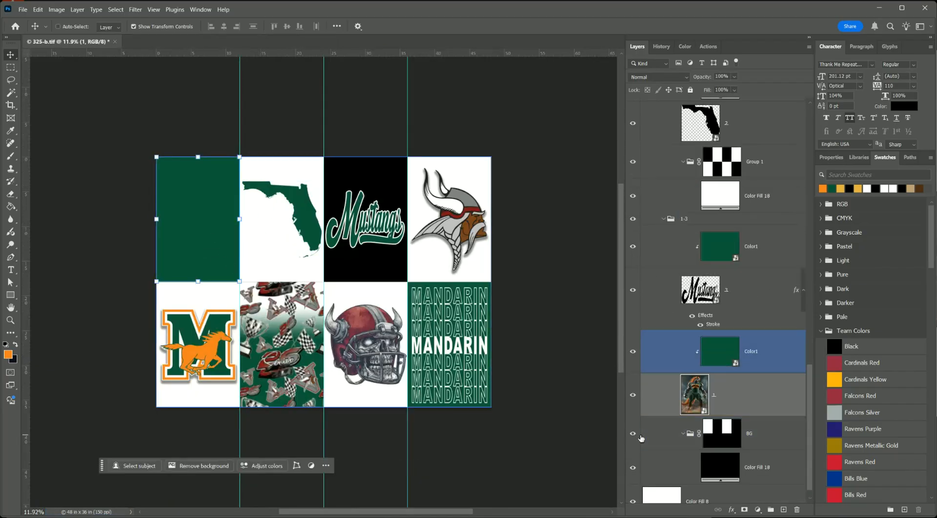
click(633, 351)
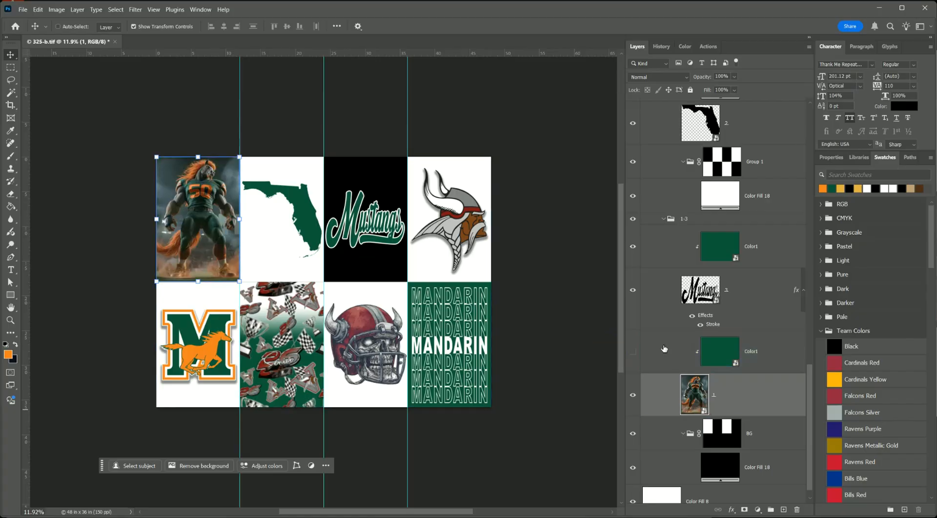
click(633, 352)
click(633, 352)
click(754, 349)
click(702, 392)
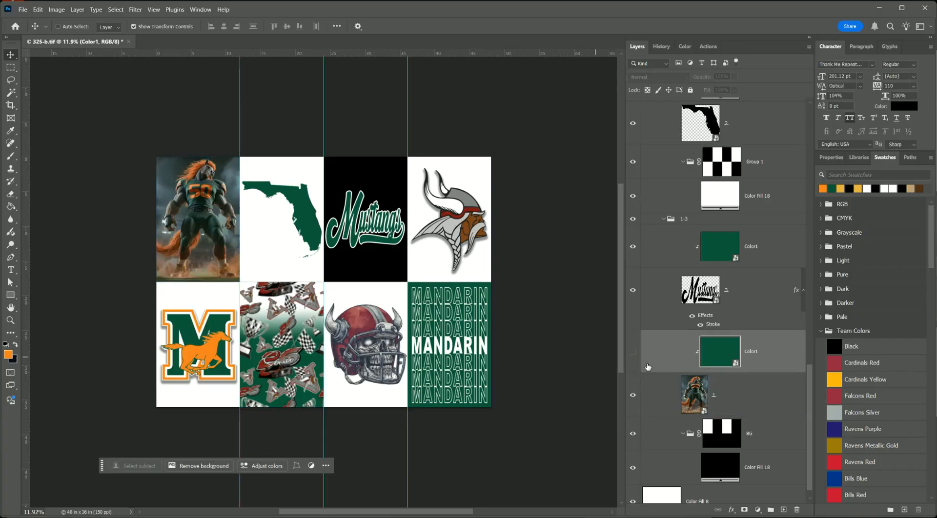
click(633, 353)
click(632, 356)
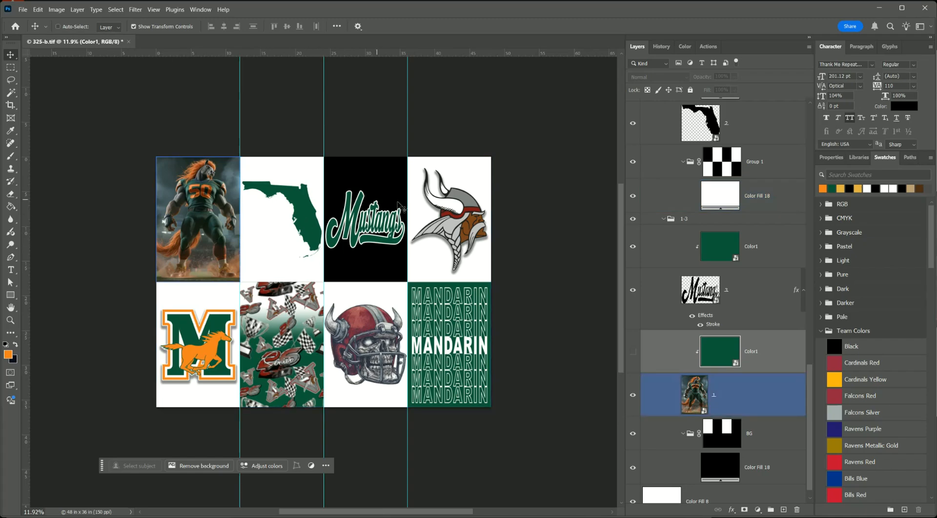
Duplicate the orange Color2 layer, clip it to the Florida shape in layer 2, and hide that shape's green Color1 layer
right_click(307, 228)
click(330, 258)
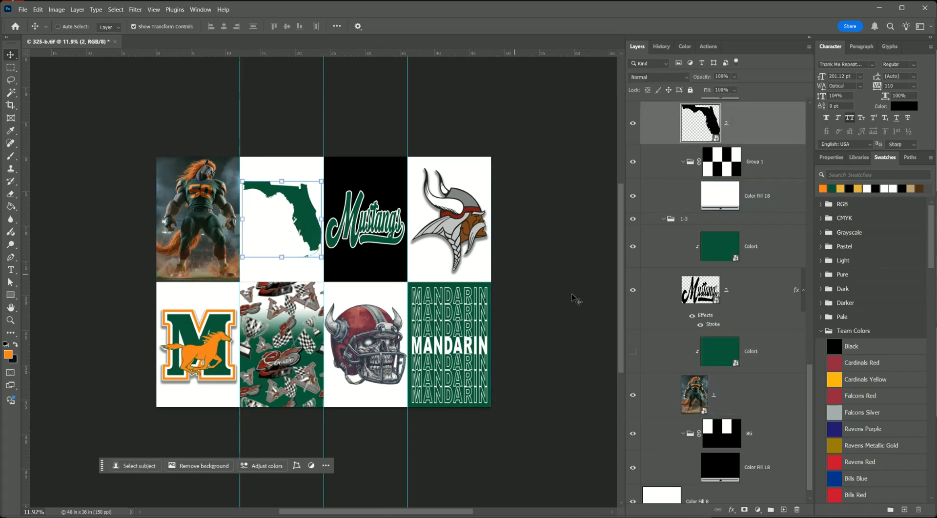
scroll(734, 220, up, 3)
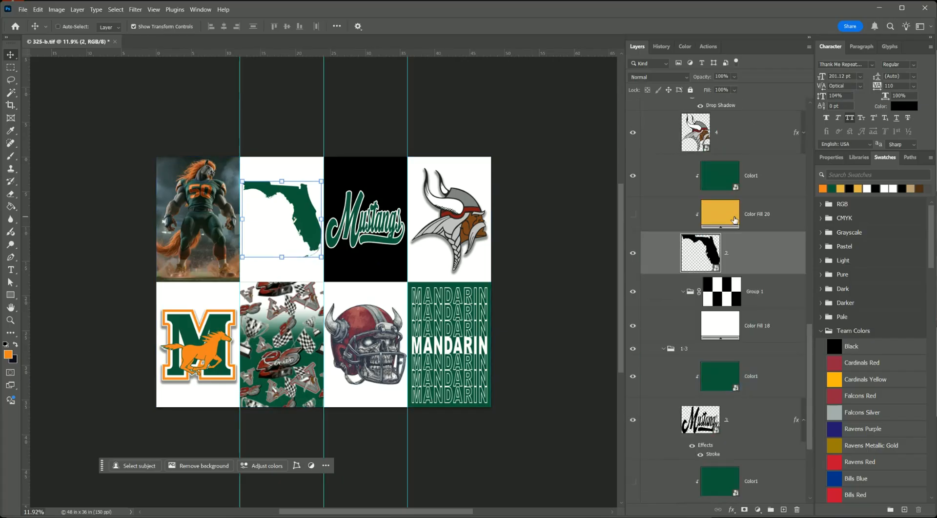
scroll(735, 221, up, 3)
scroll(734, 220, up, 5)
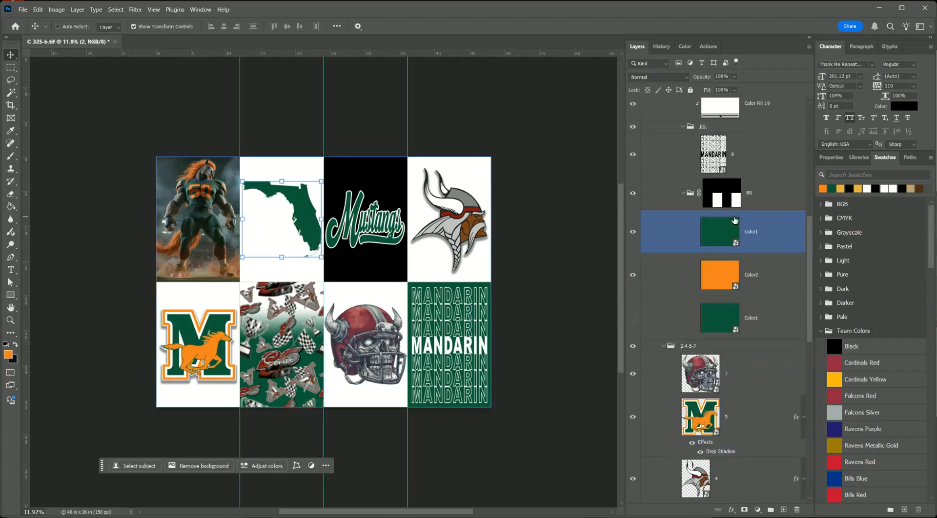
click(751, 270)
scroll(750, 270, down, 3)
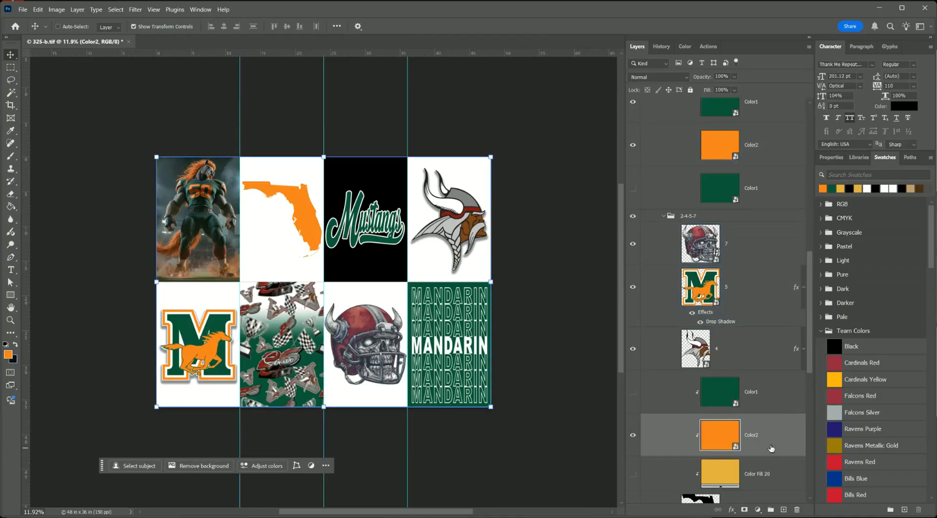
scroll(771, 448, down, 3)
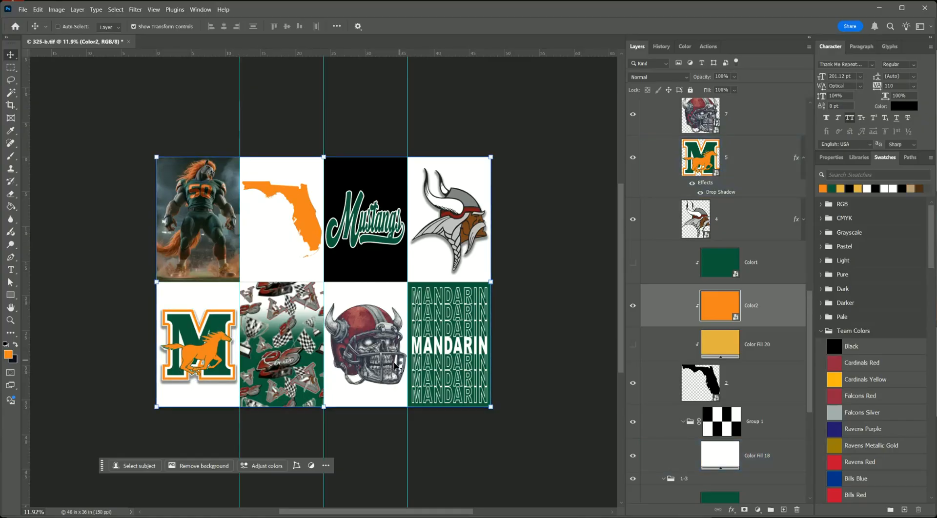
Open the contents of smart object layer 7 with the red Viking skull helmet
right_click(364, 344)
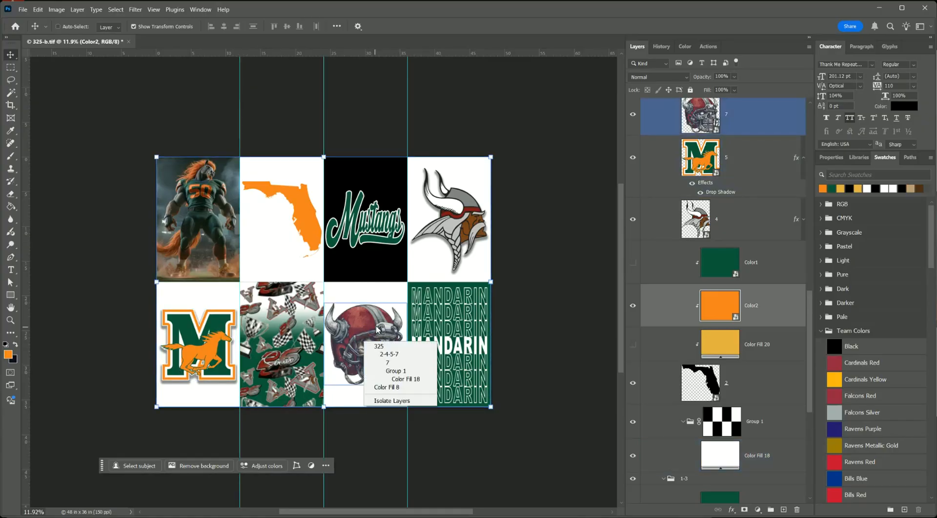
click(387, 362)
double_click(695, 124)
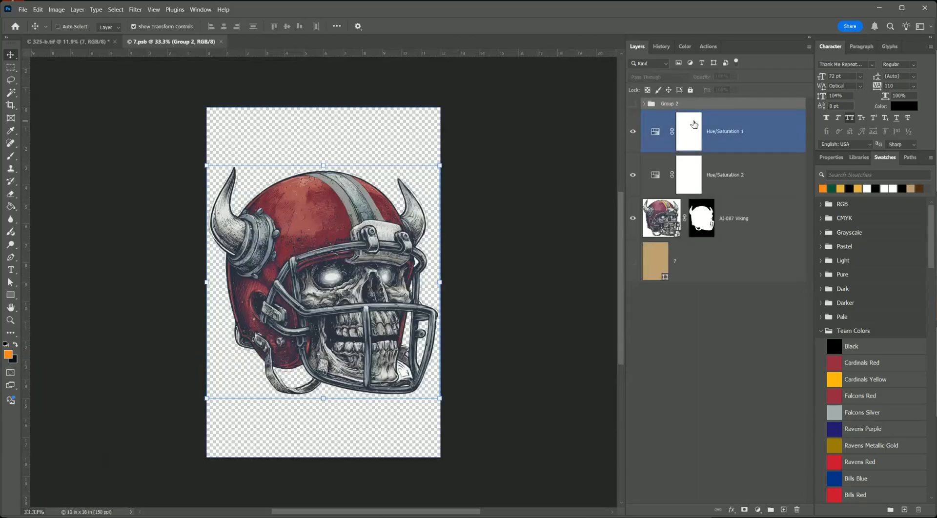
click(715, 181)
click(663, 225)
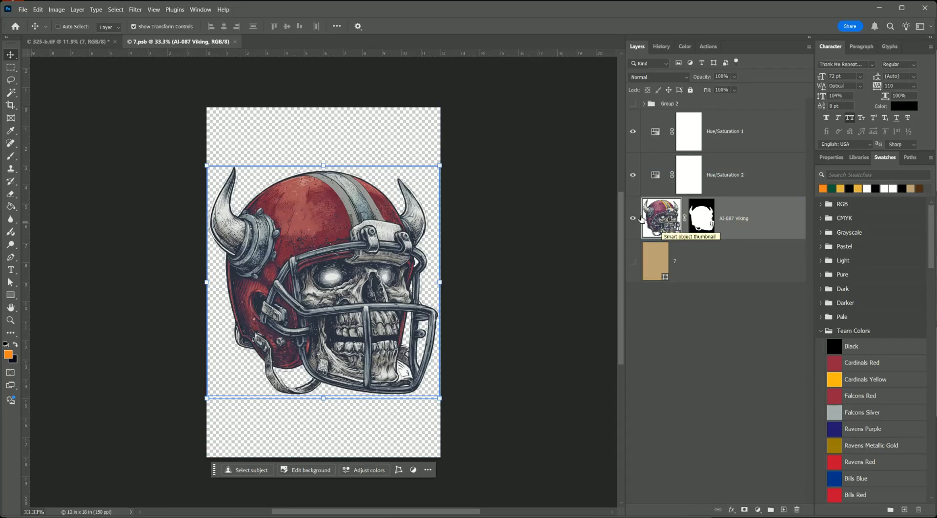
click(644, 134)
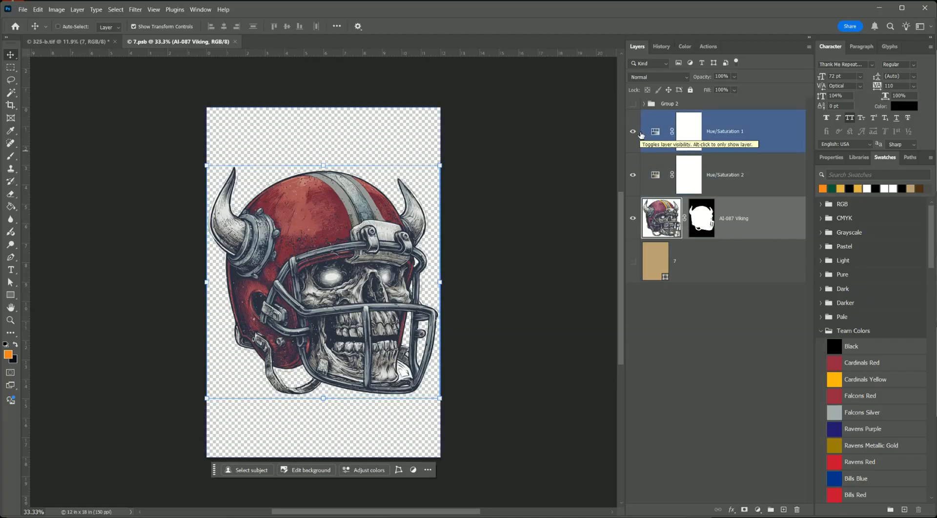
click(652, 211)
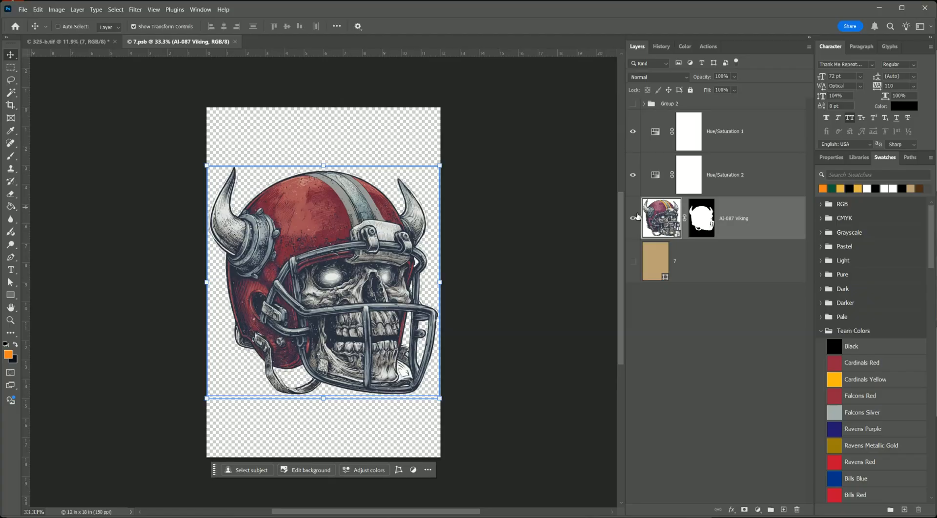
Group the AI-087 Viking layer with both Hue/Saturation layers as "Viking Skull" and hide the group
click(740, 130)
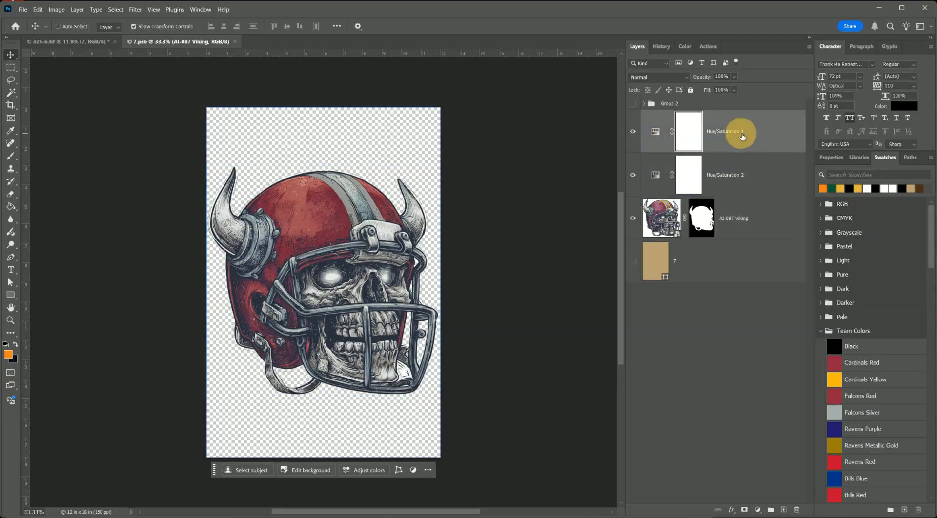
shift+click(743, 218)
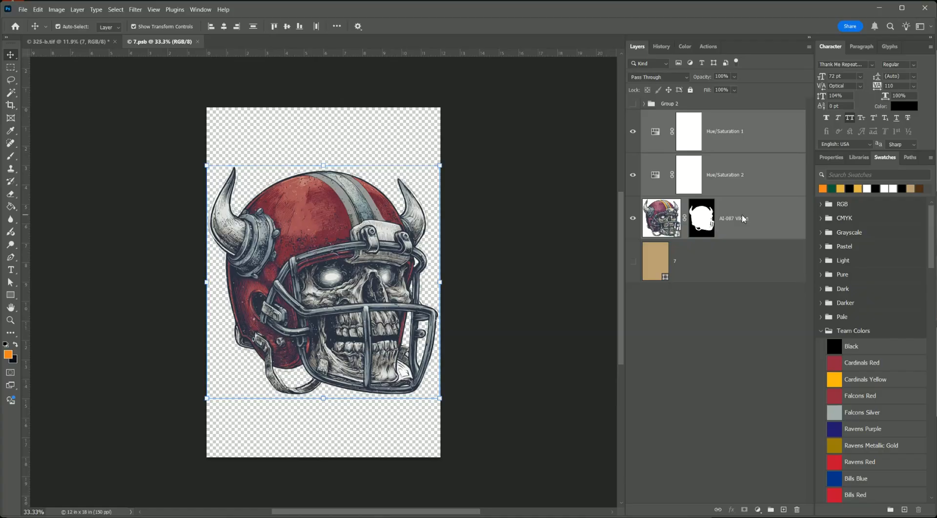
key(ctrl+g)
double_click(666, 117)
text(V)
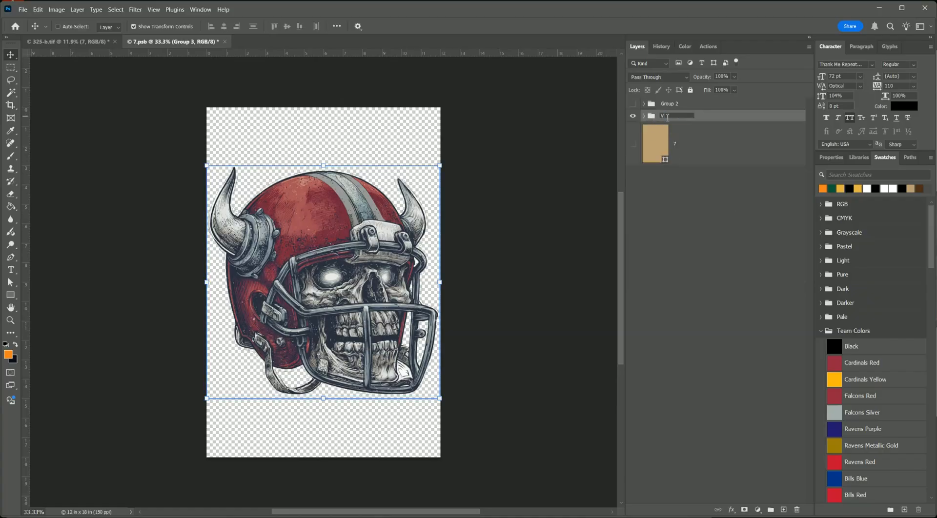
text(iking Skull)
key(Return)
click(633, 116)
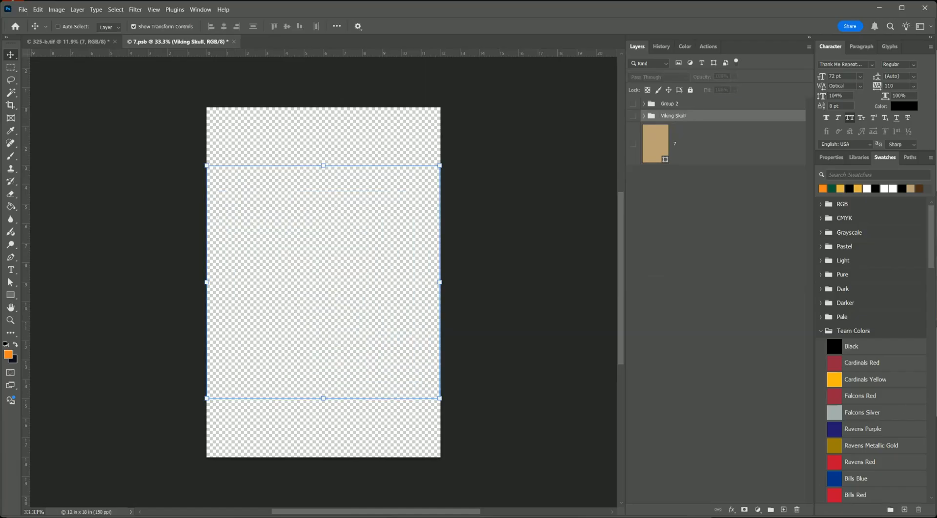
Place 0_text_5.png, the green and orange "26", from the Sample AI folder in File Explorer onto the 7.psb canvas
key(alt+Tab)
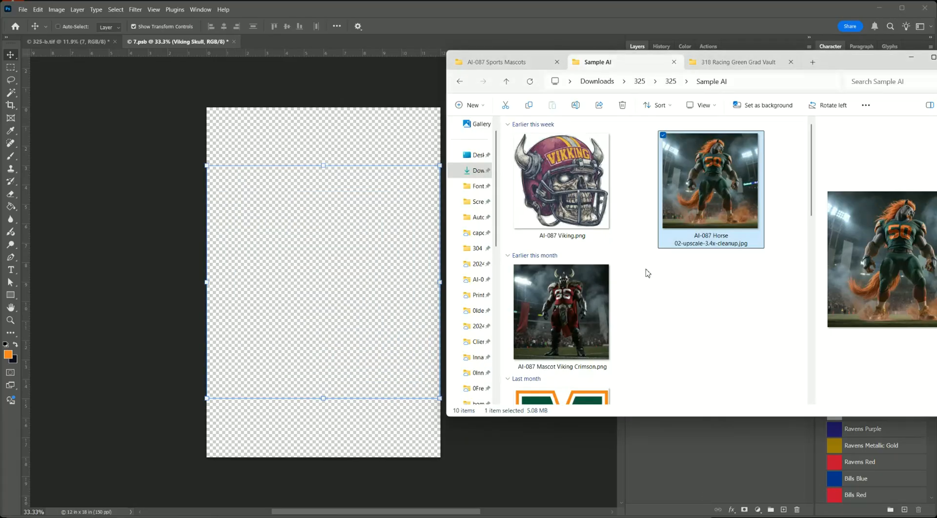
scroll(645, 283, down, 5)
drag(561, 192, 318, 272)
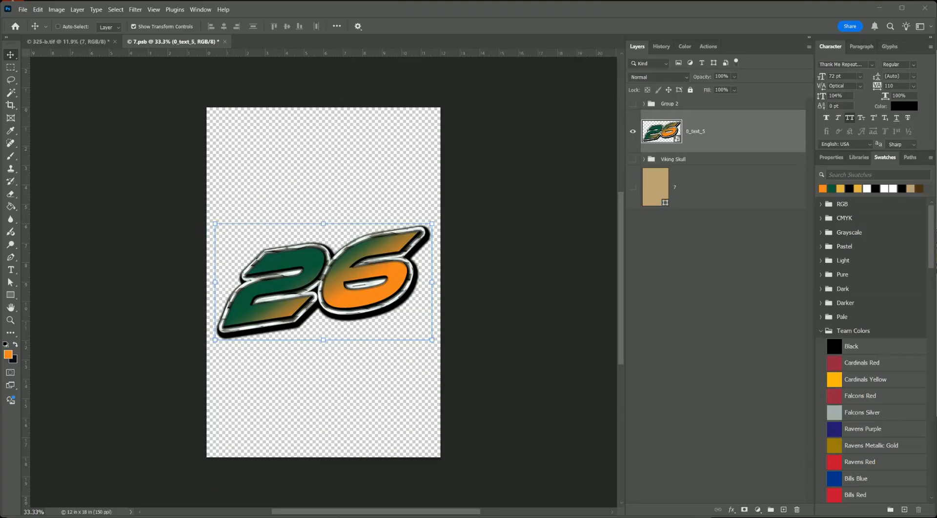
Place 0_text_4.png, the "Class of" script, from the Sample AI folder and position it over the upper part of the 26
key(alt+Tab)
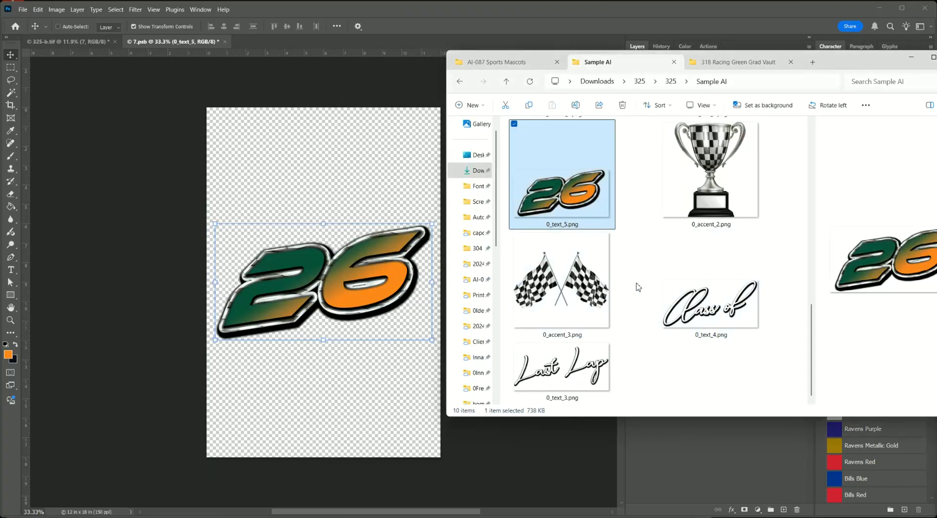
drag(654, 314, 325, 260)
drag(331, 314, 347, 239)
key(Return)
Place the Mustang M logo 0_accent_4.png directly above the 0_text_5 layer, overlapping the lower middle of the 26
click(717, 174)
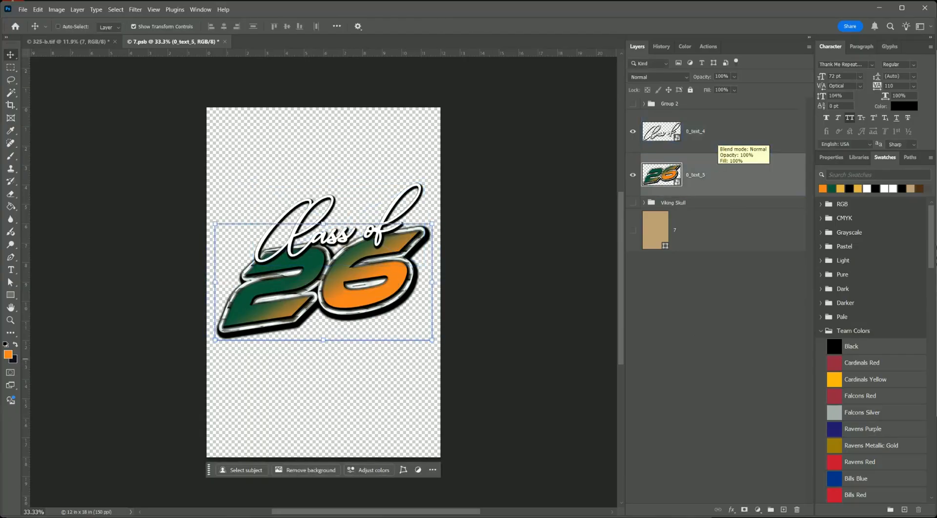
click(697, 517)
scroll(604, 313, up, 2)
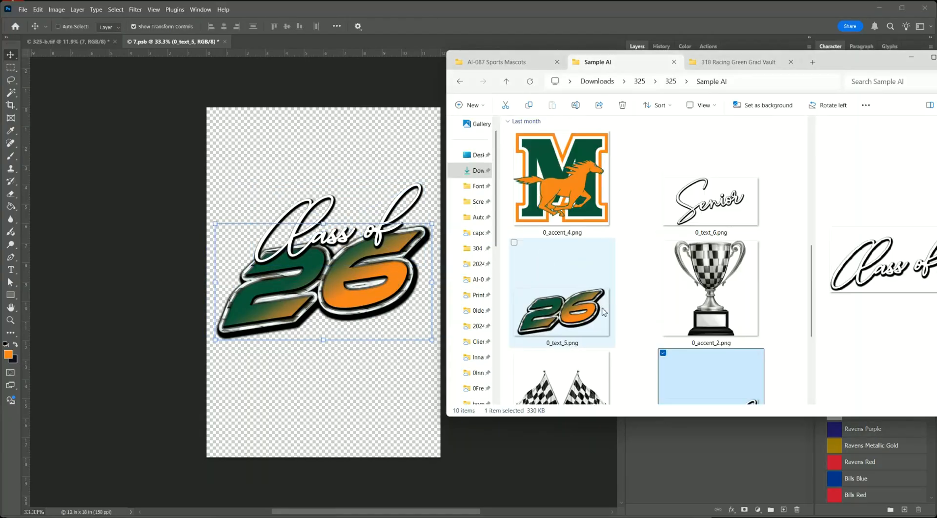
drag(561, 186, 320, 342)
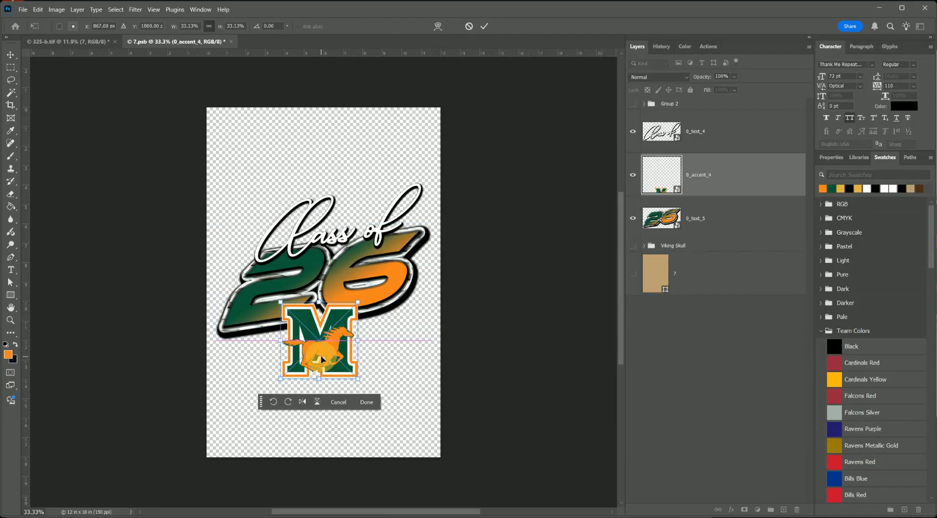
key(Return)
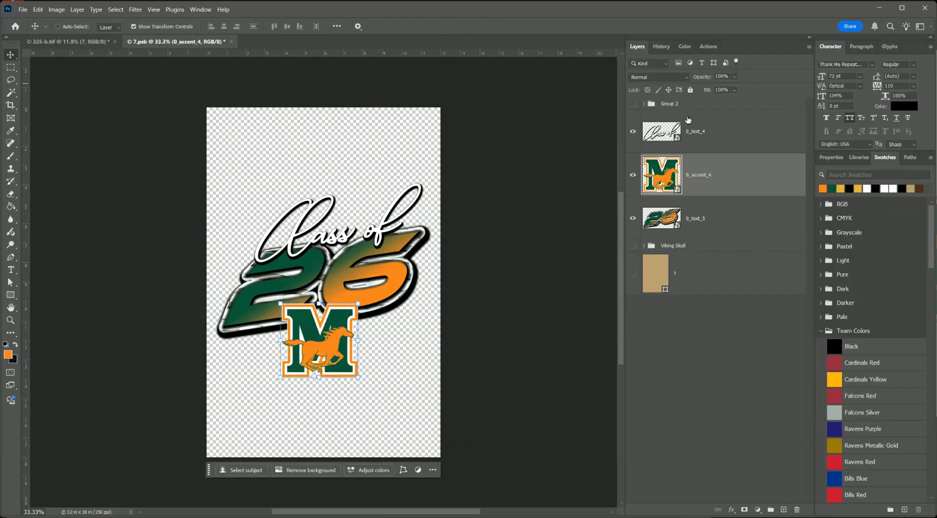
Group the 0_text_4, 0_accent_4 and 0_text_5 layers and name the group "Class of 26 Mustangs"
click(708, 137)
shift+click(711, 191)
shift+click(712, 215)
click(699, 127)
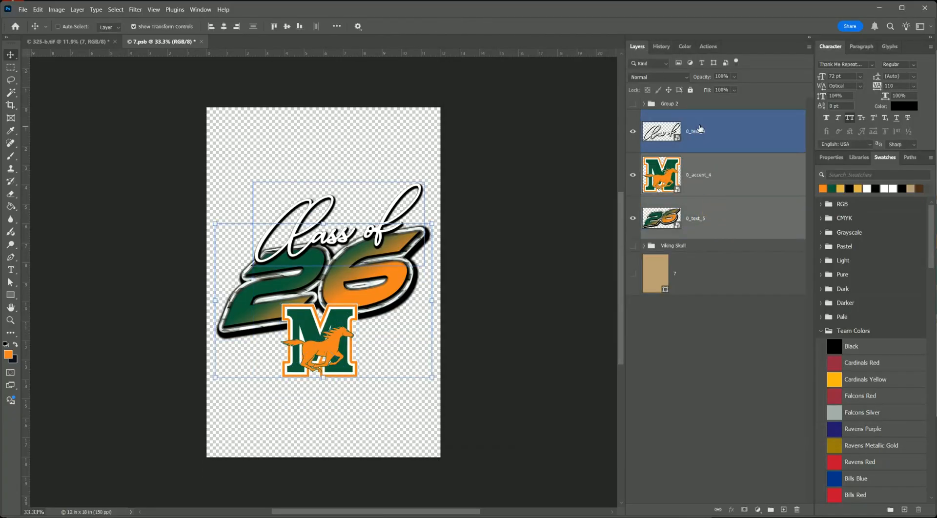
shift+click(712, 220)
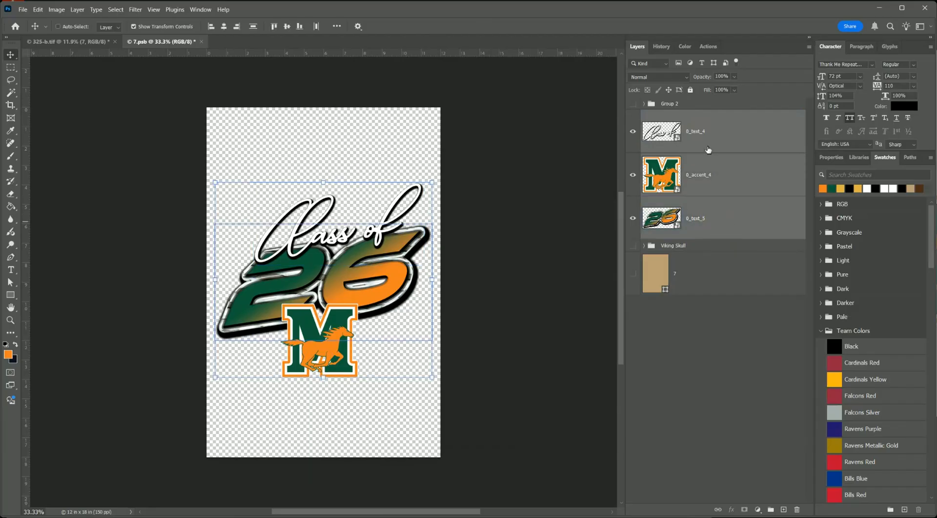
click(704, 137)
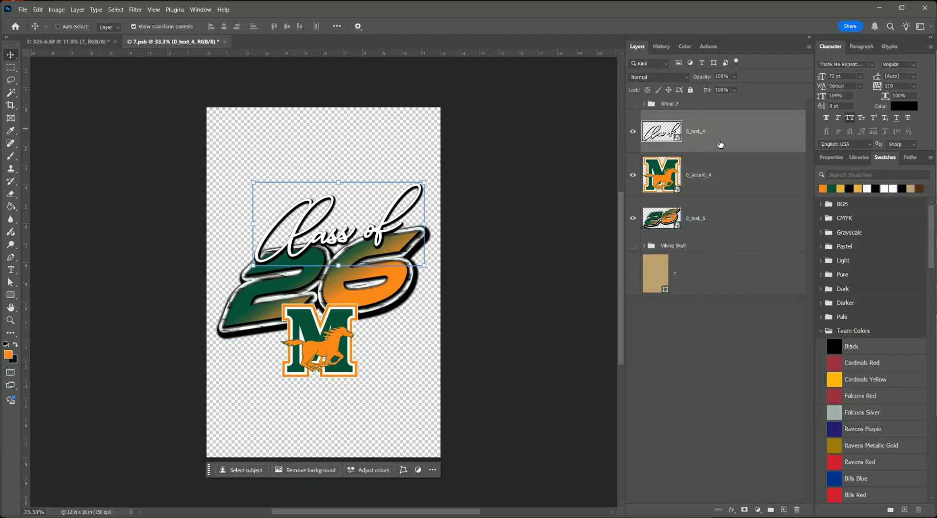
shift+click(727, 217)
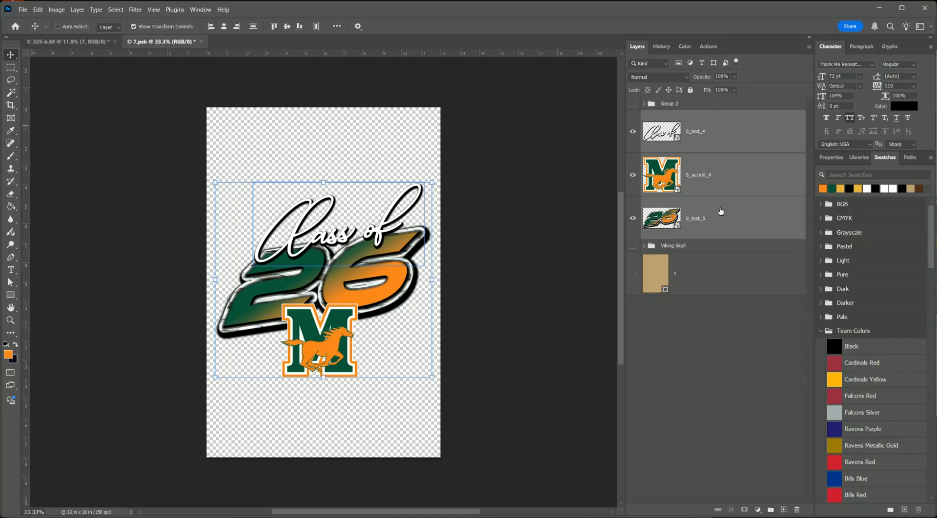
key(ctrl+g)
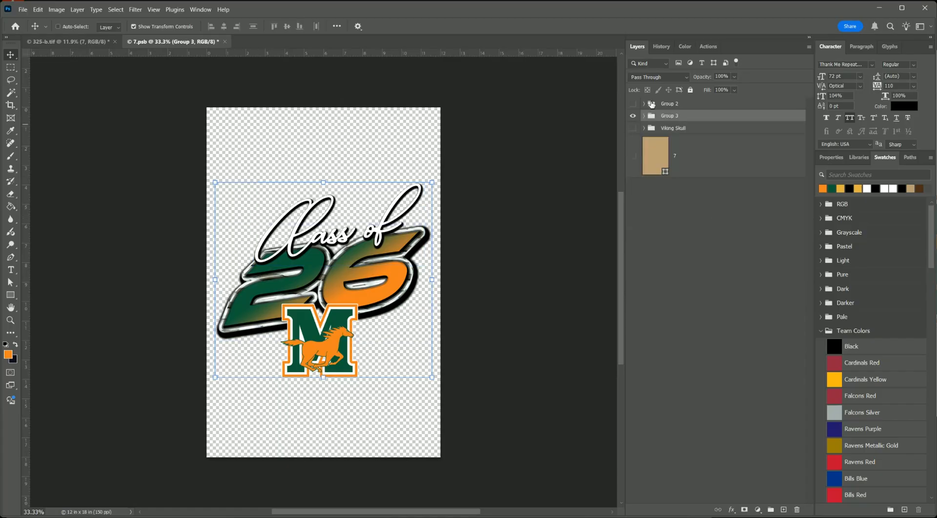
double_click(670, 116)
text(Class of 26 Mustangs)
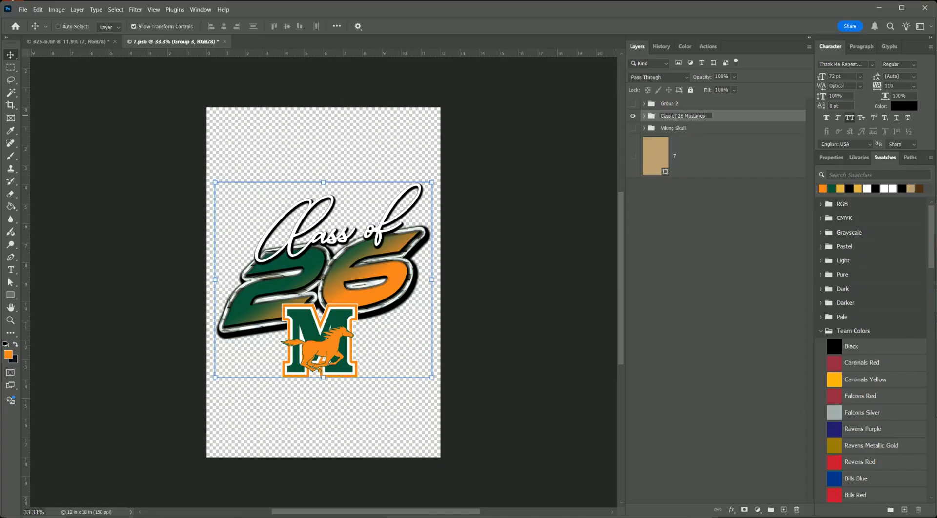
key(Return)
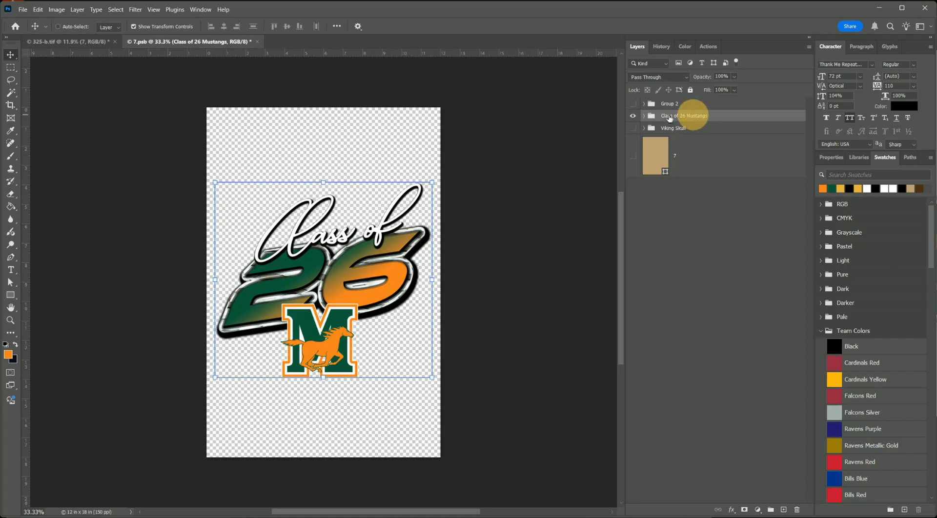
Centre the Class of 26 Mustangs group horizontally and vertically on the canvas, and save and close the smart object
key(ctrl+a)
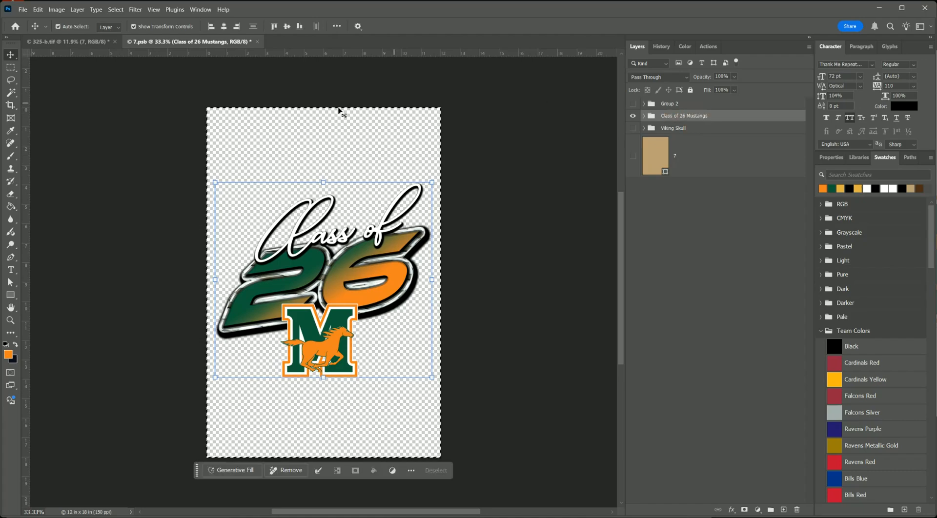
click(228, 30)
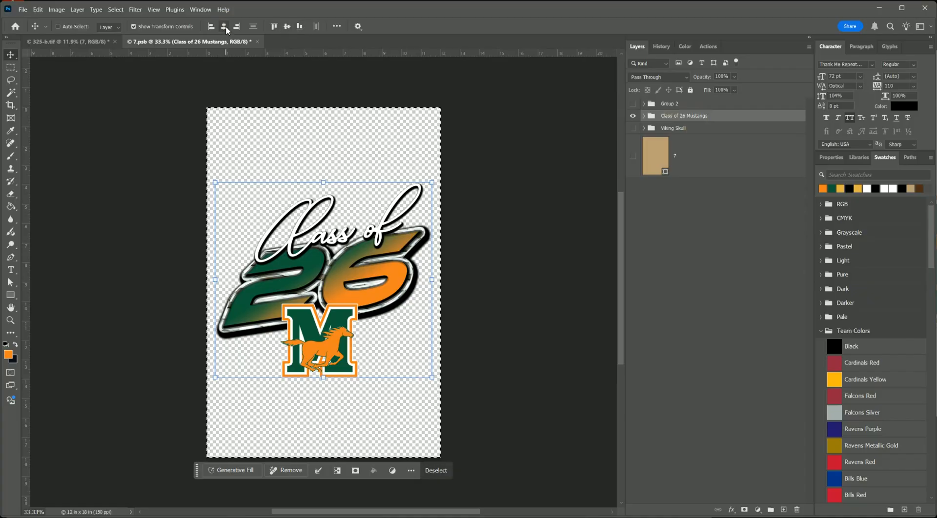
click(288, 27)
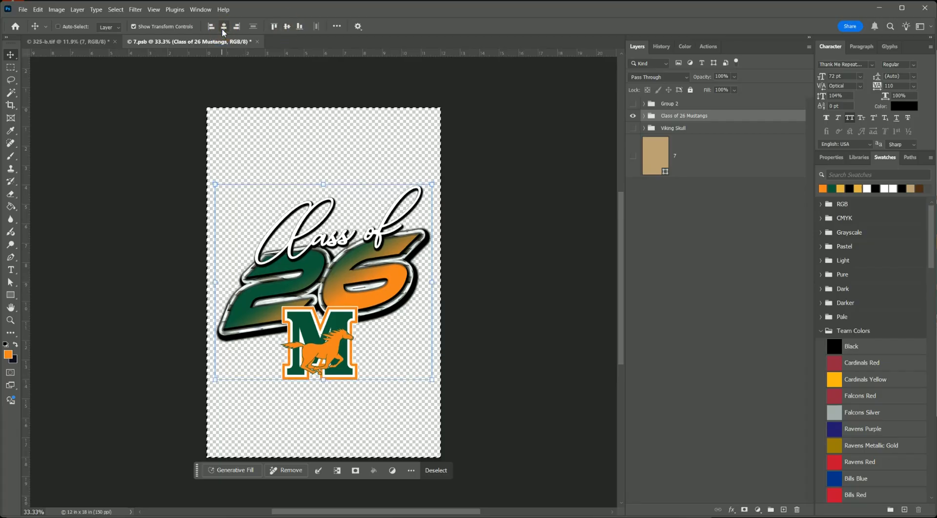
key(ctrl+s)
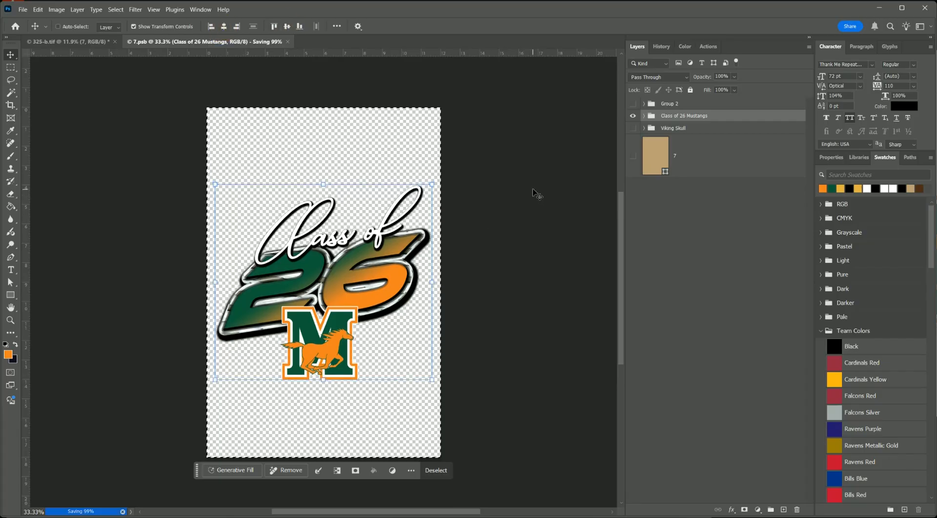
key(ctrl+w)
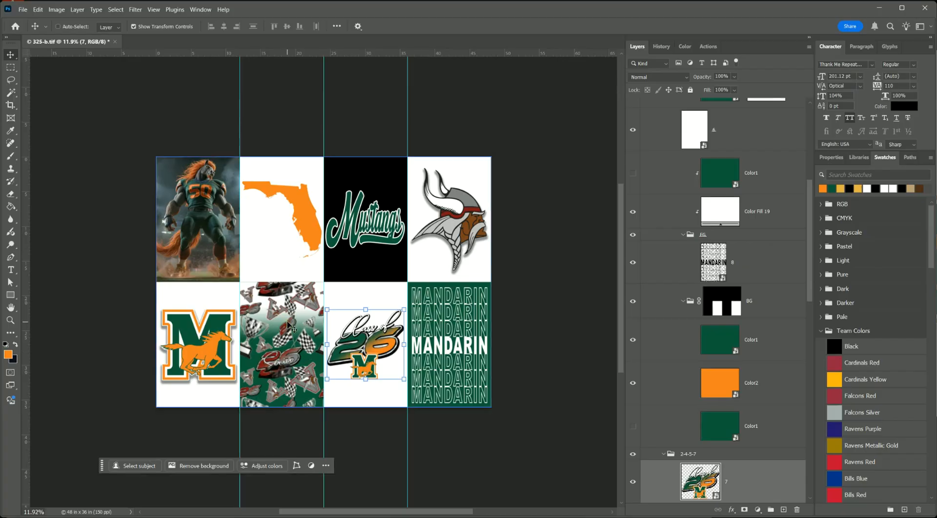
Duplicate the 321 Pattern fill layer of the racing pattern panel and hide the original
right_click(289, 342)
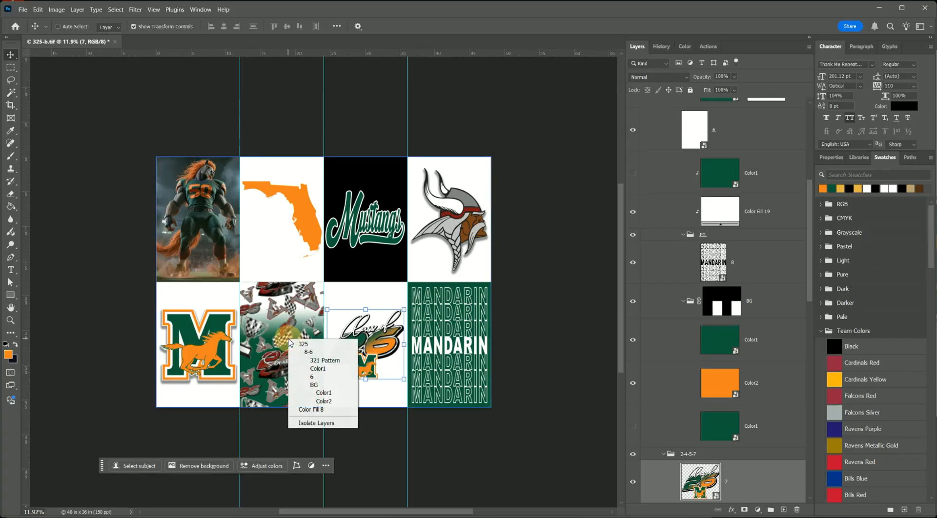
click(312, 361)
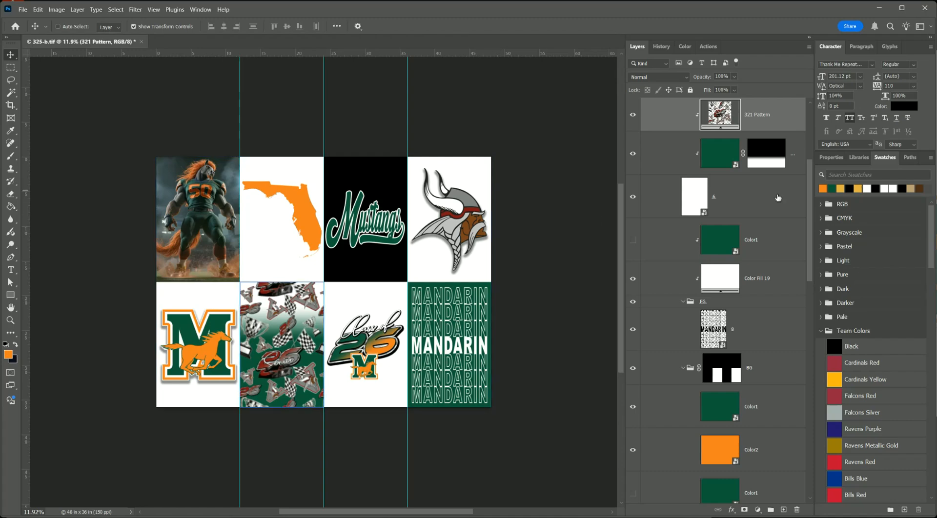
scroll(765, 214, up, 1)
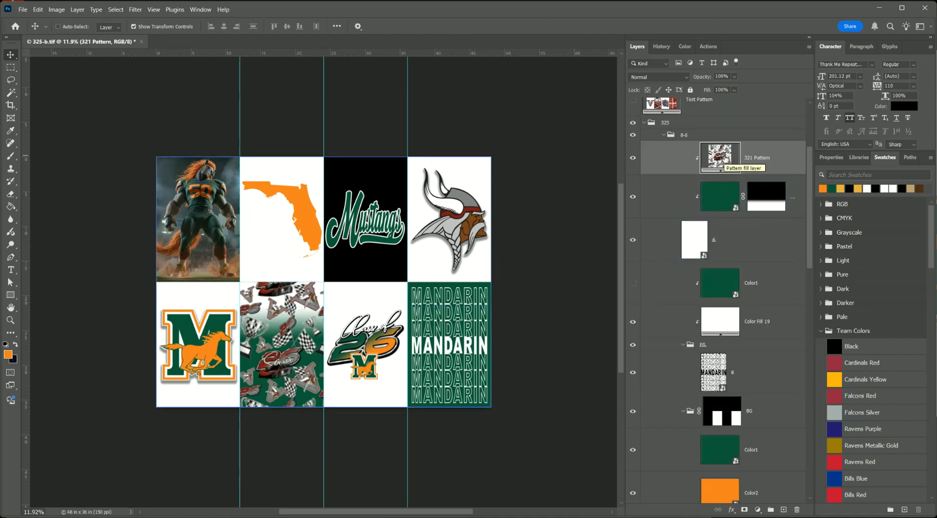
right_click(724, 159)
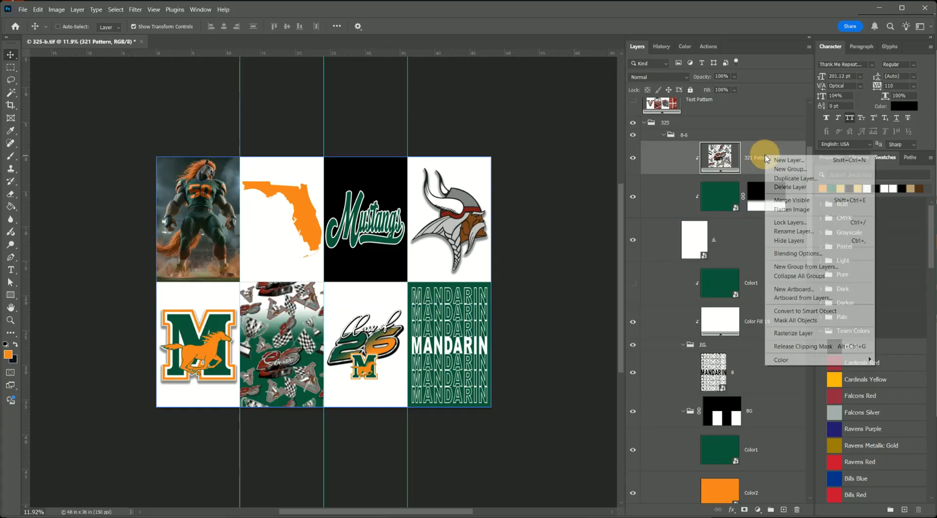
key(Escape)
double_click(720, 157)
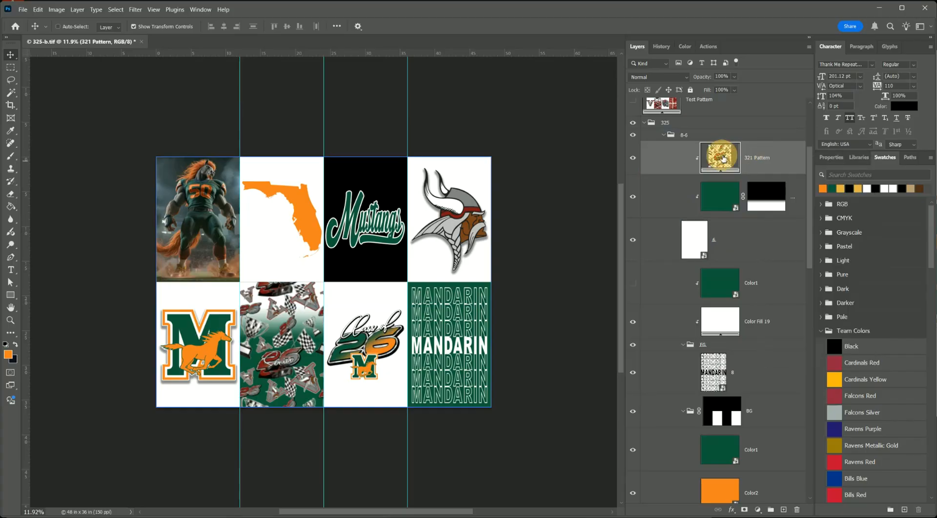
click(540, 271)
key(ctrl+j)
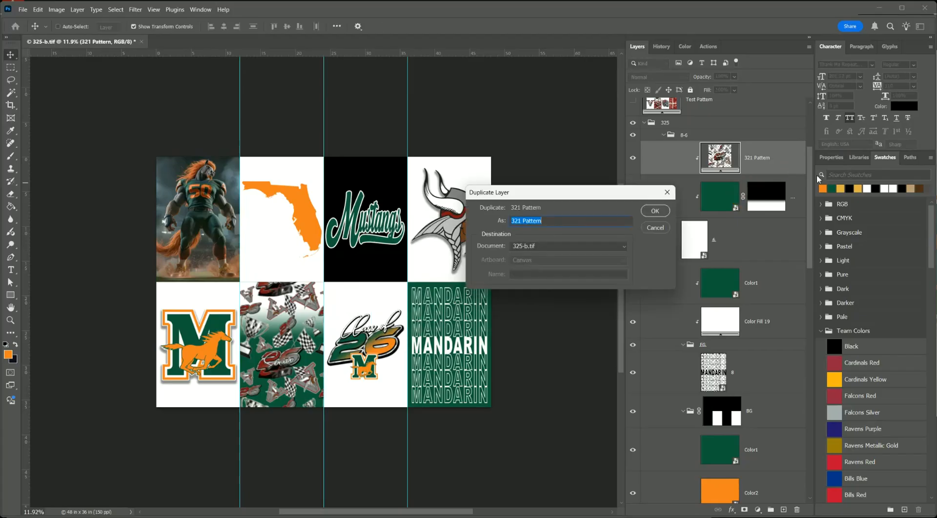
key(Return)
Change the fill of the visible 321 Pattern layer to the green and orange Mustang Class of 26 racing pattern
double_click(737, 171)
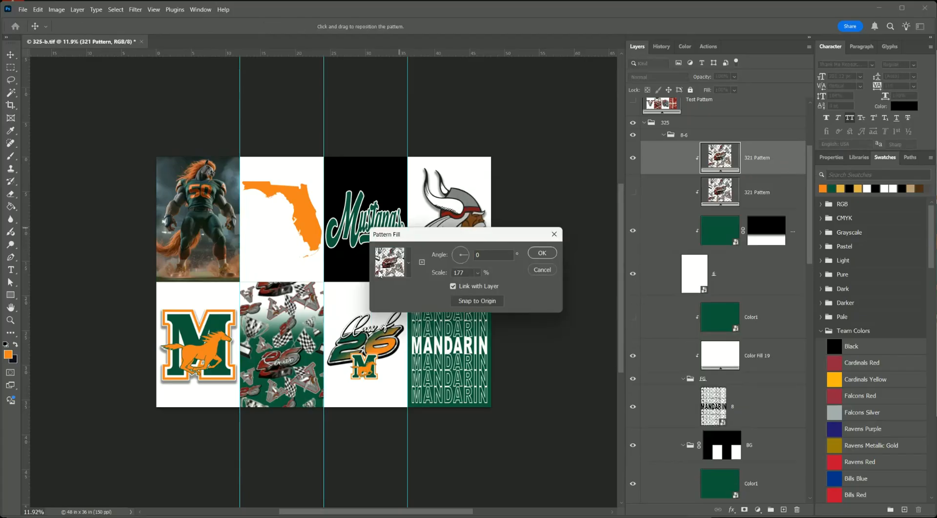
click(408, 266)
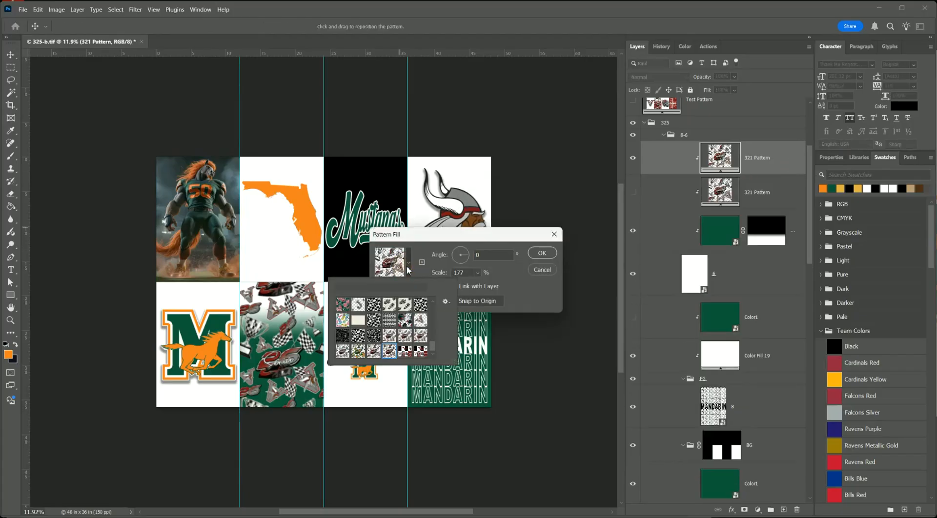
click(358, 353)
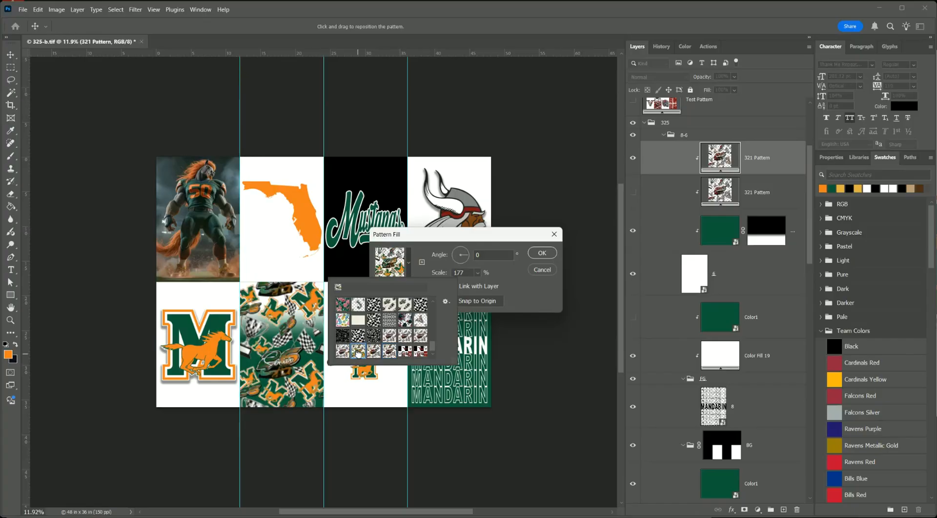
click(542, 253)
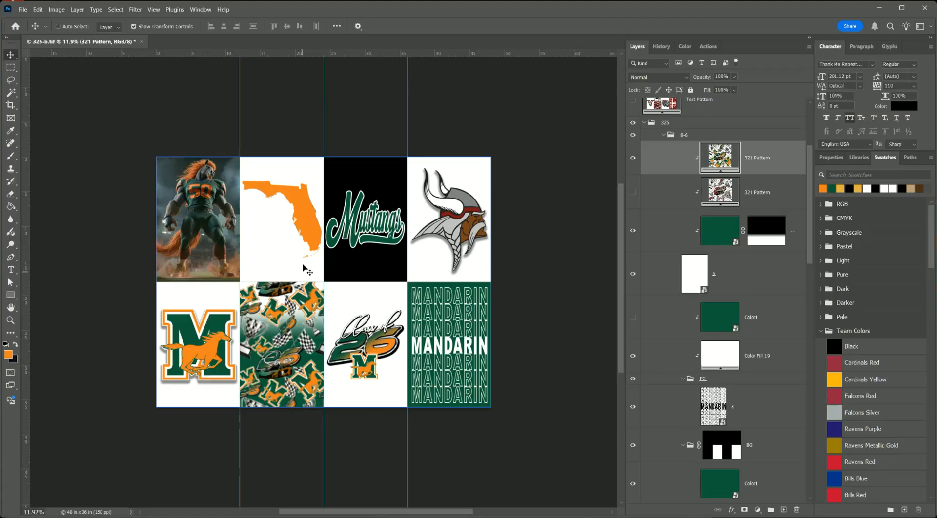
Save the document under the new file name 325-green-grad as a TIFF in the 325 folder
click(22, 9)
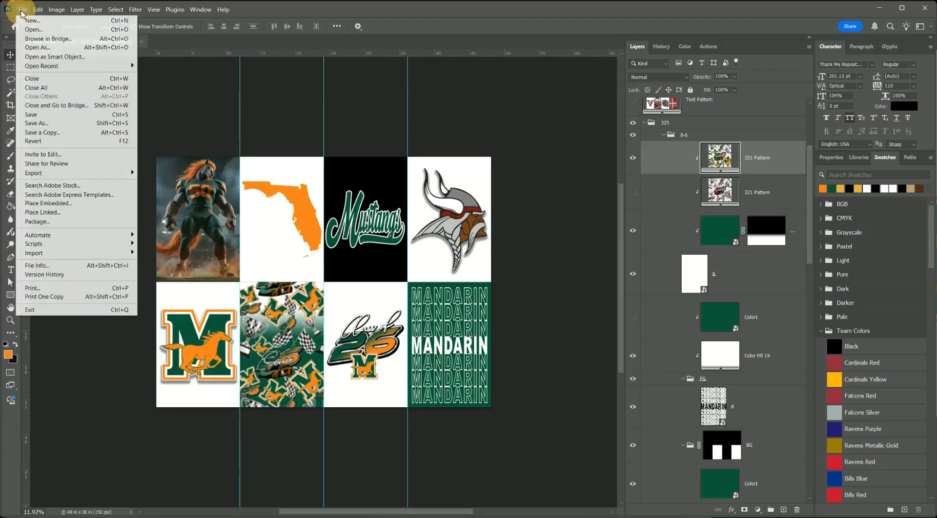
click(41, 115)
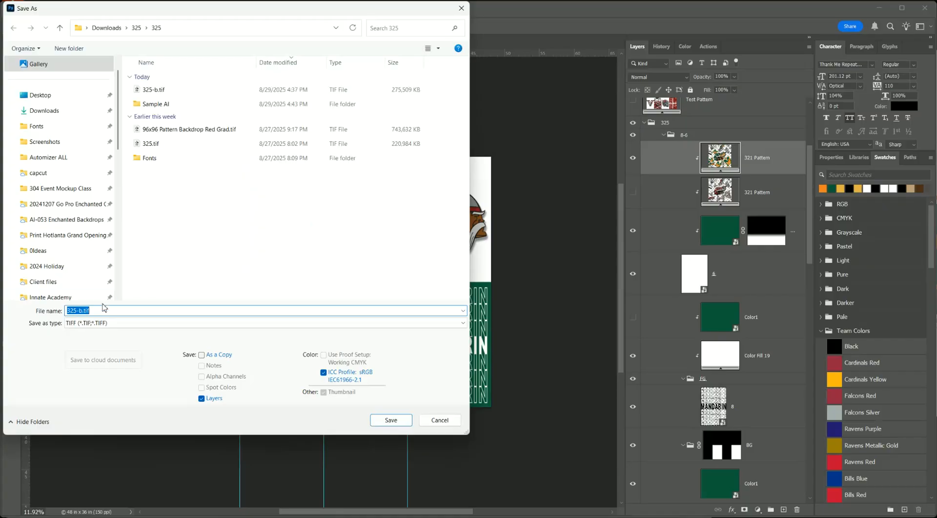
click(89, 311)
click(79, 311)
drag(79, 311, 164, 310)
text(green-grad)
key(Return)
right_click(463, 228)
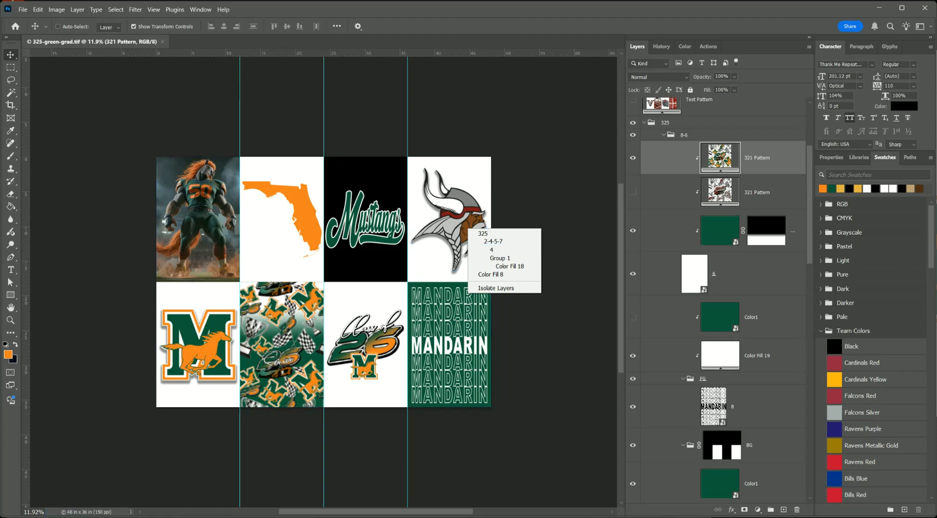
key(Escape)
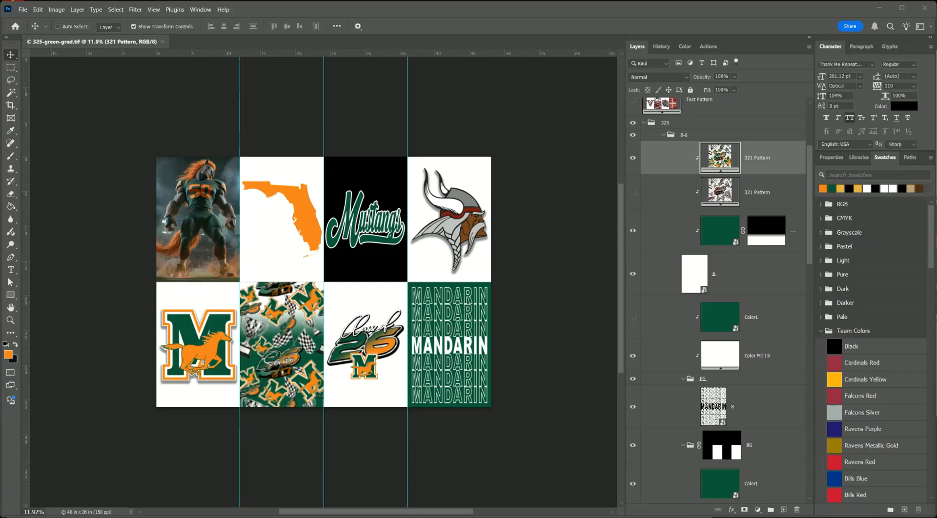
Switch to vectorizer.io in the browser and upload the Mustang M logo 0_accent_4.png from the Sample AI folder, browsing with large icons
drag(668, 123, 301, 98)
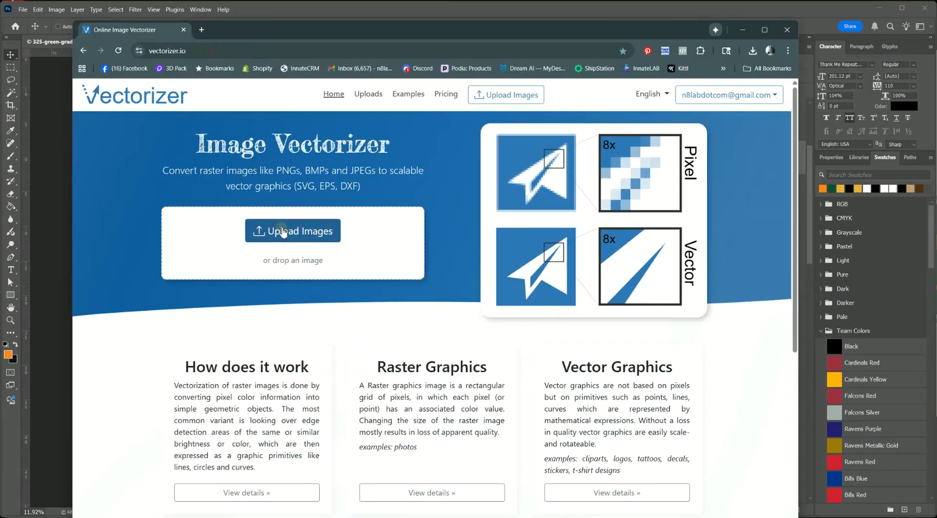
click(285, 231)
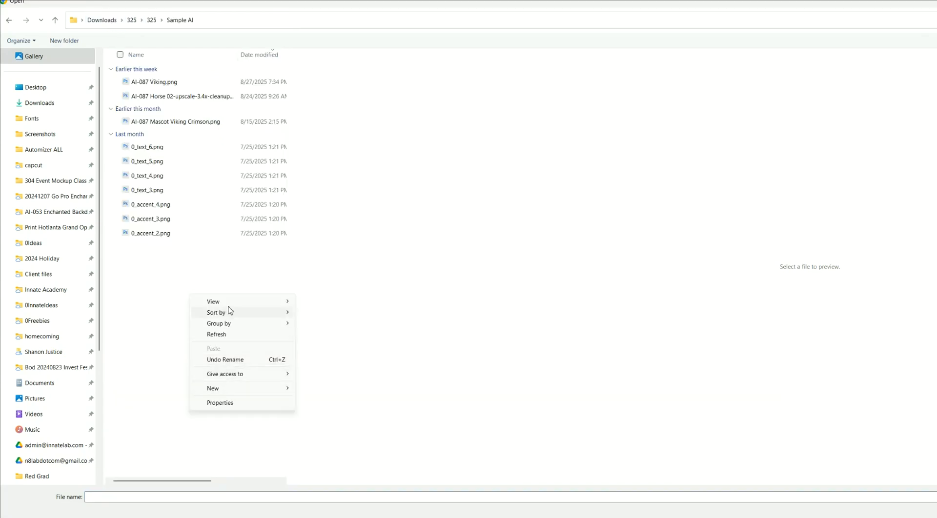
mouse_move(227, 303)
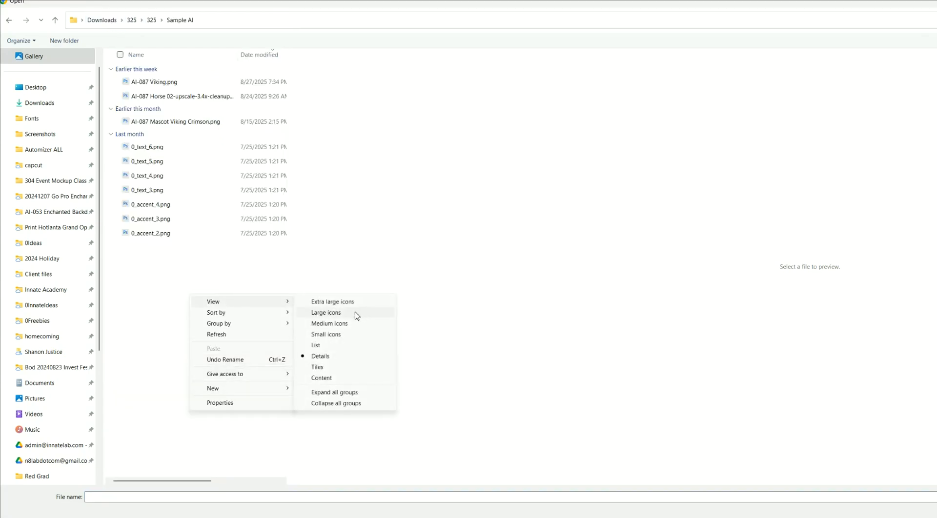
click(338, 312)
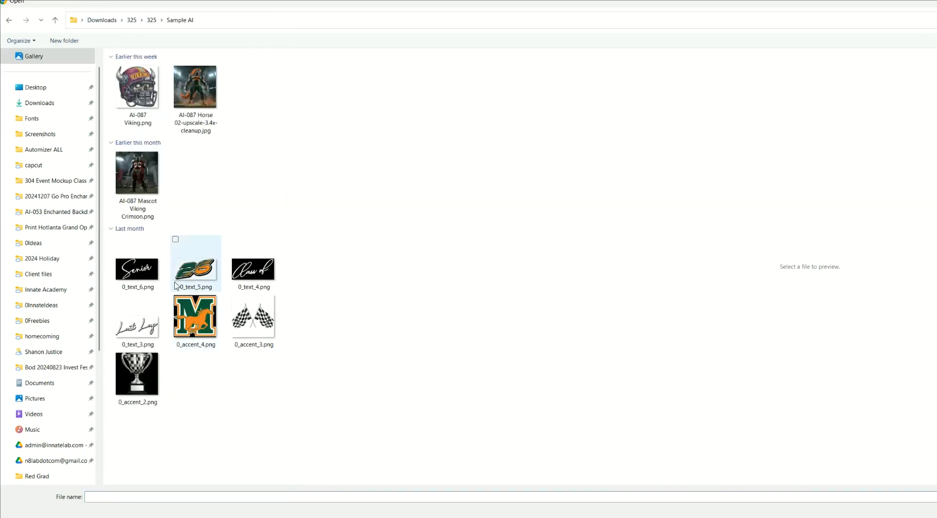
click(195, 317)
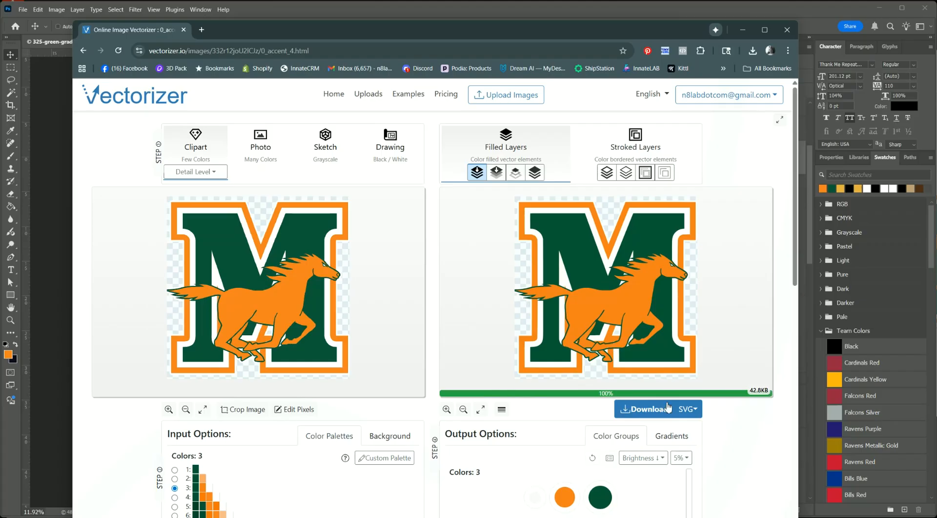
Examine the vectorized logo's edges close up against the original, and check the input, output and advanced options
scroll(667, 408, down, 1)
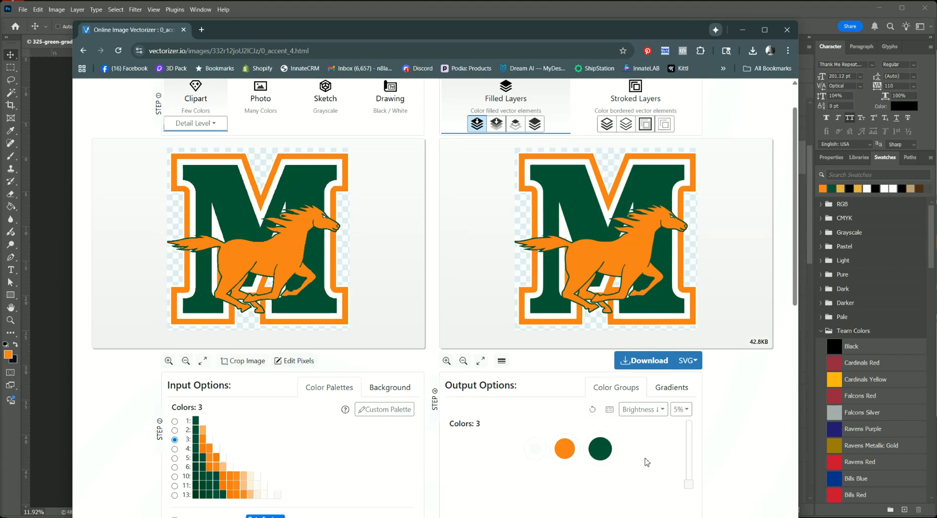
scroll(602, 248, up, 5)
scroll(592, 254, up, 1)
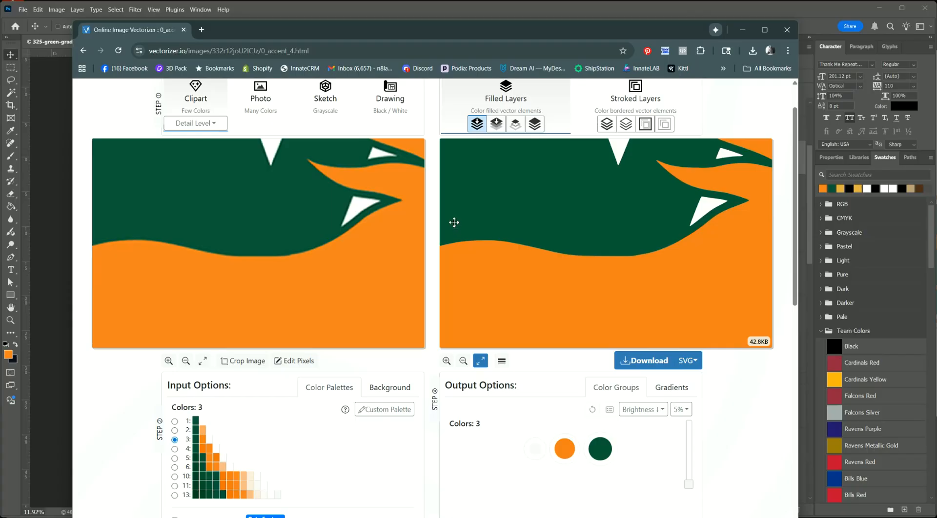
drag(585, 195, 618, 212)
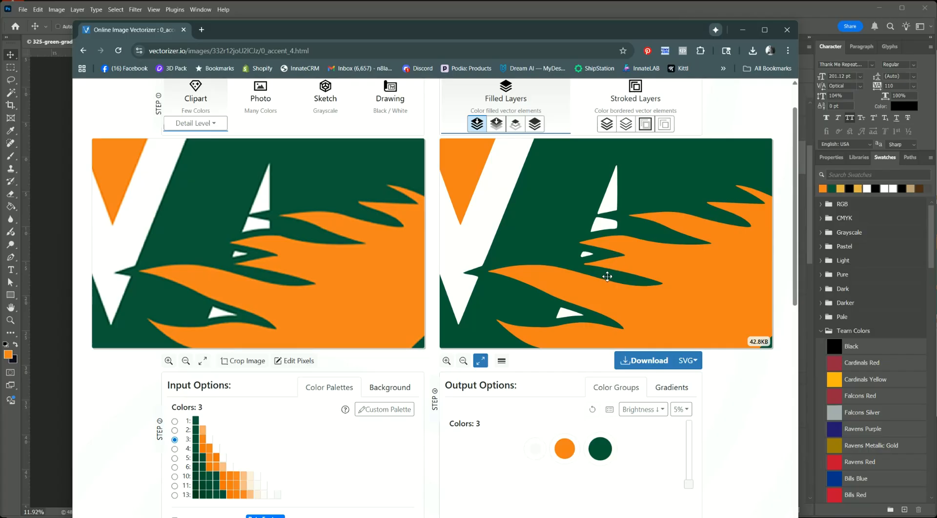
click(770, 258)
mouse_move(794, 207)
mouse_down()
mouse_move(794, 185)
mouse_move(778, 247)
mouse_move(771, 355)
mouse_move(778, 204)
mouse_up()
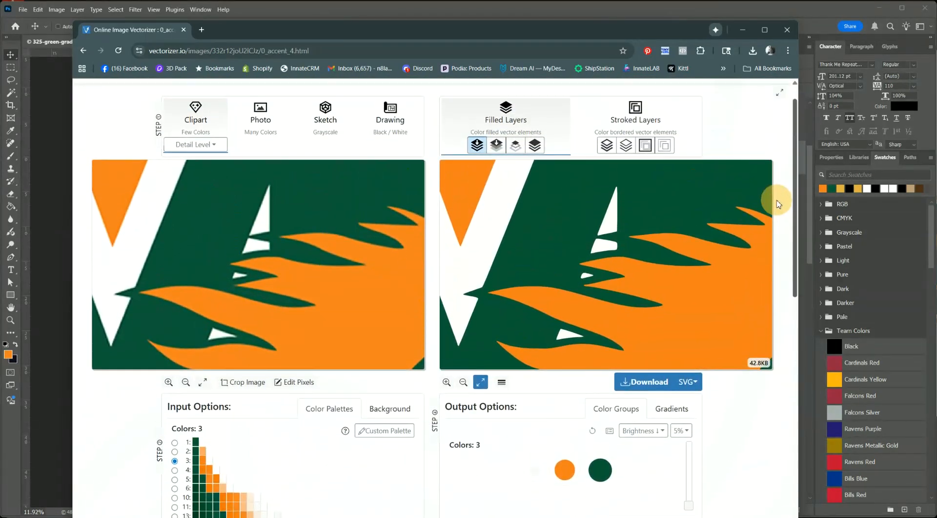
scroll(778, 204, down, 6)
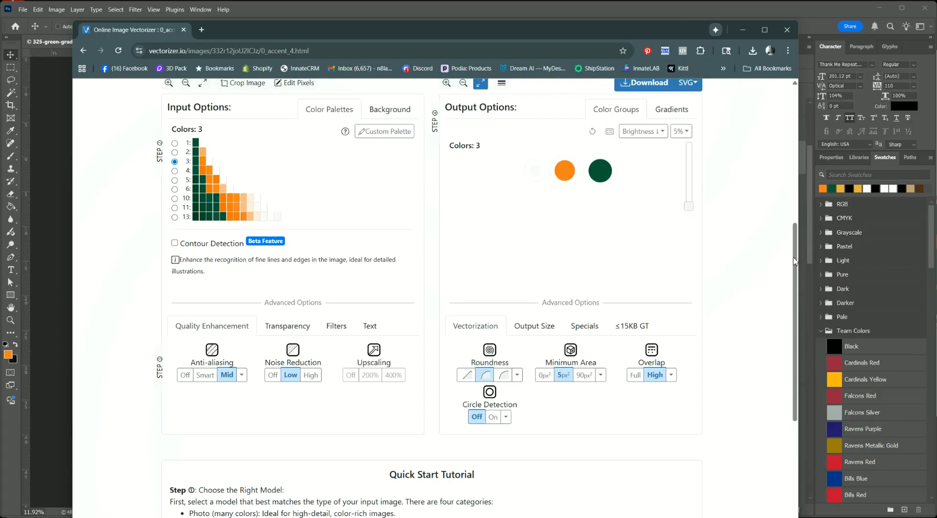
Download the vectorized logo as an SVG named "mustang logo vector" into the Sample AI folder
drag(794, 261, 795, 182)
click(649, 261)
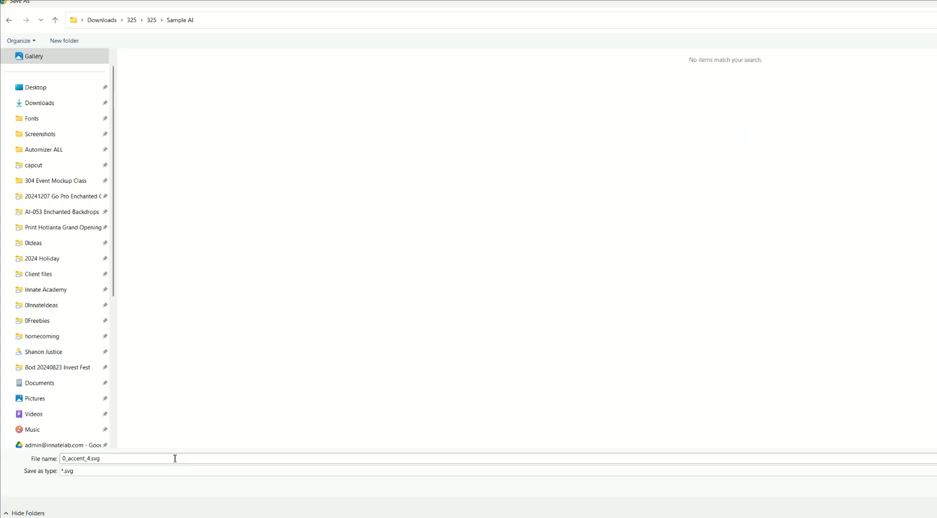
click(175, 458)
text(logo vector)
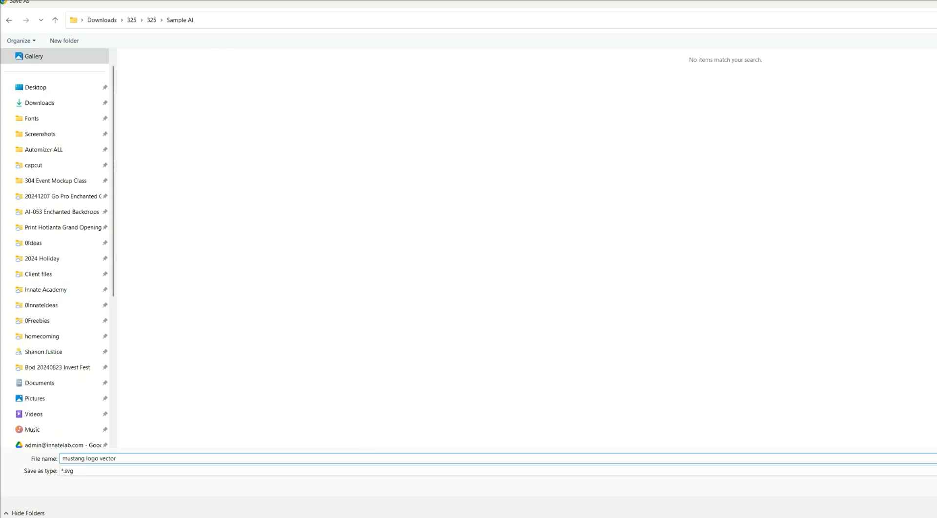
key(Return)
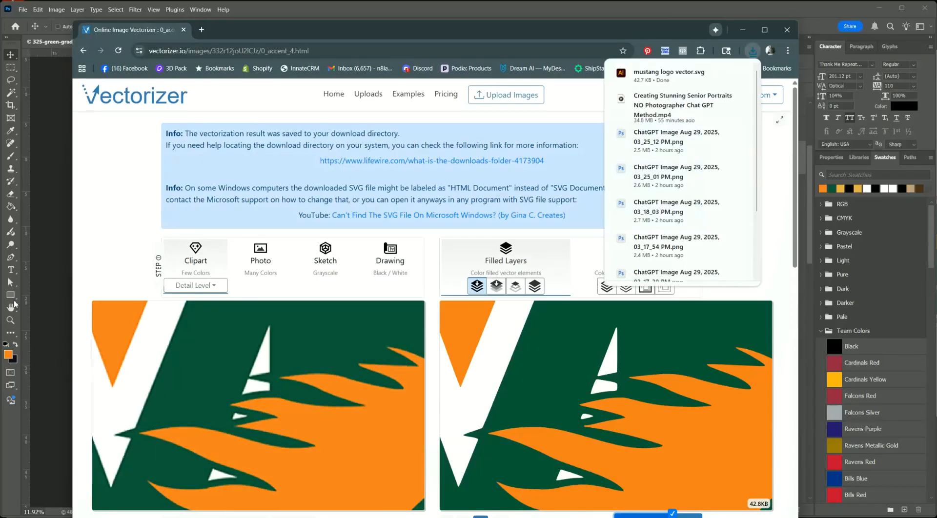
Switch back to Photoshop and open the contents of smart object layer 4, the Viking mascot panel, for editing
key(alt+Tab)
right_click(458, 211)
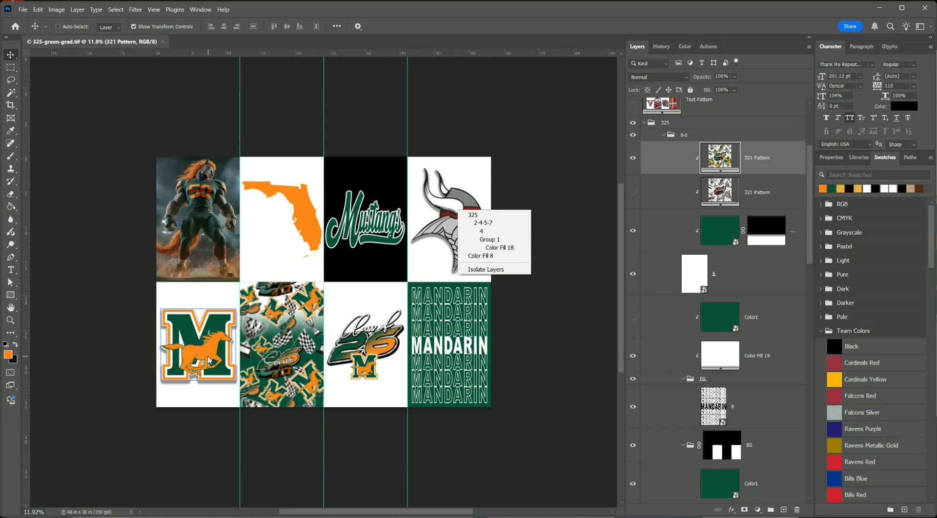
right_click(454, 194)
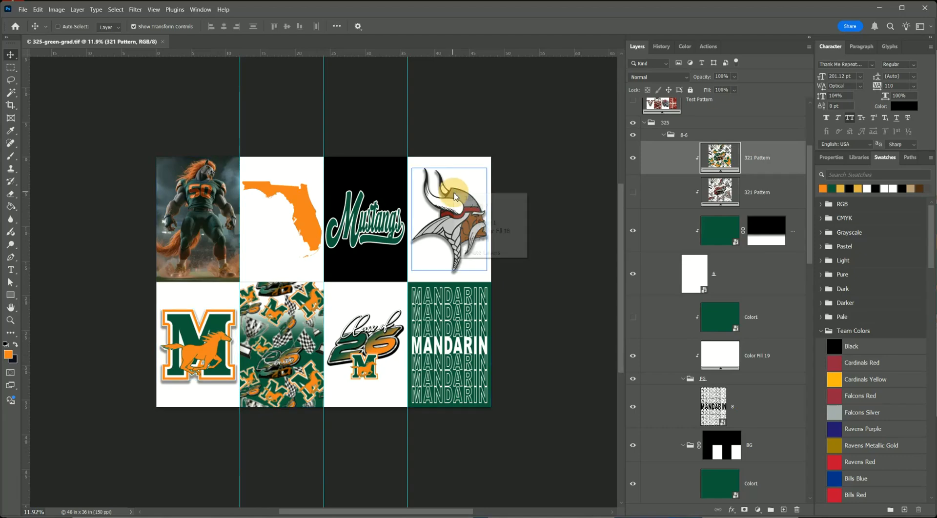
click(498, 232)
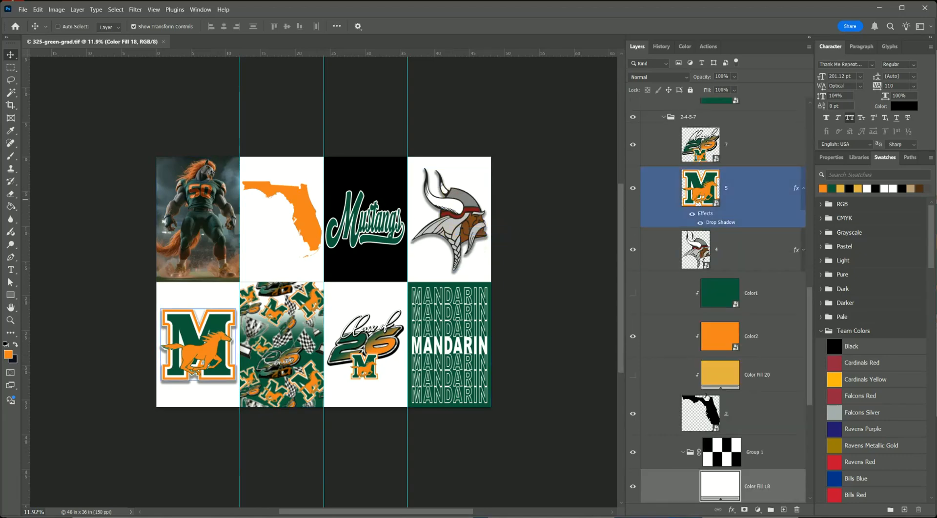
double_click(695, 249)
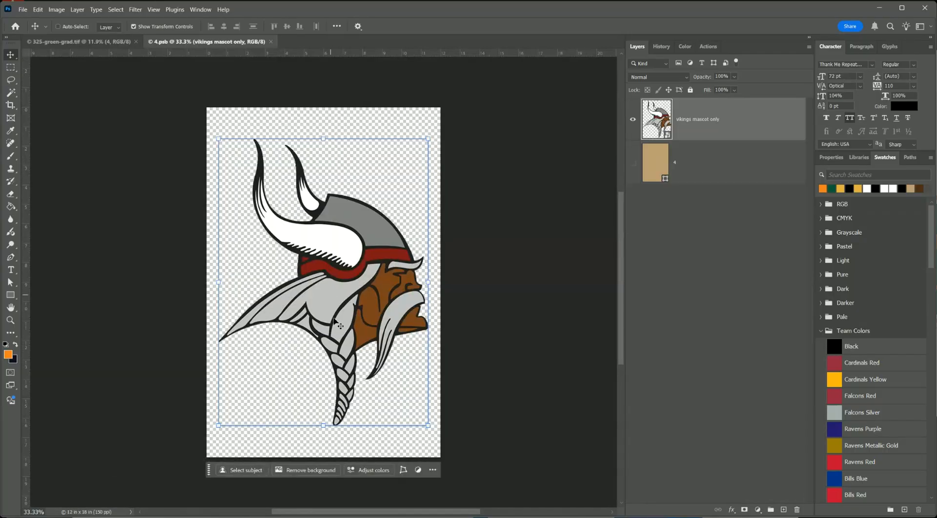
Hide the vikings mascot only layer and place the mustang logo vector SVG centred across the full canvas width
click(704, 121)
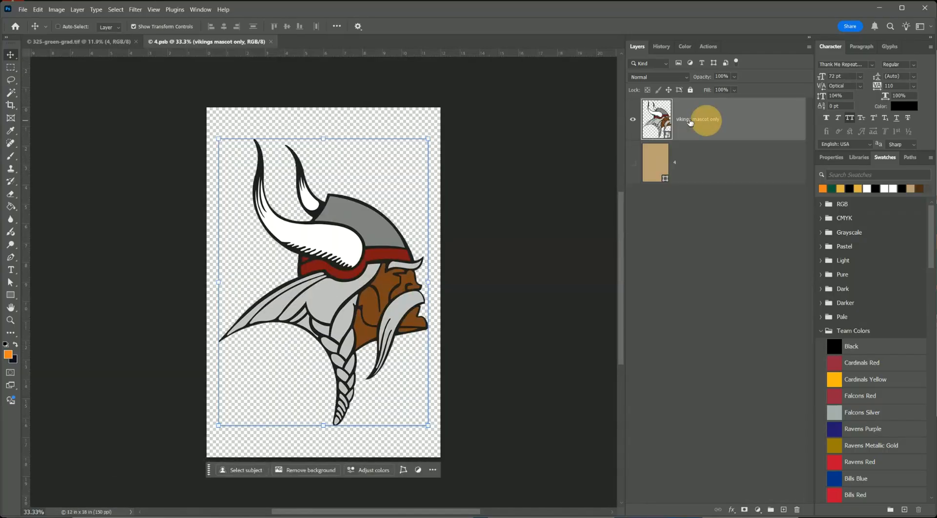
click(632, 120)
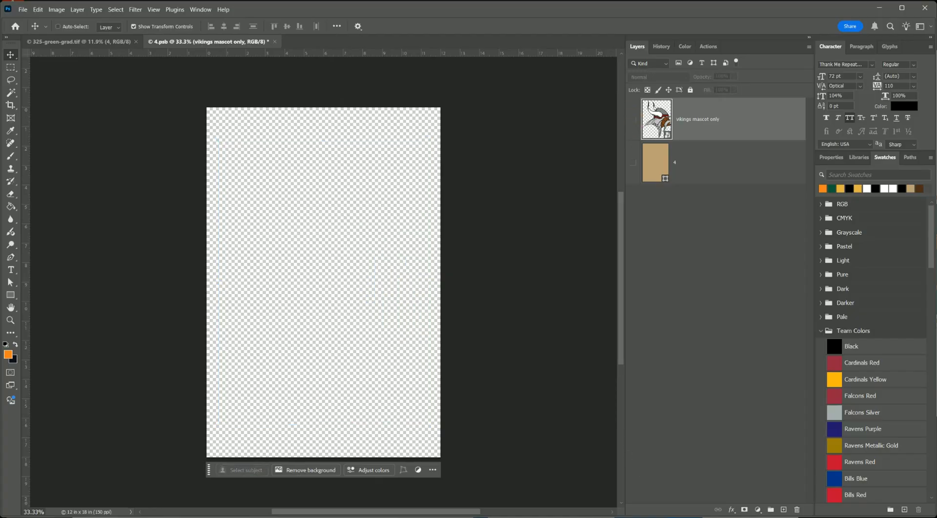
drag(560, 178, 329, 219)
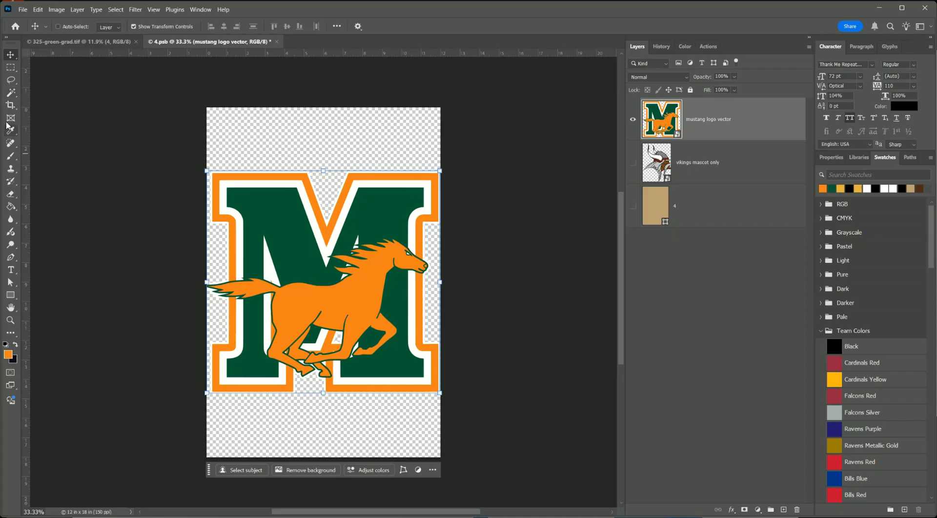
Select only the orange running horse of the mustang logo vector layer with the Magic Wand tool, with Contiguous enabled
click(11, 93)
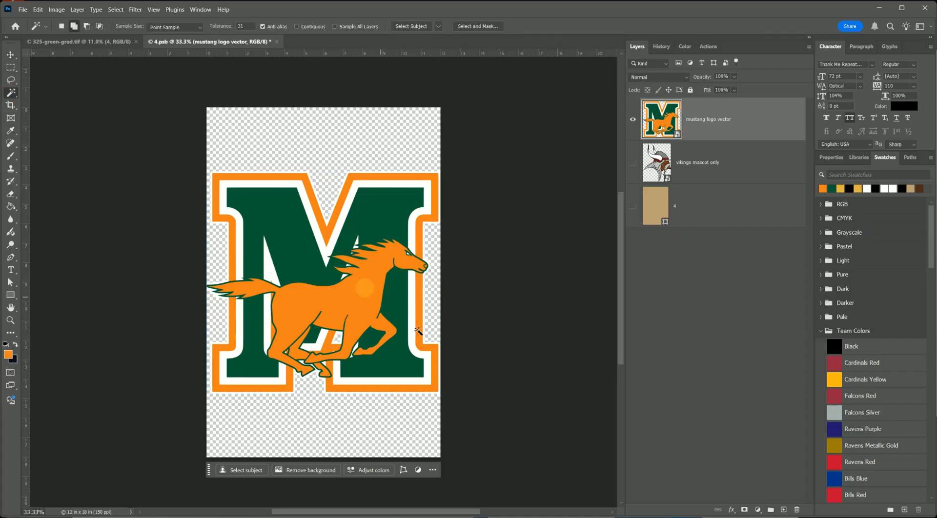
click(359, 295)
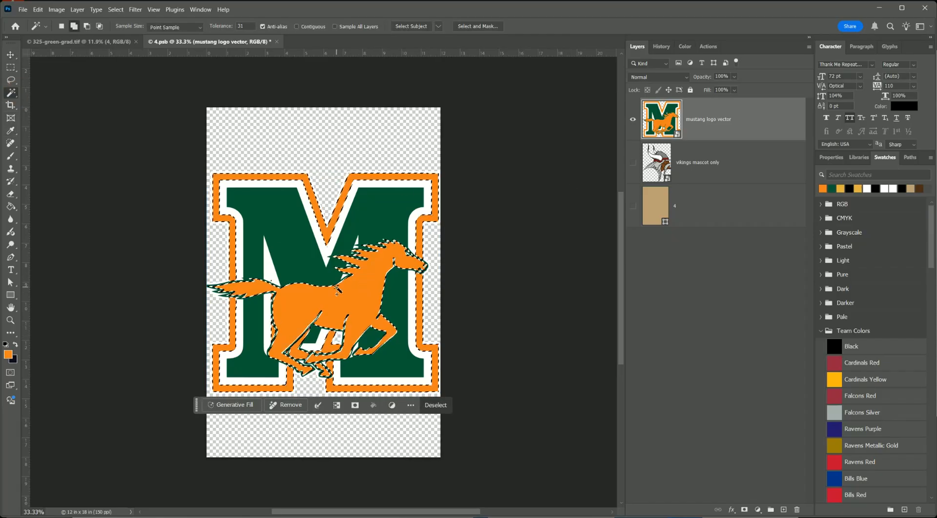
key(ctrl+d)
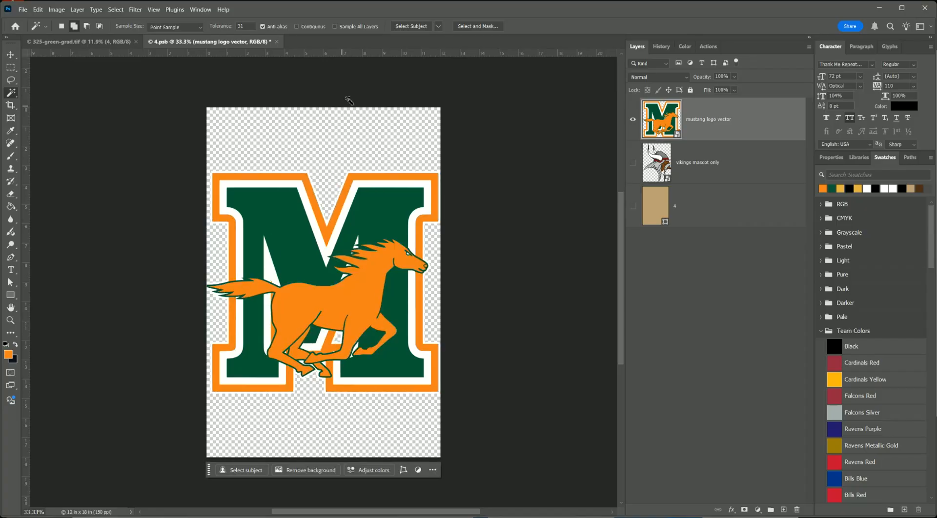
click(301, 27)
click(361, 282)
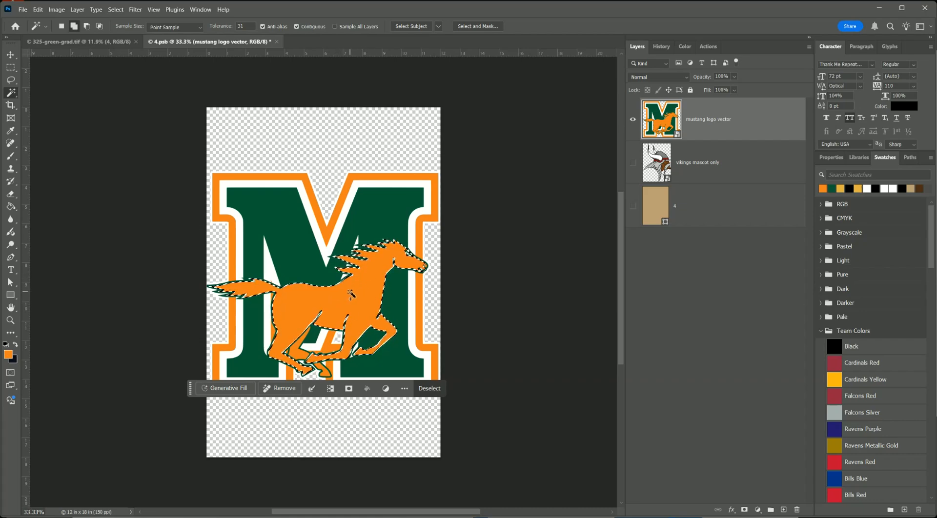
Hide the mustang logo vector layer and fill the horse selection with an orange f5821f Solid Color layer
click(633, 122)
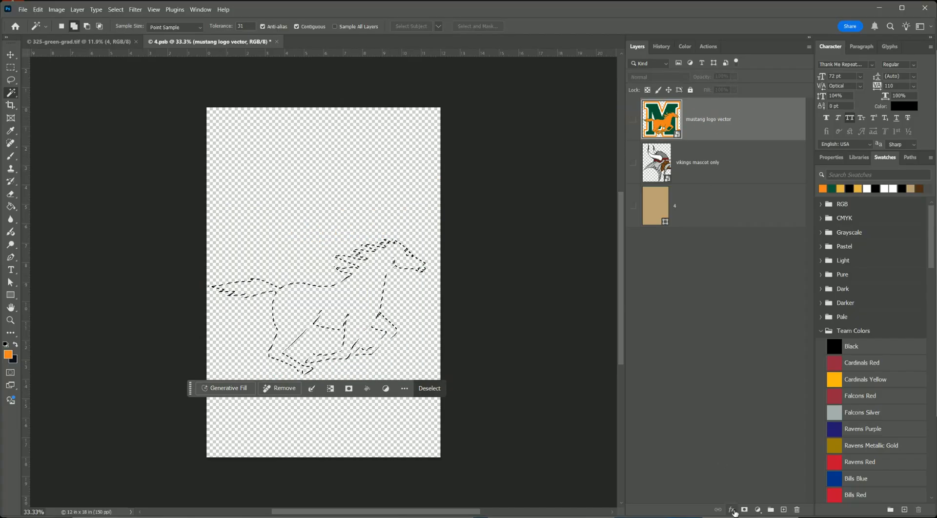
click(758, 510)
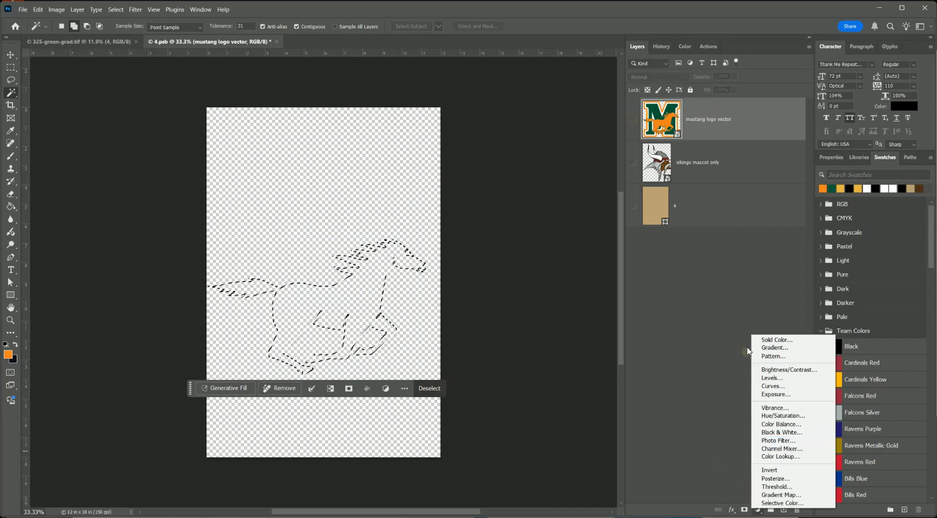
click(776, 340)
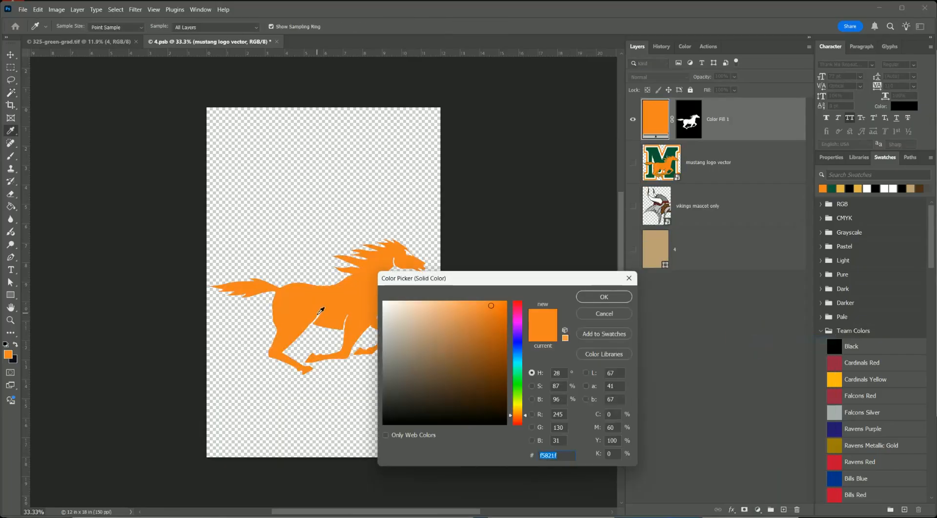
click(603, 296)
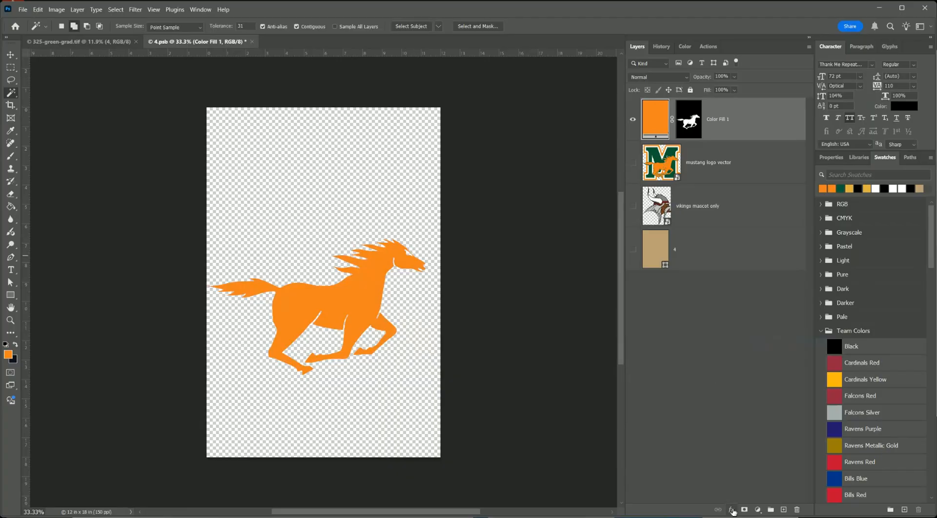
Add an 18 px outside stroke in team green 0d5939 to the orange horse fill layer
click(731, 510)
click(738, 436)
click(612, 236)
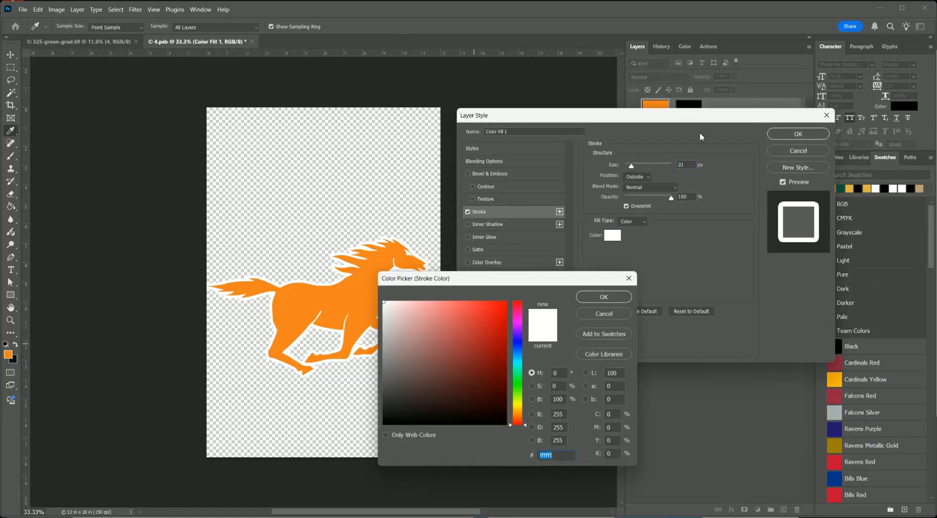
click(842, 188)
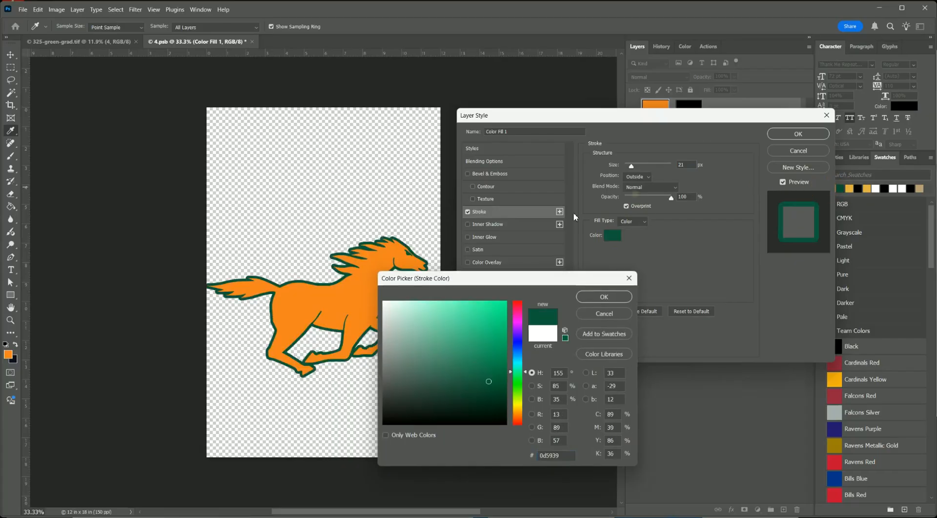
click(593, 298)
key(Down)
key(Down)
key(Down)
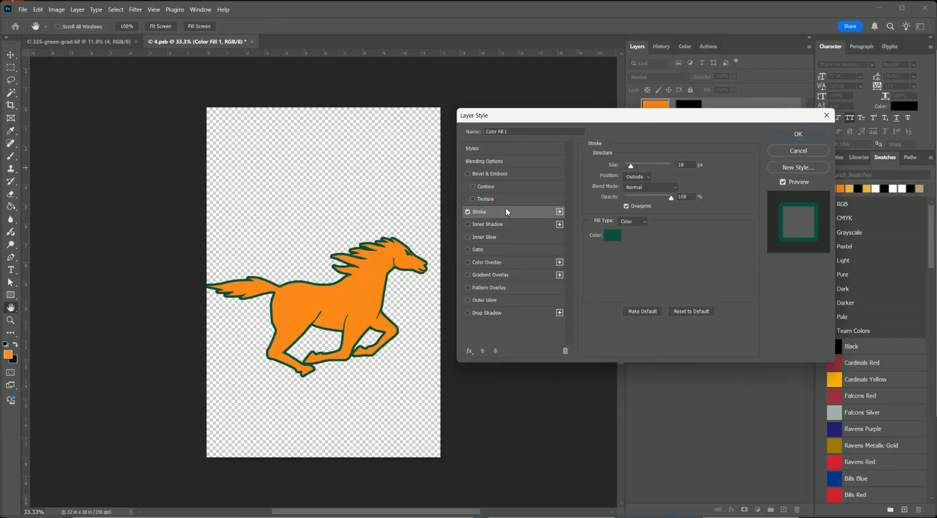
Add a second, white 43 px outside stroke behind the green one, and enable a drop shadow on the horse
click(559, 212)
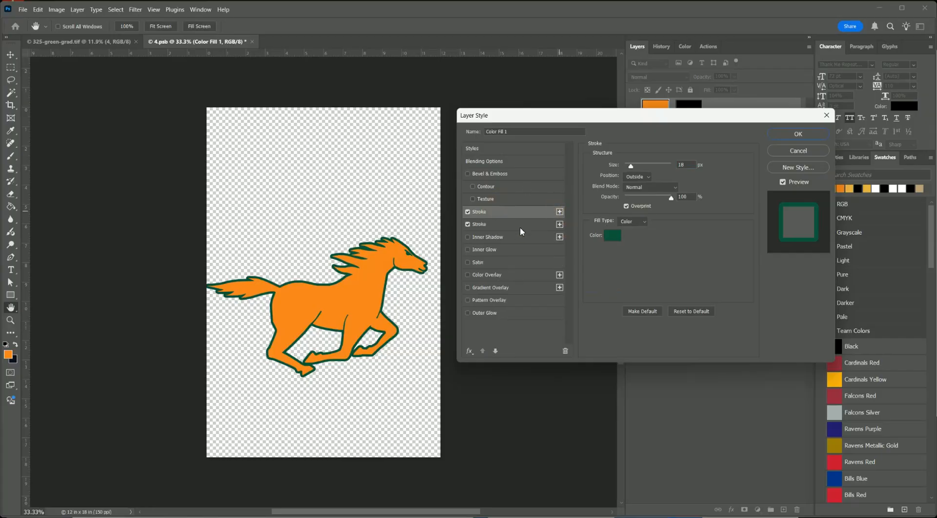
click(519, 226)
click(610, 236)
drag(443, 326, 309, 293)
drag(309, 293, 274, 286)
click(604, 297)
drag(631, 166, 637, 172)
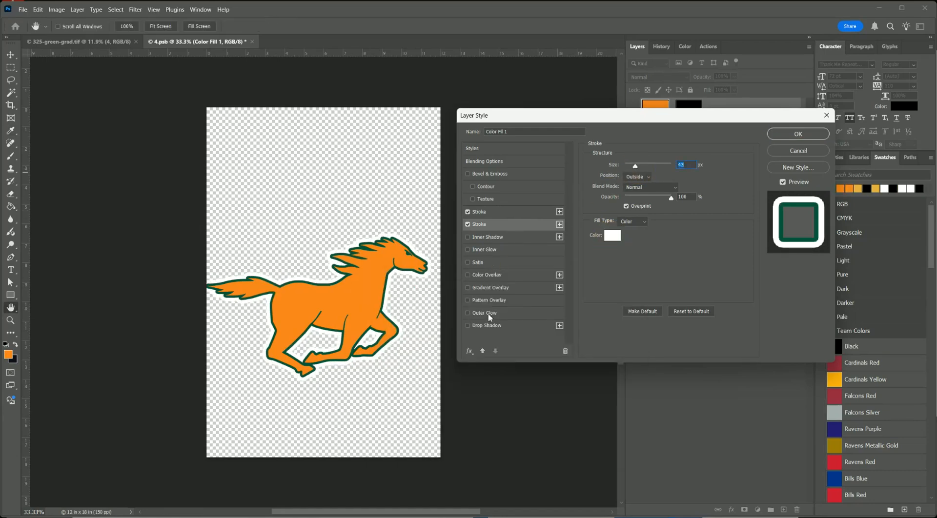
click(470, 325)
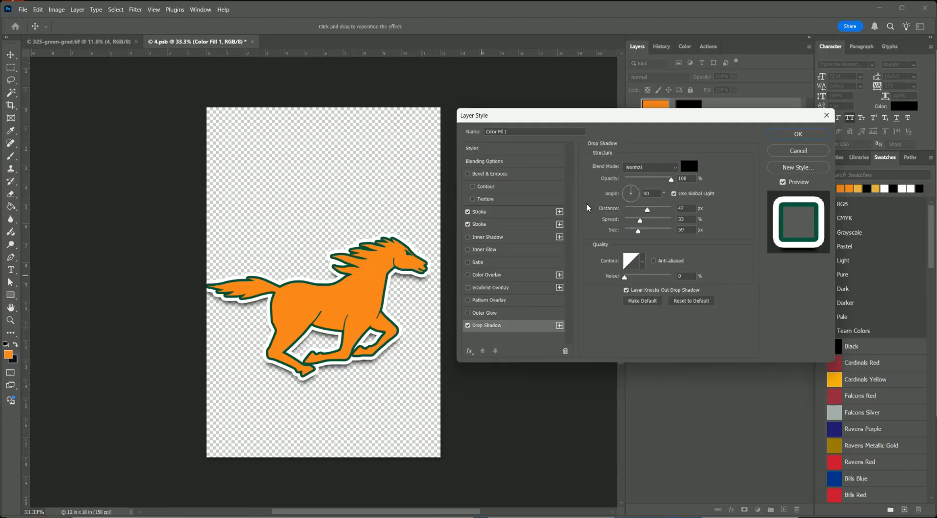
click(788, 137)
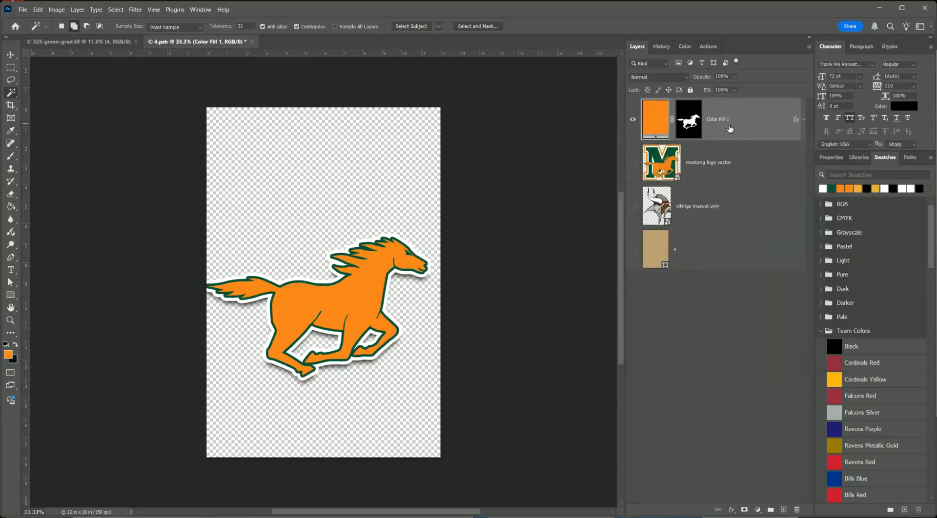
Scale the horse fill layer proportionally to 94.75% so its tail clears the canvas edge
click(11, 54)
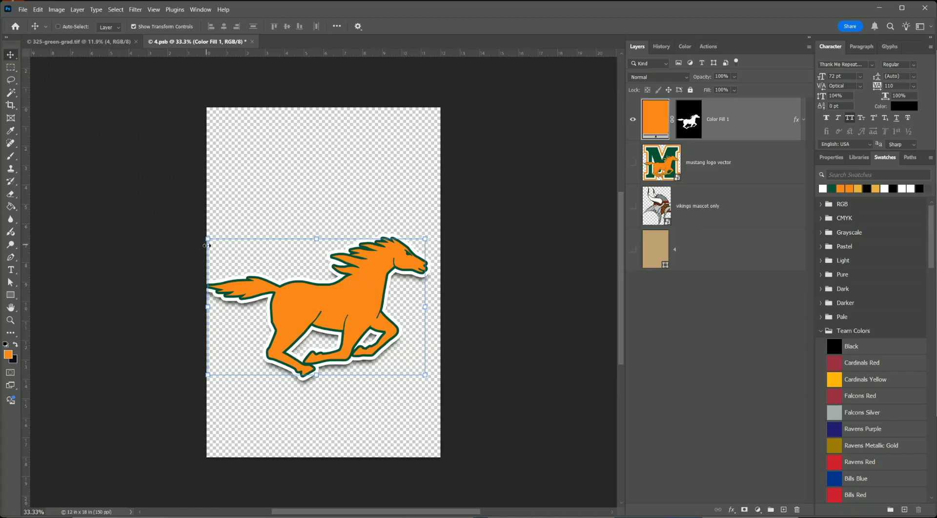
drag(209, 239, 223, 243)
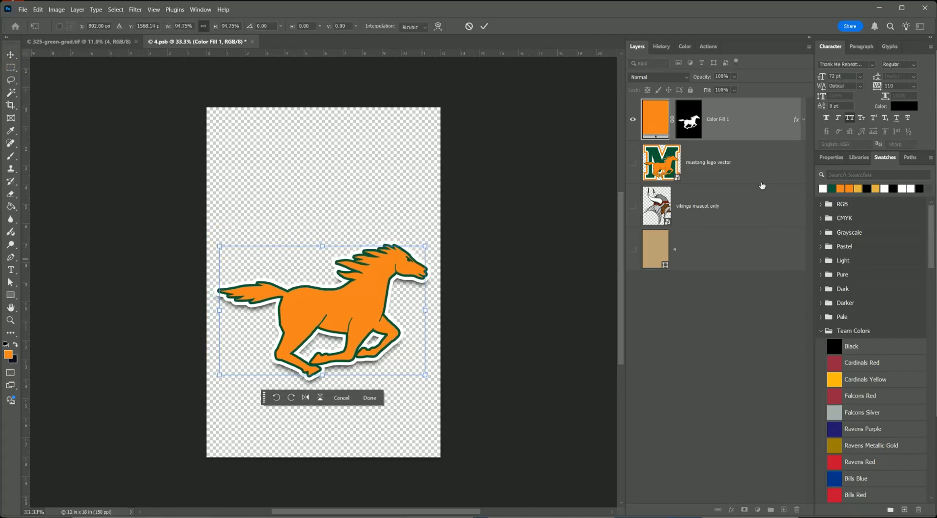
click(742, 152)
click(742, 128)
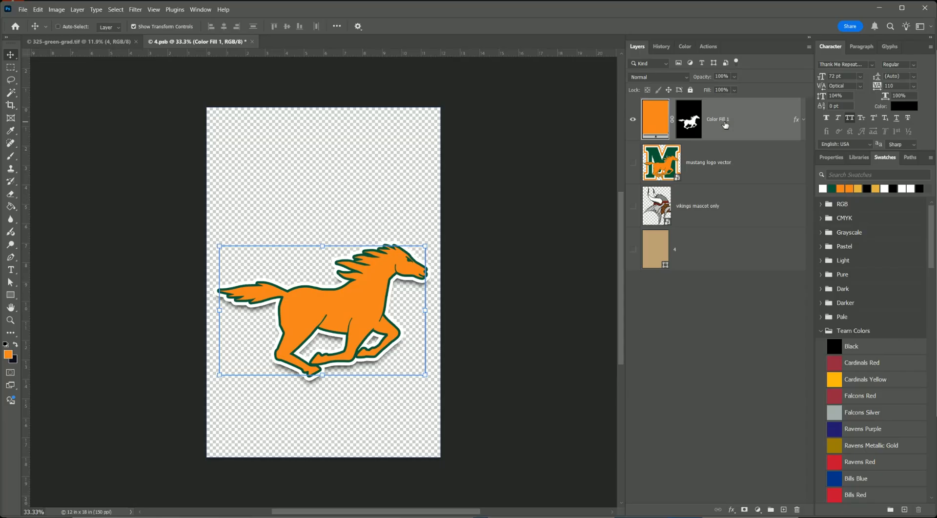
Centre the horse horizontally and vertically on the whole canvas, and save and close the smart object contents
key(ctrl+a)
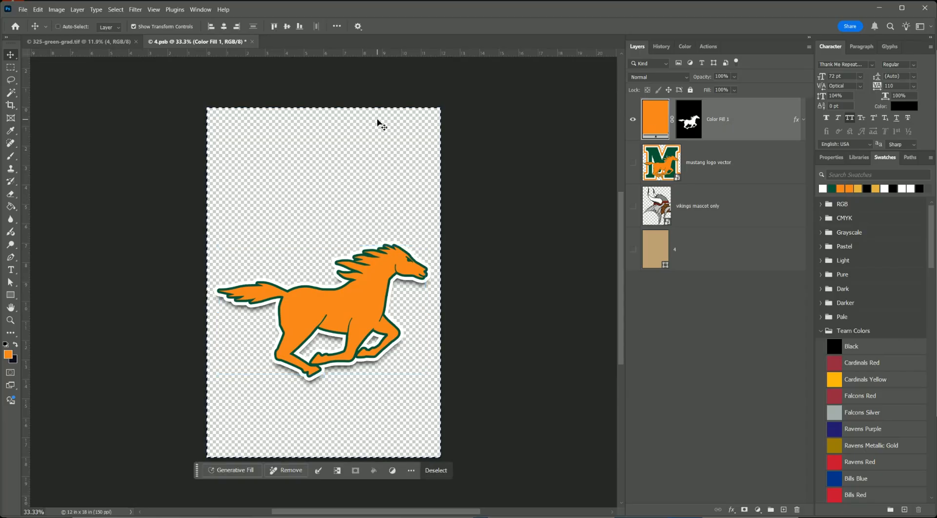
click(224, 26)
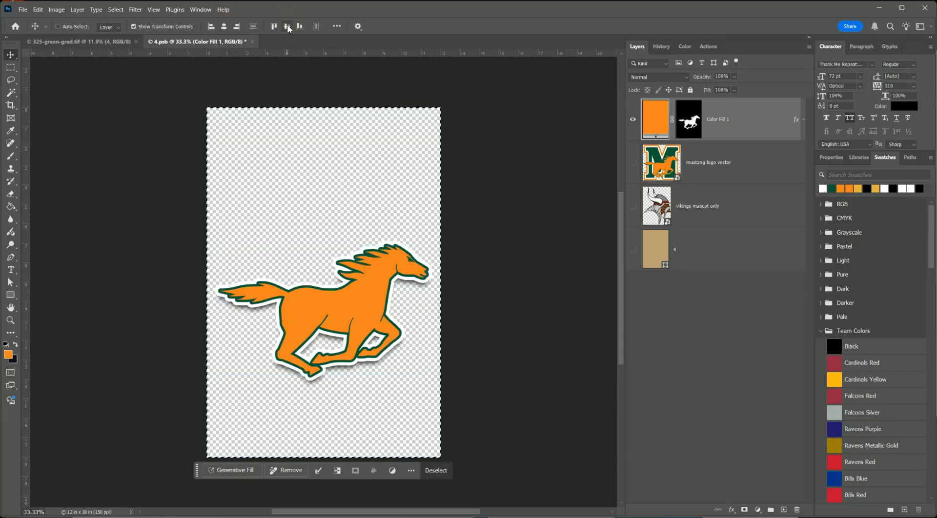
click(287, 27)
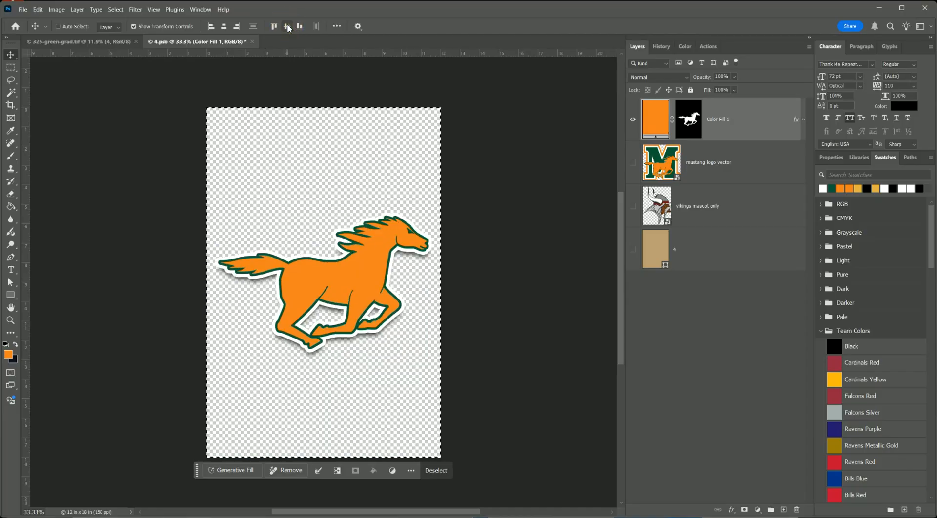
key(ctrl+s)
key(ctrl+w)
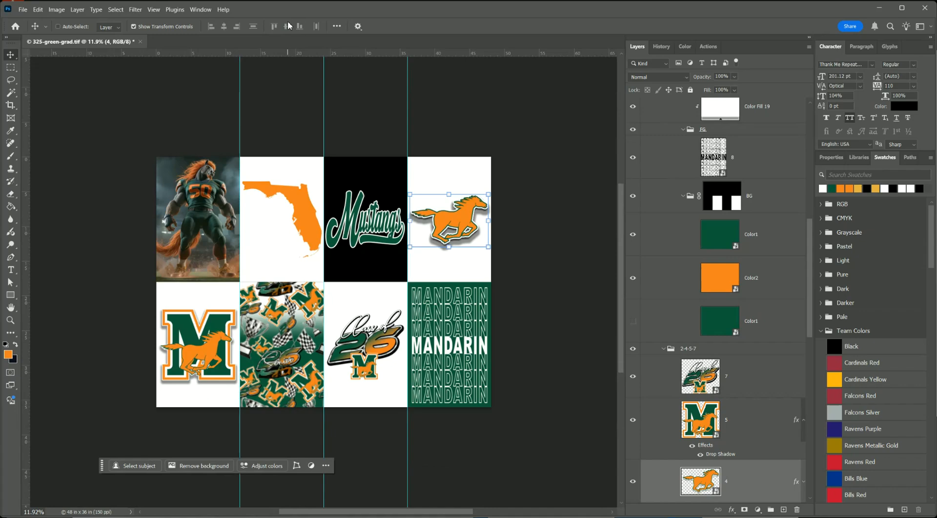
click(774, 201)
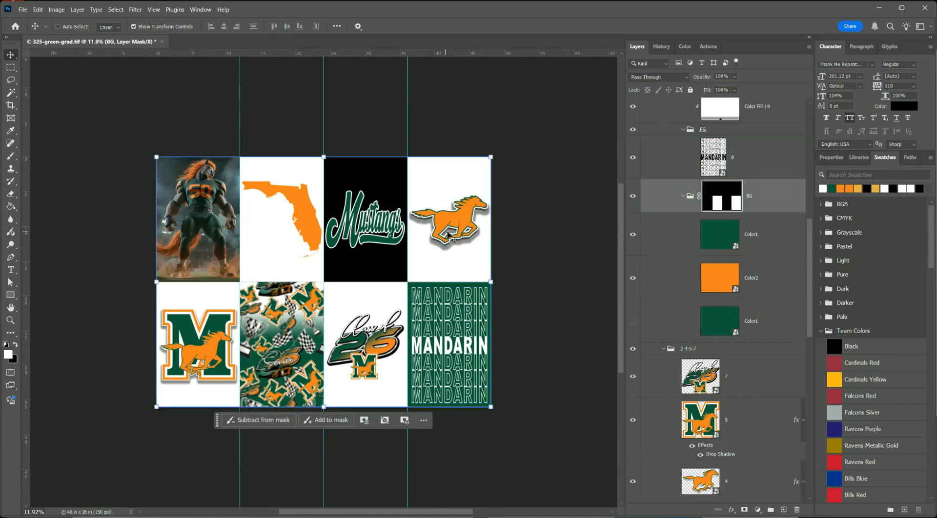
ctrl+click(468, 229)
right_click(467, 228)
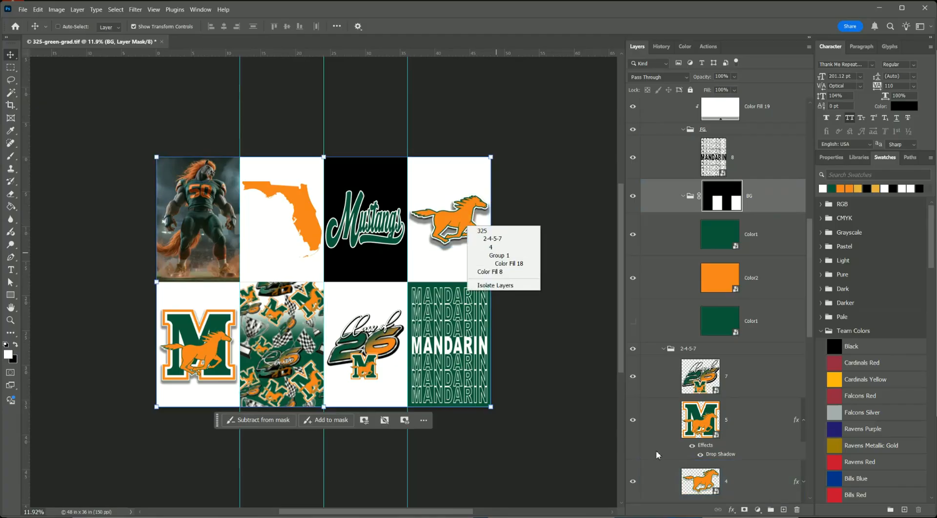
Reopen smart object layer 4, turn off the horse fill layer's inner drop shadow, and save and close the contents
click(694, 481)
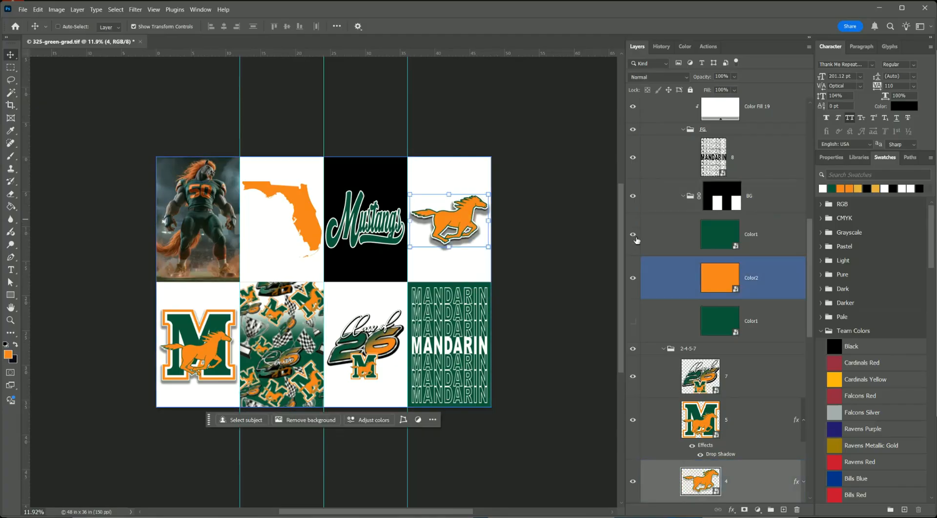
double_click(699, 482)
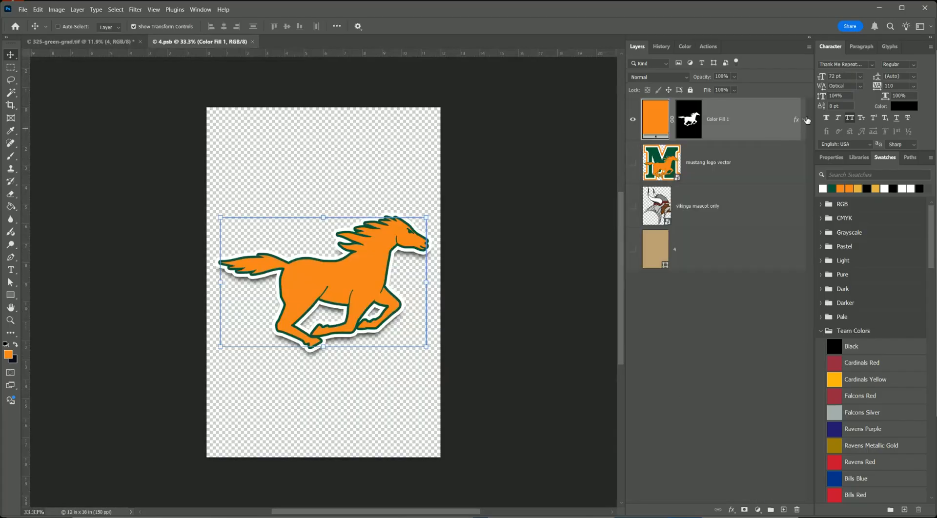
click(804, 119)
click(662, 174)
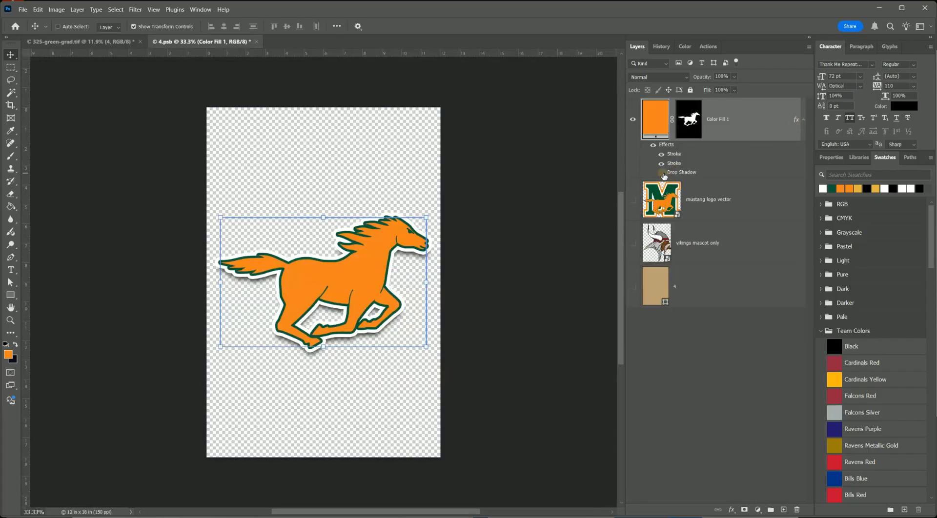
key(ctrl+s)
key(ctrl+w)
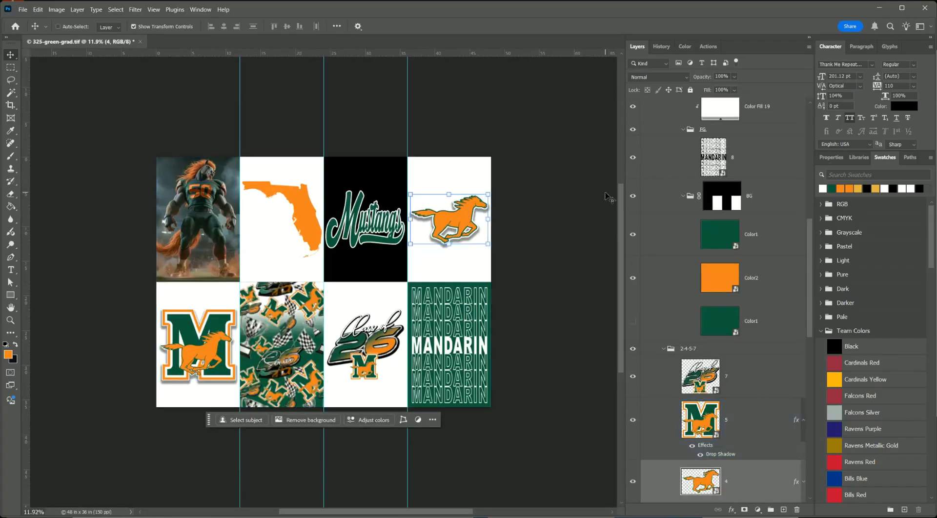
Select the BG group and move the contextual task bar further below the artwork
click(752, 205)
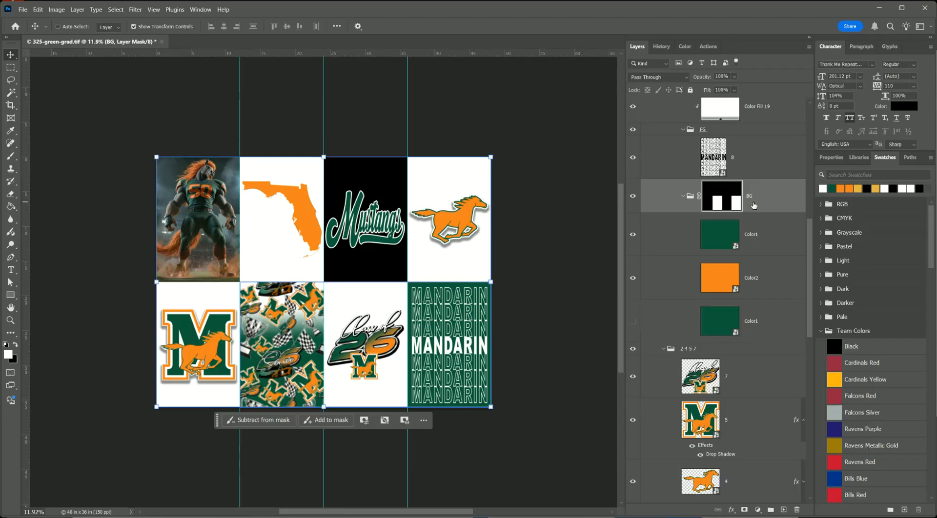
click(218, 420)
drag(217, 426, 215, 479)
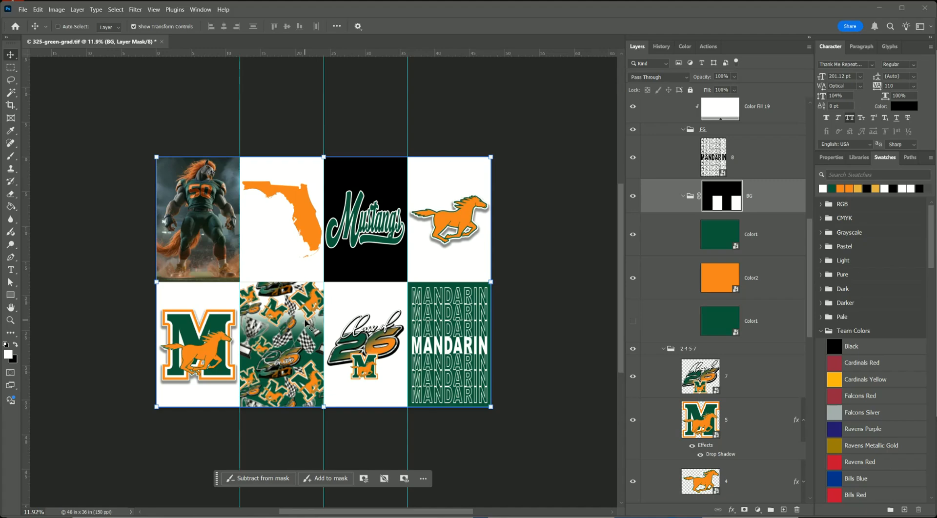
Define the finished eight-panel design as a pattern named 325-green-grad.tif
click(770, 205)
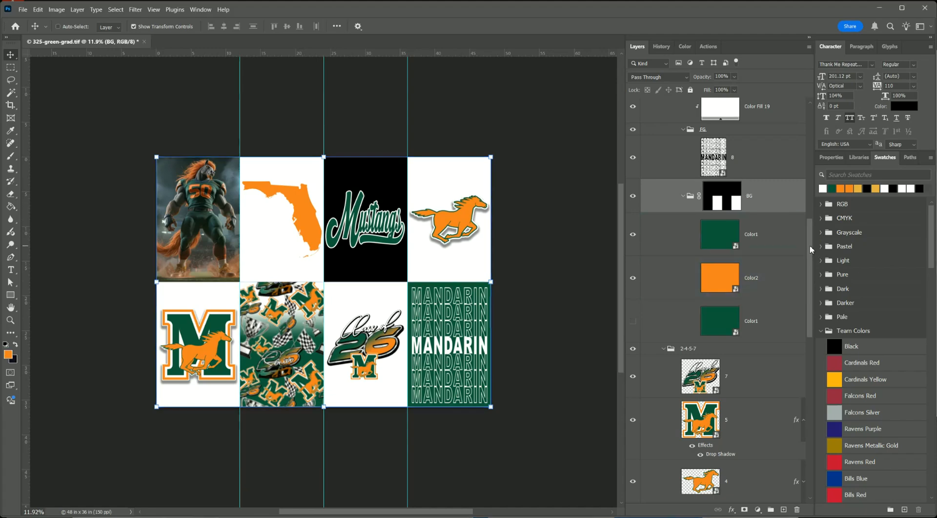
drag(811, 250, 812, 121)
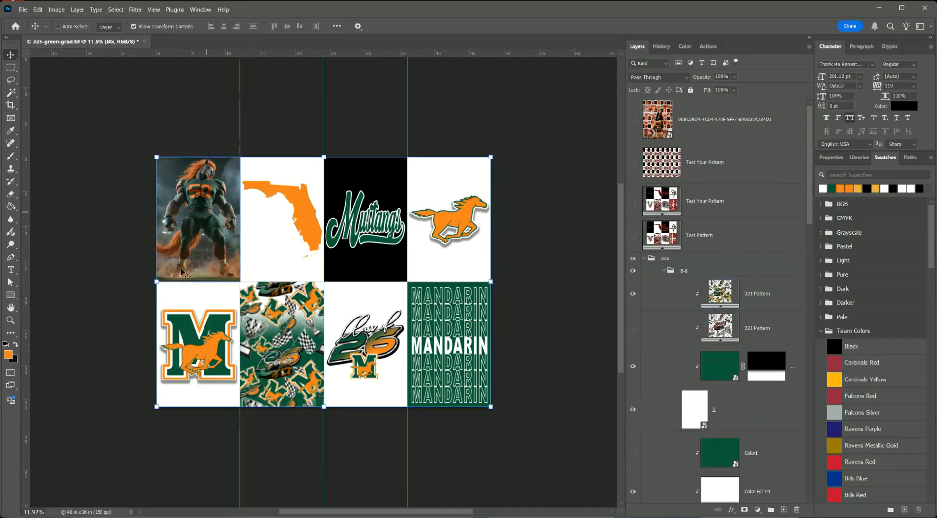
click(38, 9)
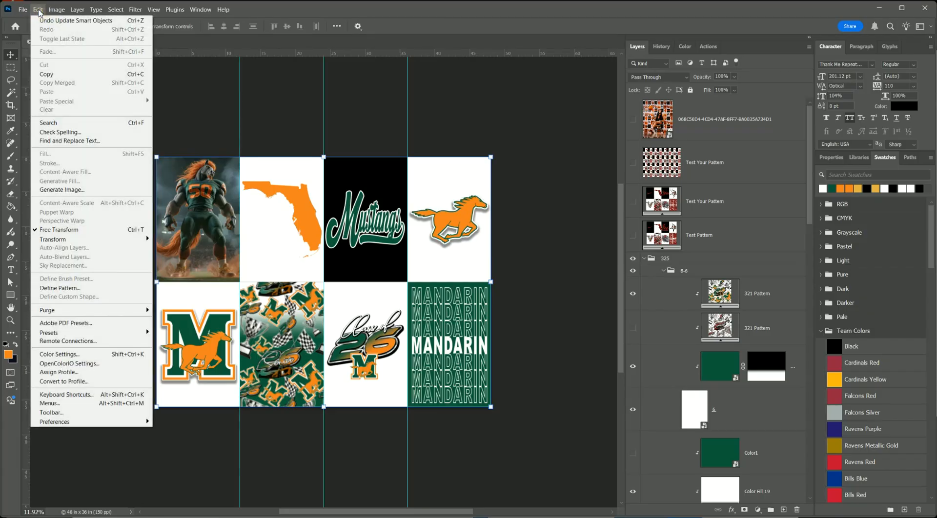
click(101, 288)
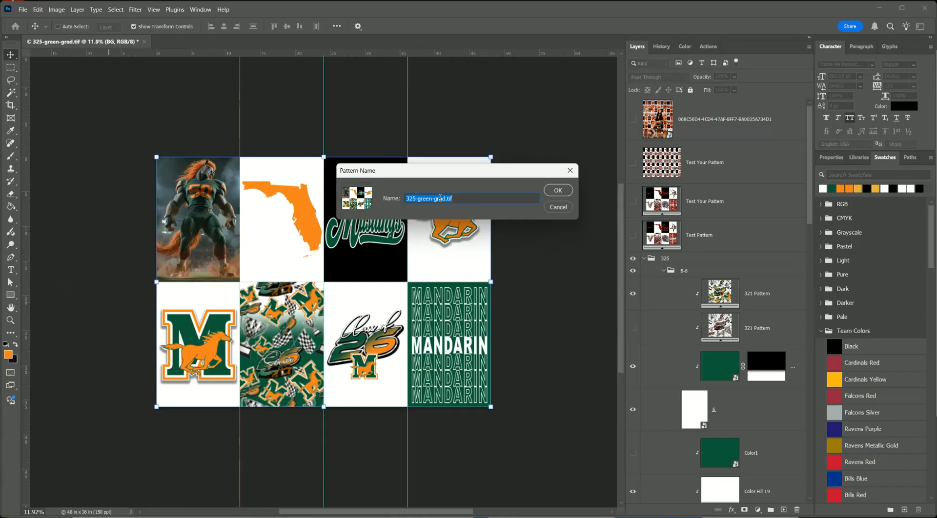
click(557, 190)
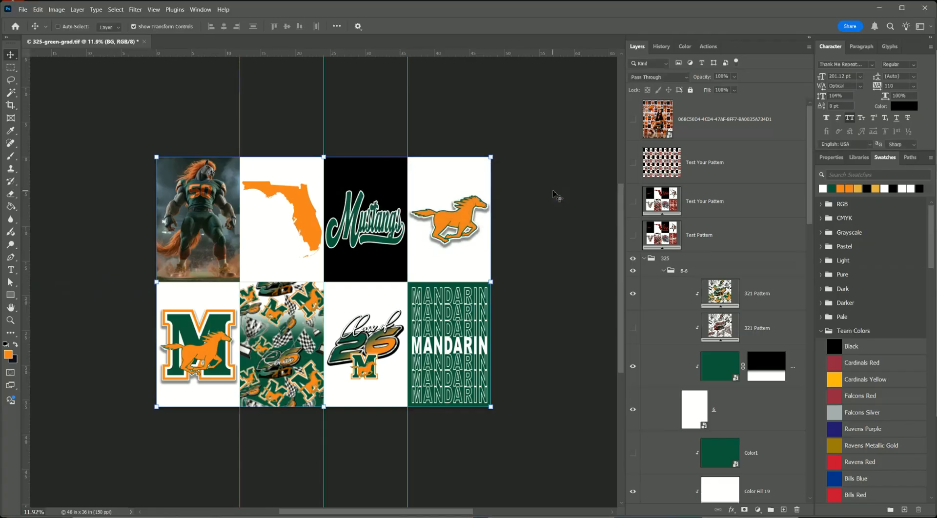
Collapse the 325 group and add a pattern fill layer above it using the newly defined eight-panel Mustangs pattern
click(643, 258)
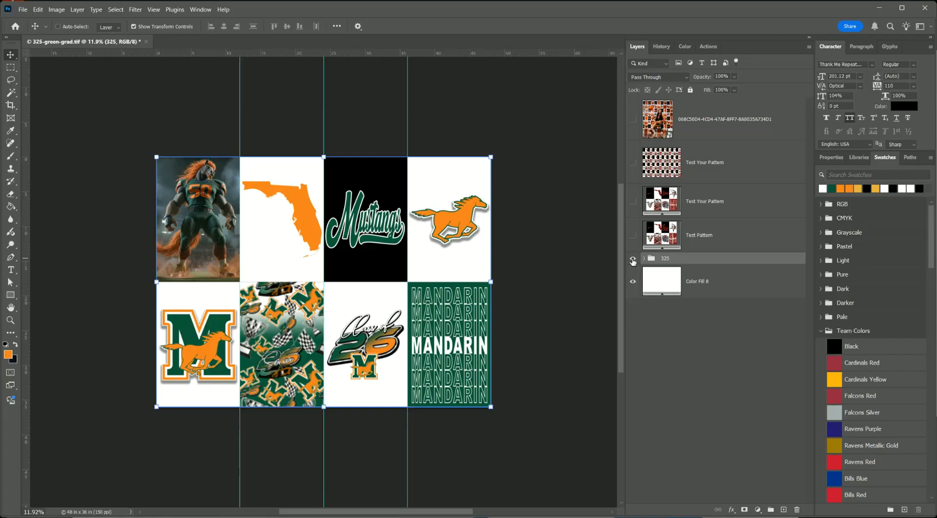
click(758, 509)
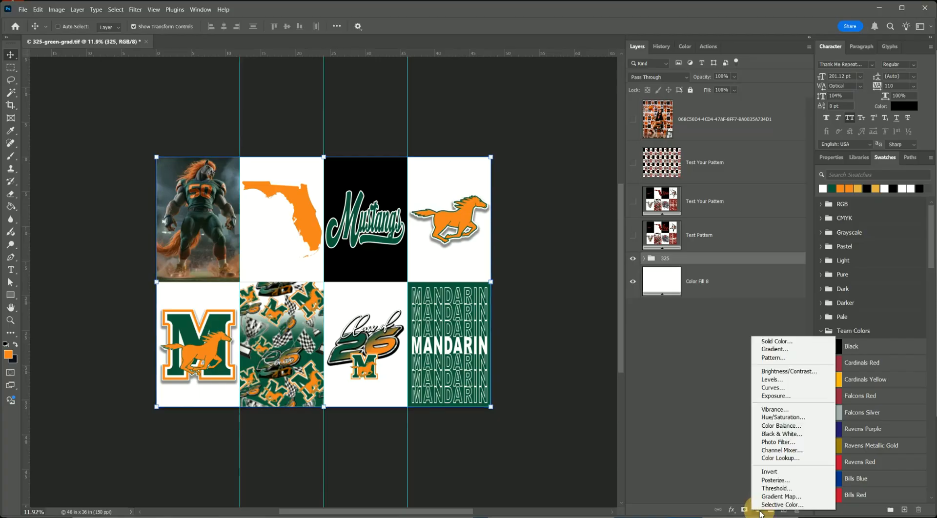
click(773, 358)
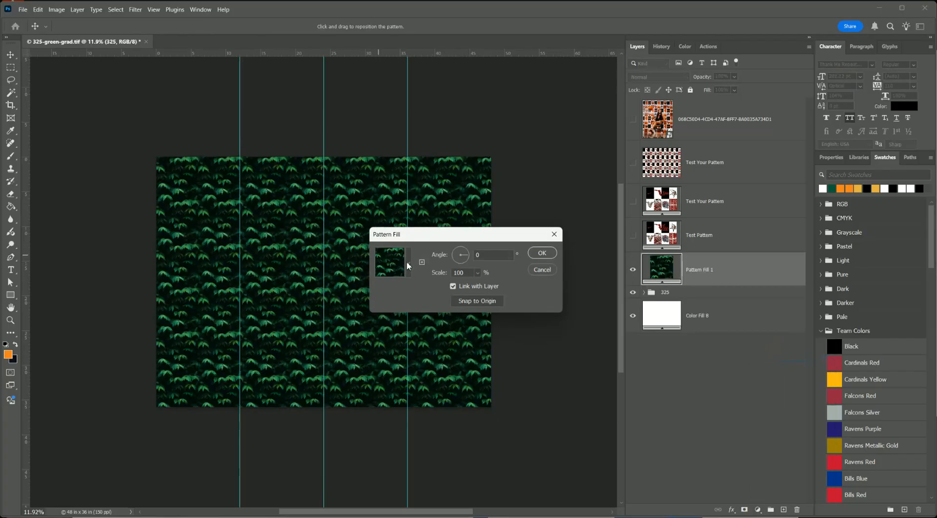
click(409, 263)
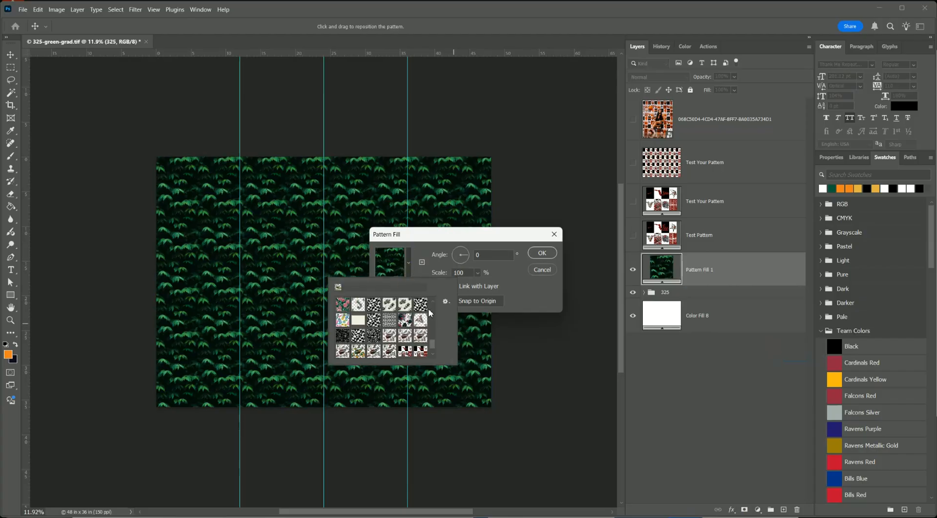
click(433, 347)
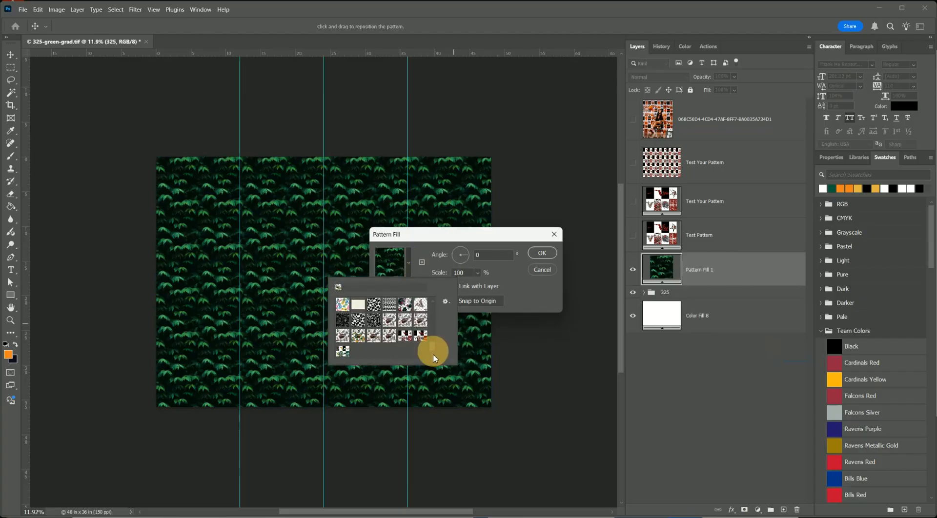
click(343, 352)
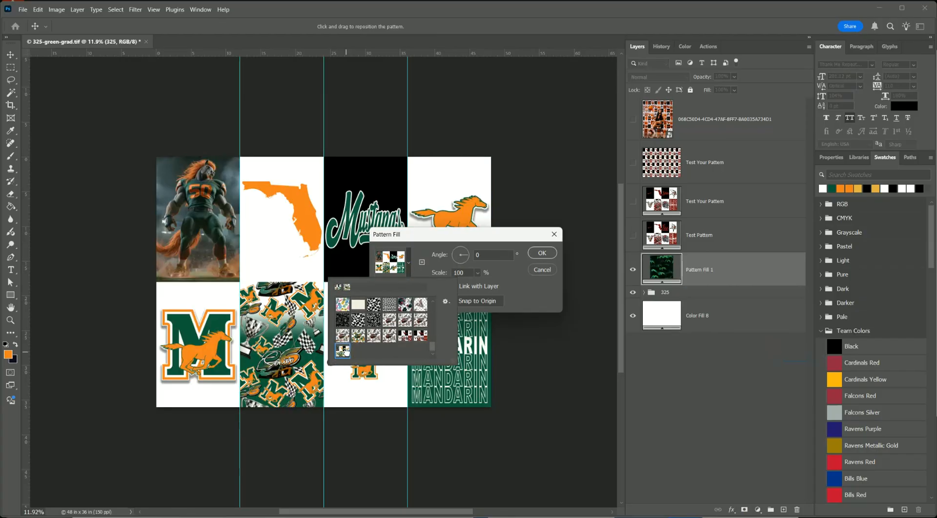
Try the pattern fill at 50% and 25% scale, and apply it at 50%
click(471, 268)
click(430, 272)
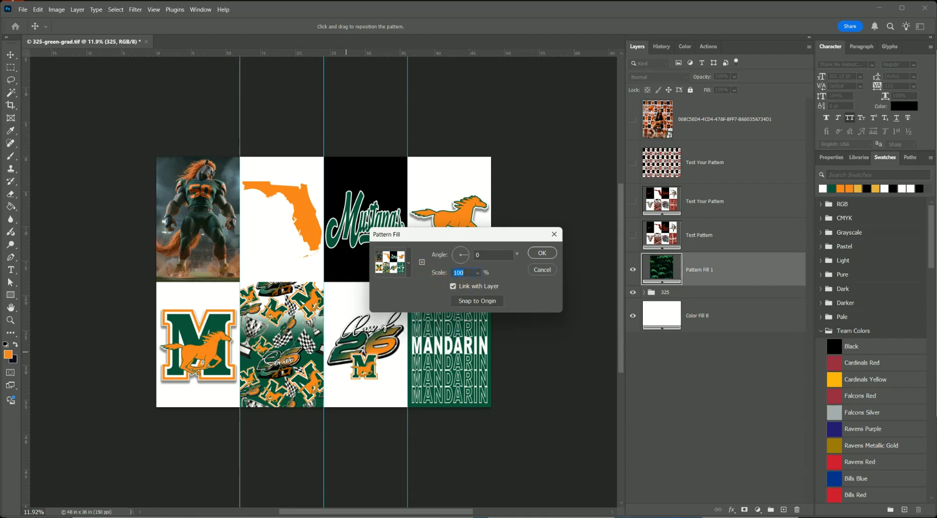
text(50)
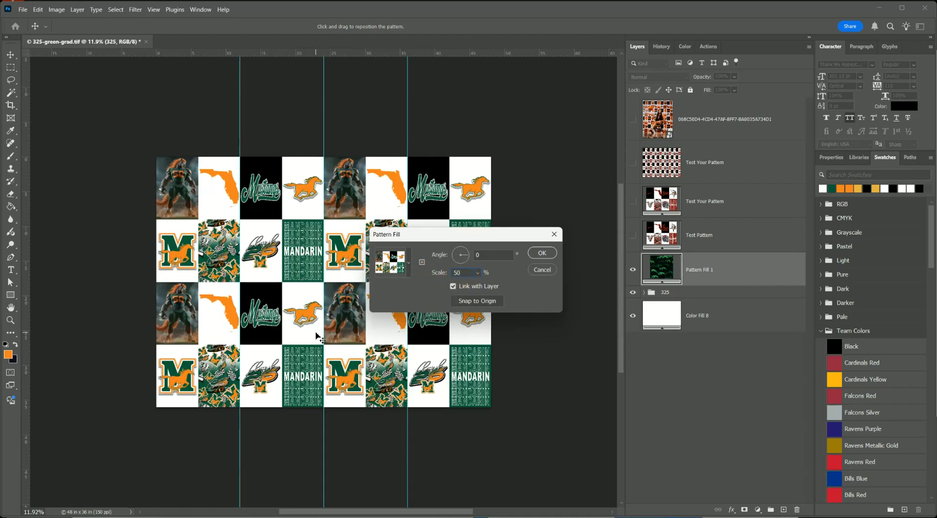
click(445, 271)
text(25)
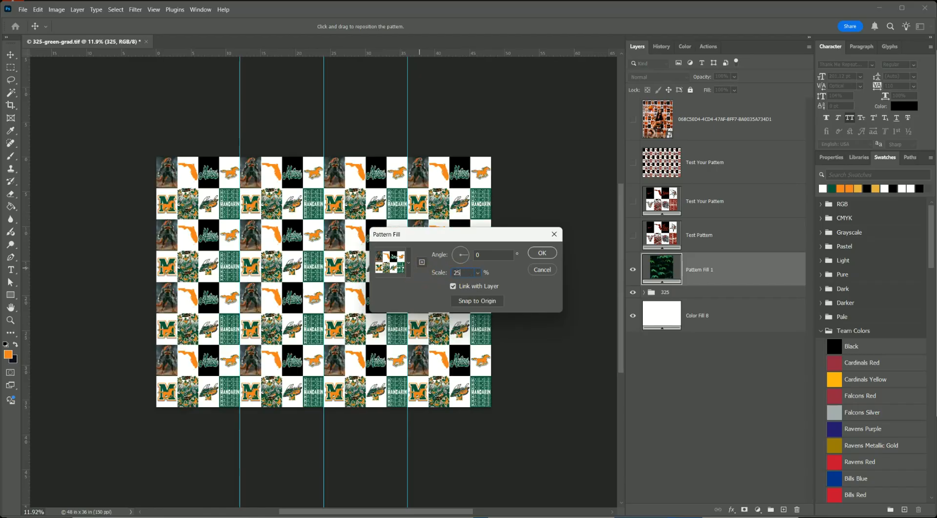
click(436, 273)
text(1)
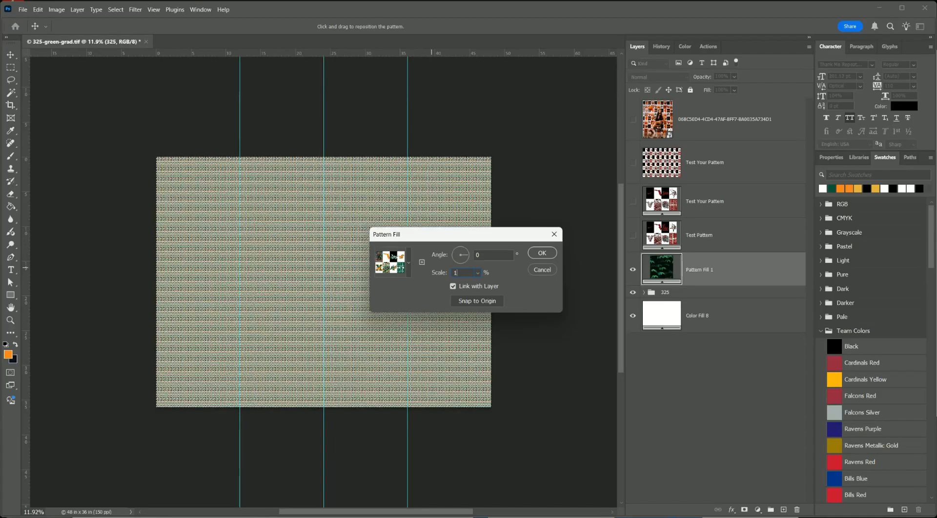
text(50)
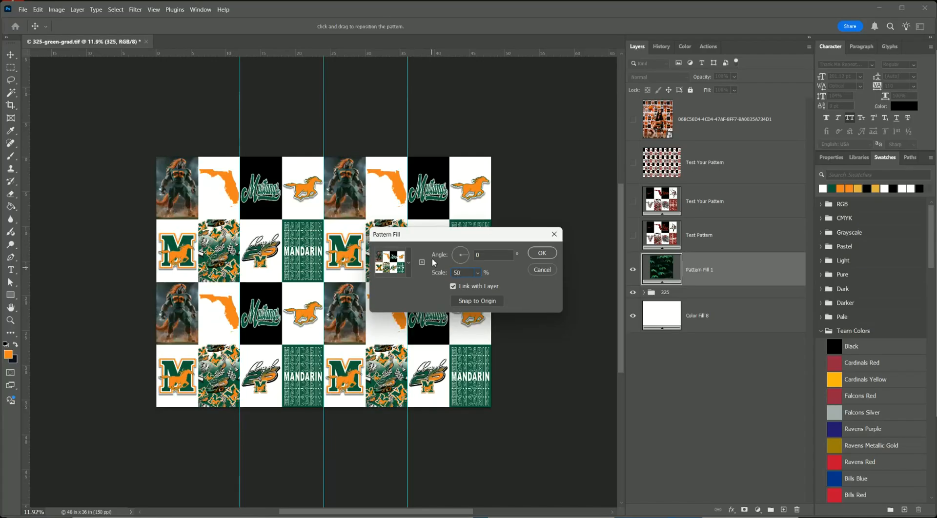
click(545, 256)
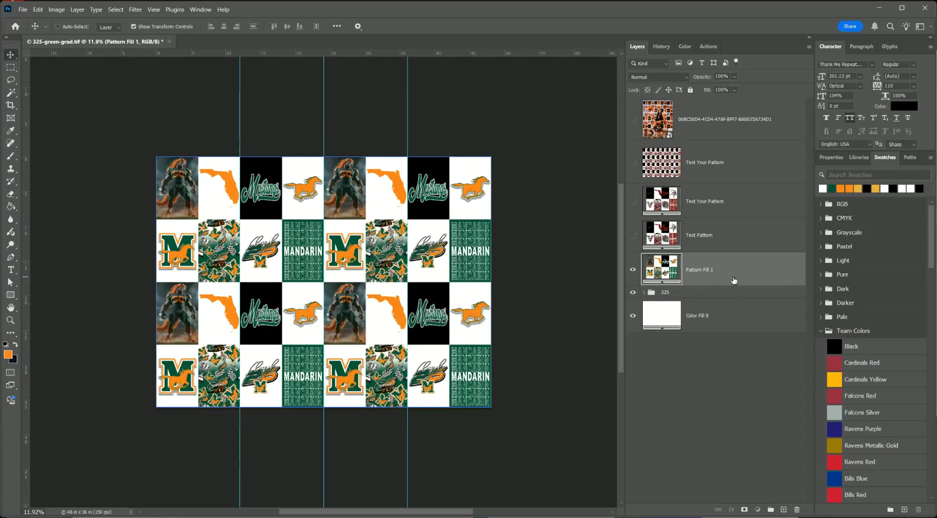
Compare the pattern fill with the 325 group by toggling their visibility, leave only the pattern fill hidden, and save the document
click(633, 269)
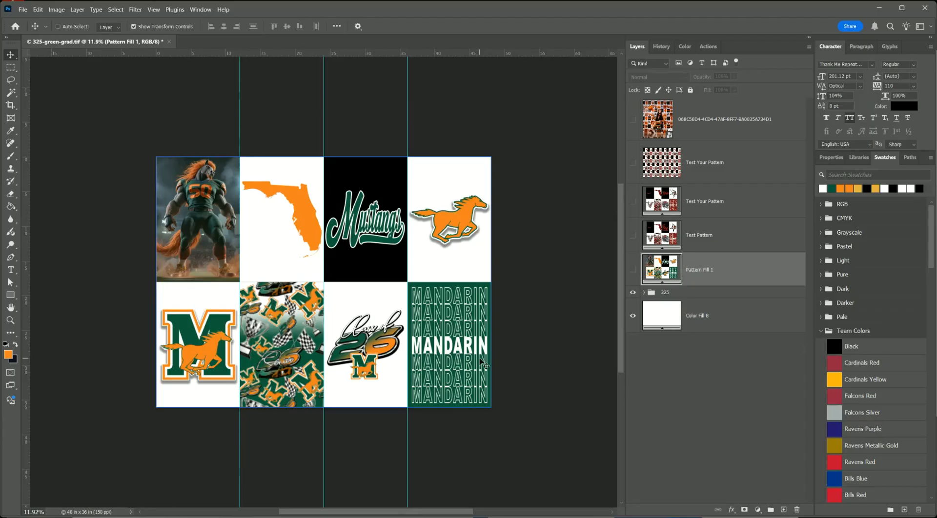
click(632, 292)
click(633, 269)
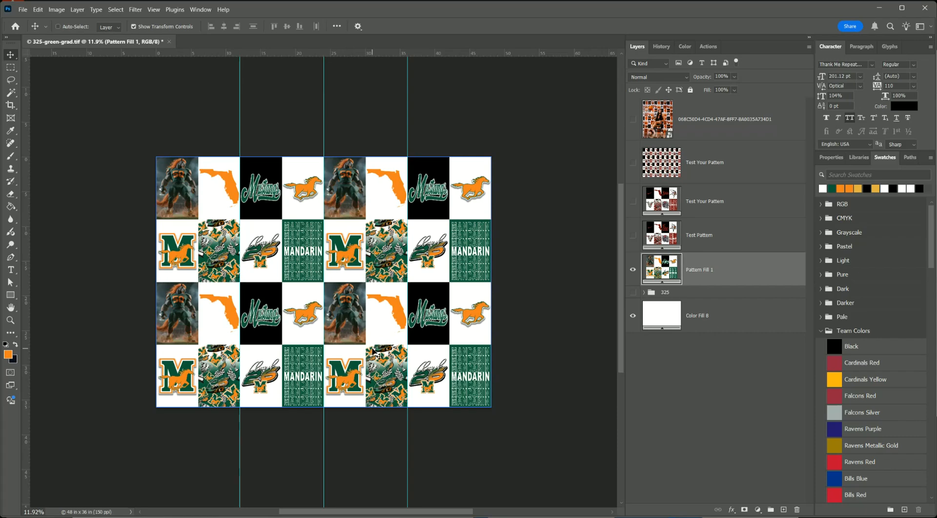
click(696, 272)
key(ctrl+s)
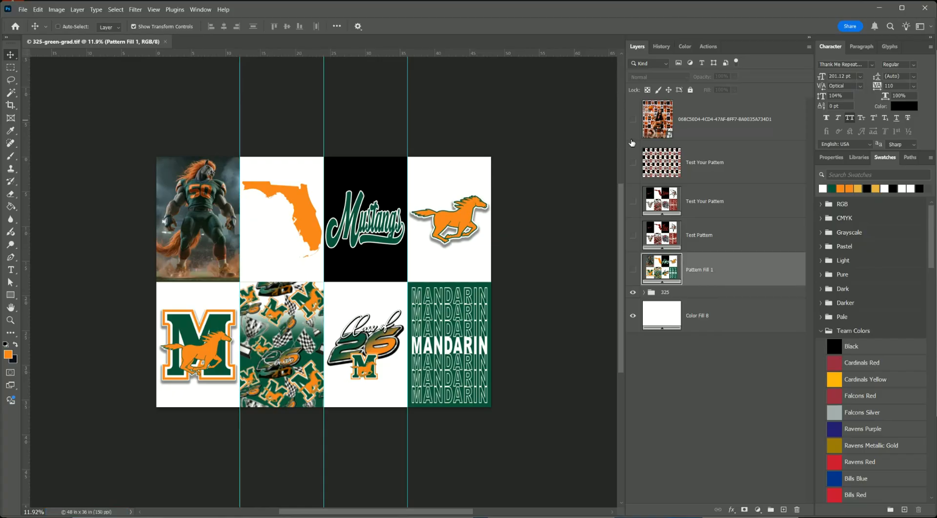
Briefly show the sample backdrop photo layer, hide it again, and save the document
click(632, 121)
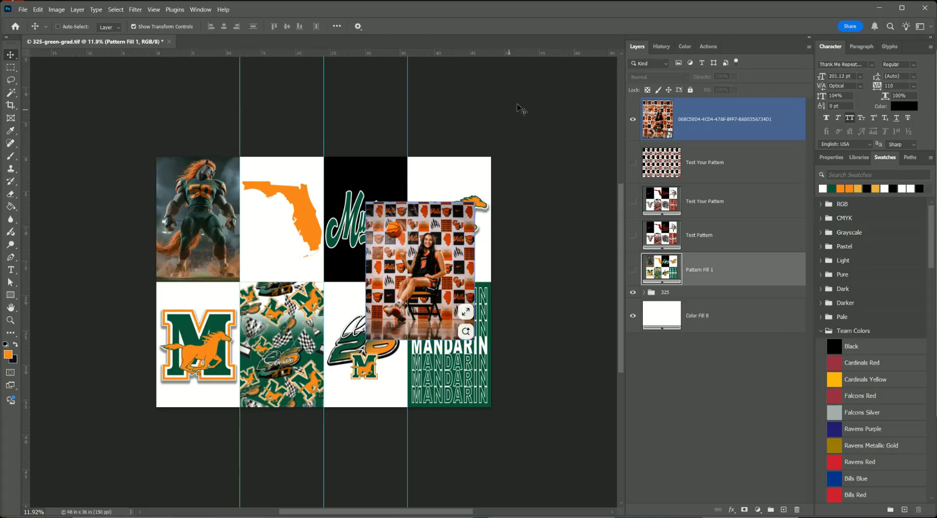
click(633, 119)
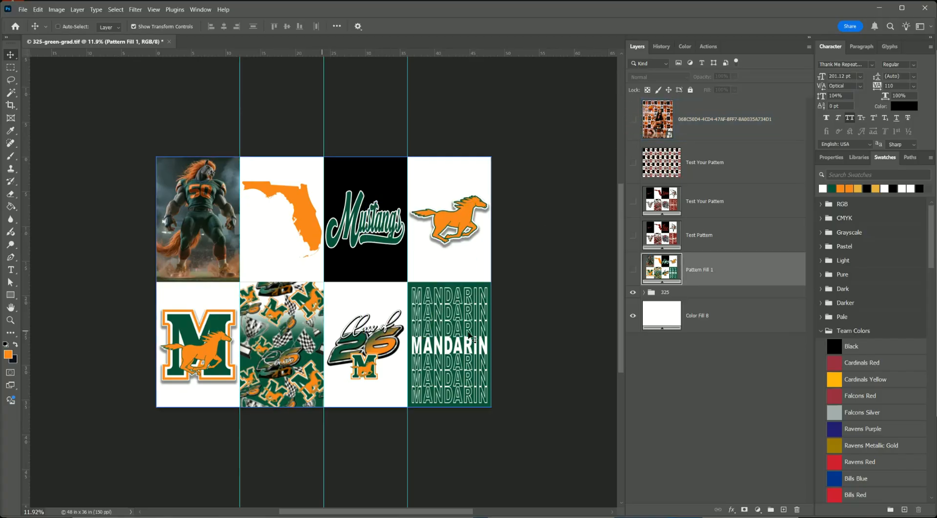
key(ctrl+s)
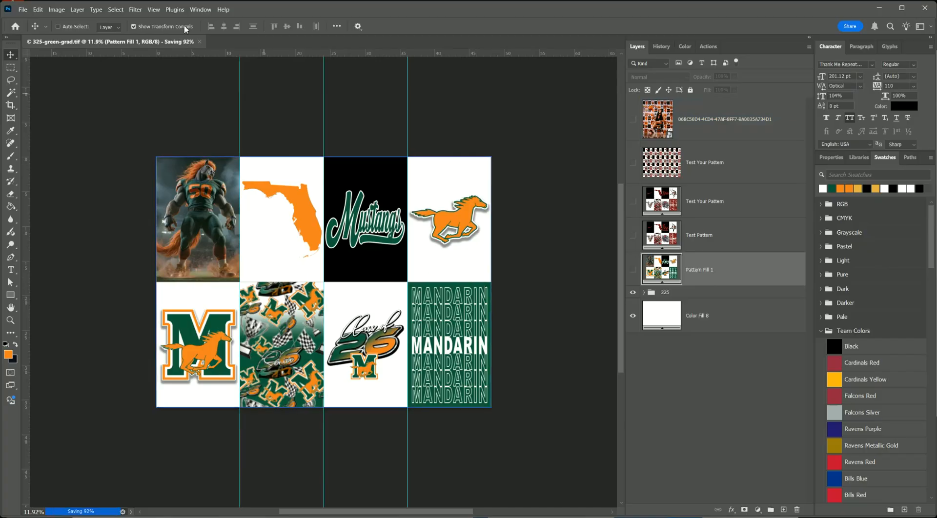
Start a new document of 96 × 96 inches at 150 pixels/inch, keeping inches as the unit
click(23, 9)
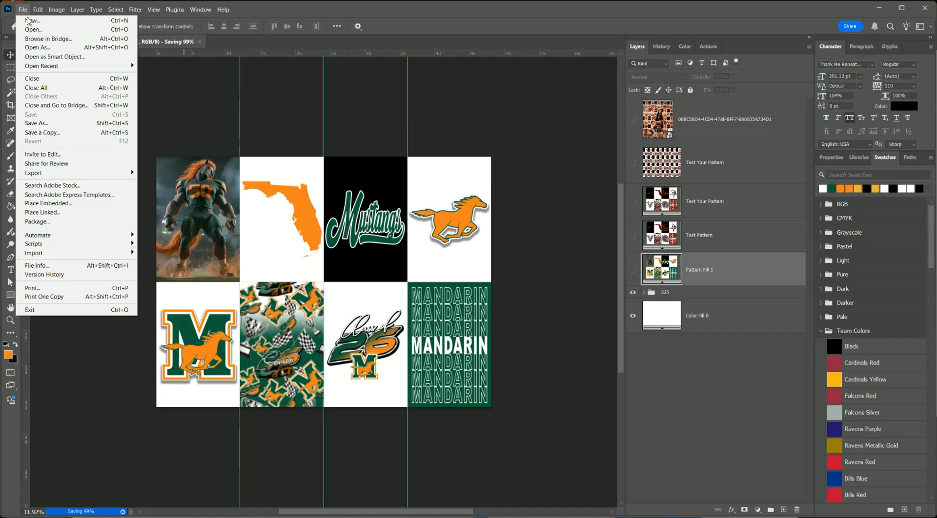
click(29, 21)
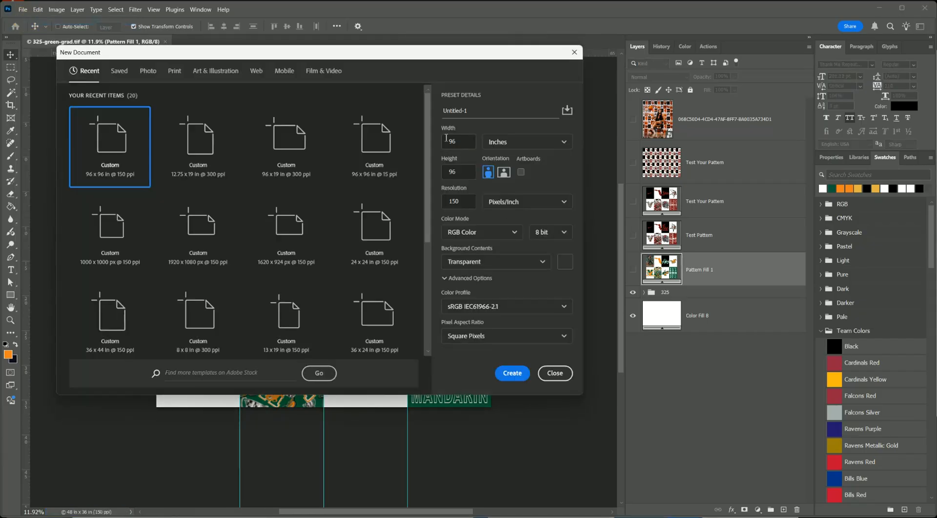
click(456, 141)
double_click(456, 141)
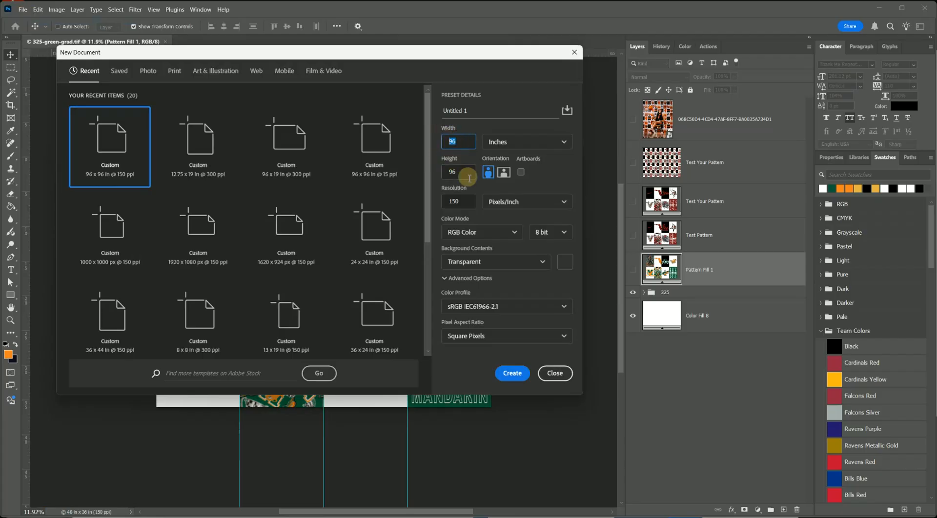
double_click(468, 176)
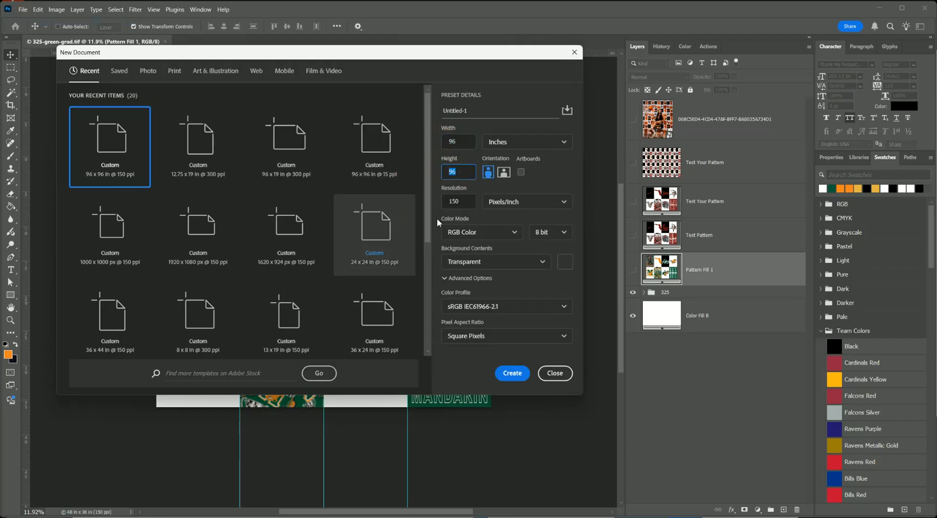
click(510, 143)
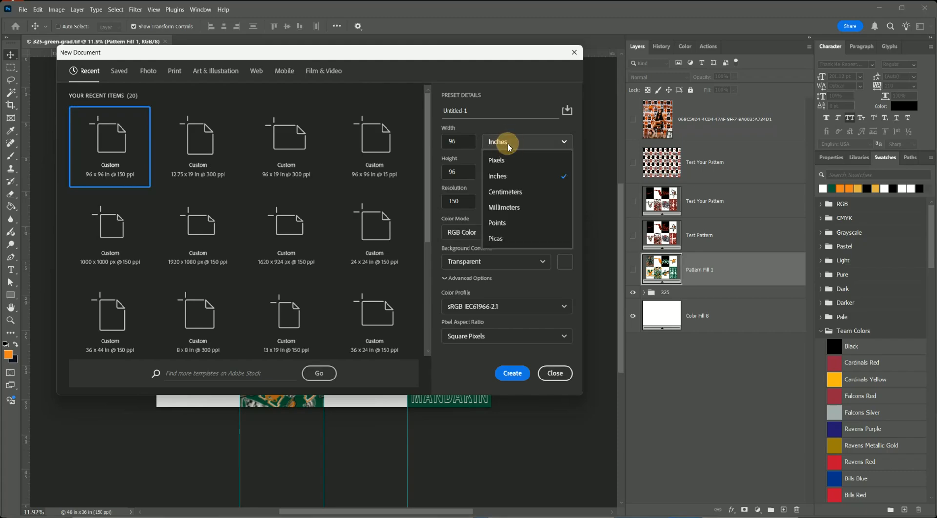
click(505, 125)
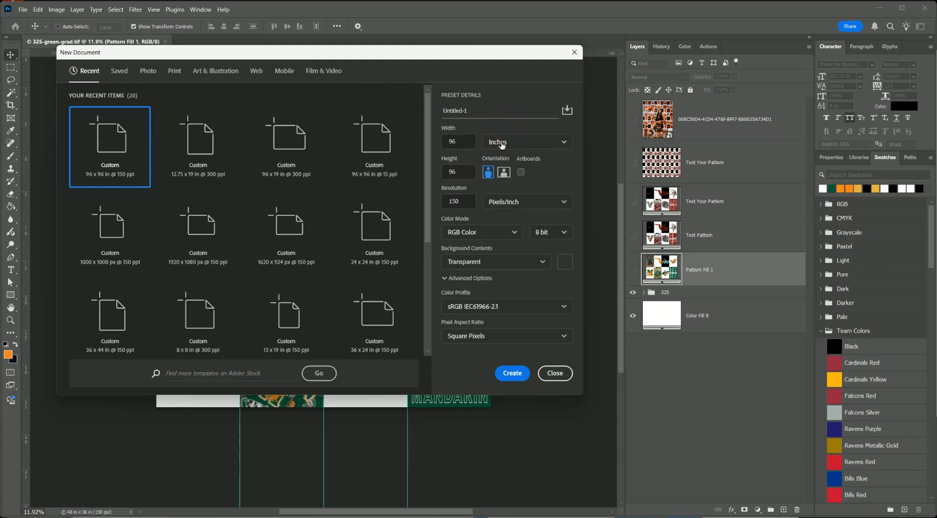
double_click(445, 200)
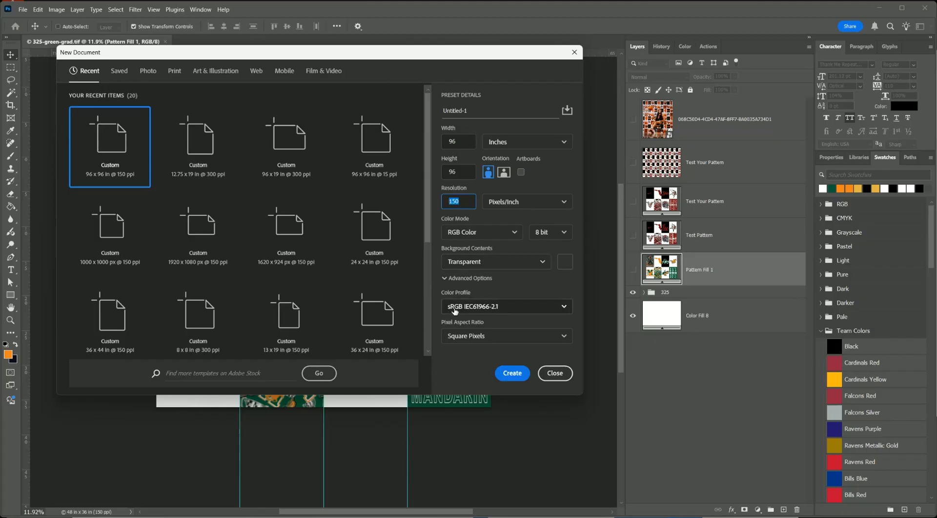
Name the new document "96x96 Backdrop Pattern Green Grad" and create it
drag(475, 110, 434, 108)
key(BackSpace)
text(96)
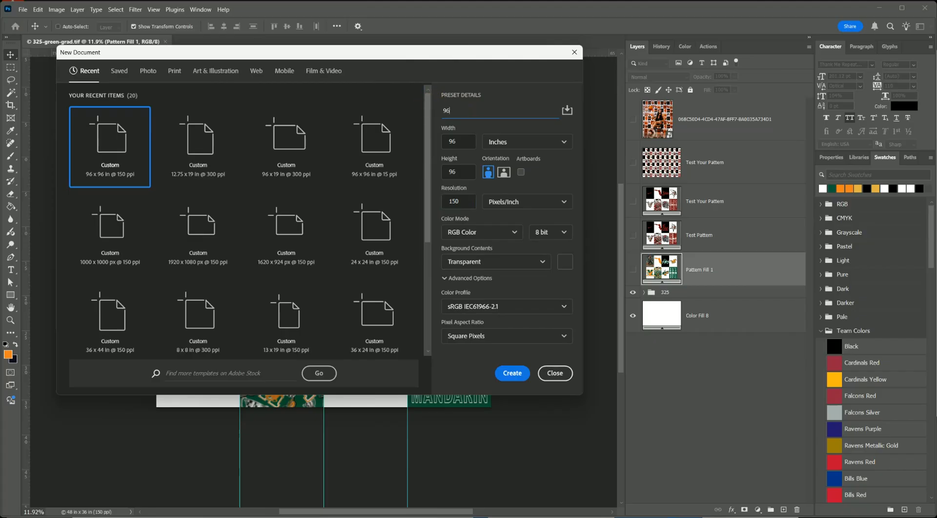
text(x96 Backdrop)
double_click(448, 111)
click(490, 114)
text(Pattern Green Grad)
triple_click(537, 114)
click(534, 110)
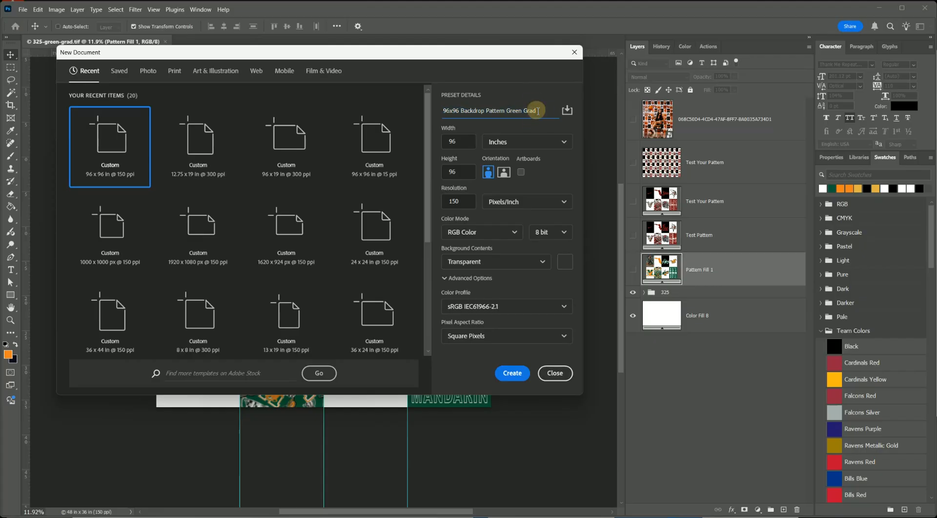
click(520, 376)
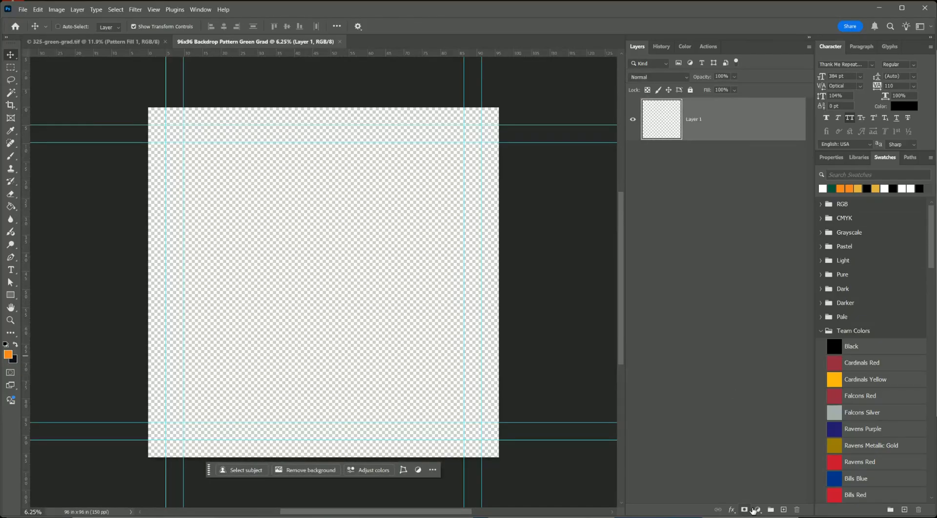
Add a pattern fill layer to the blank backdrop using the eight-panel Mustangs pattern at 100% scale
click(758, 510)
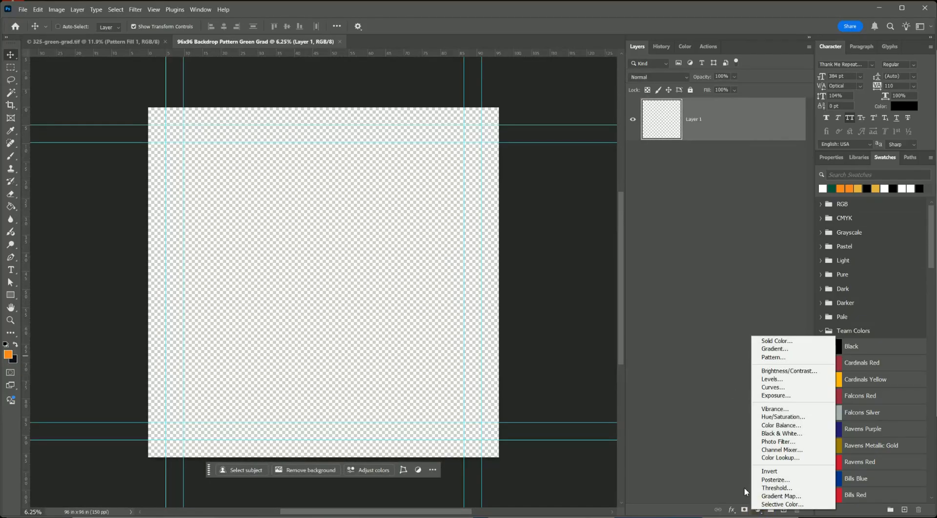
click(759, 511)
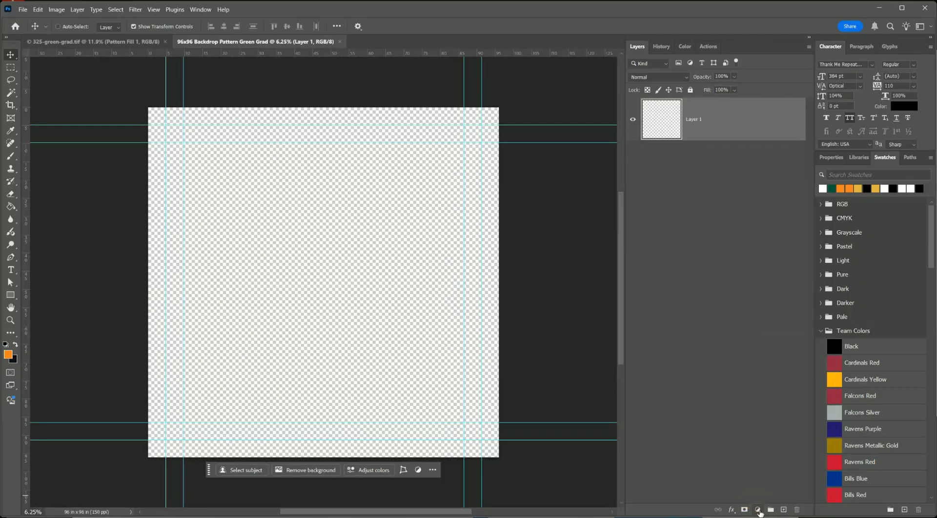
click(758, 510)
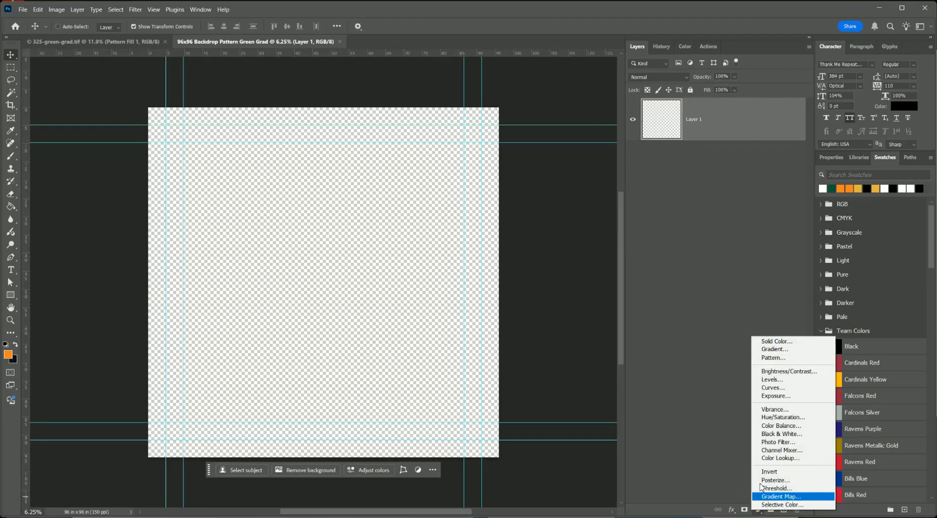
click(773, 358)
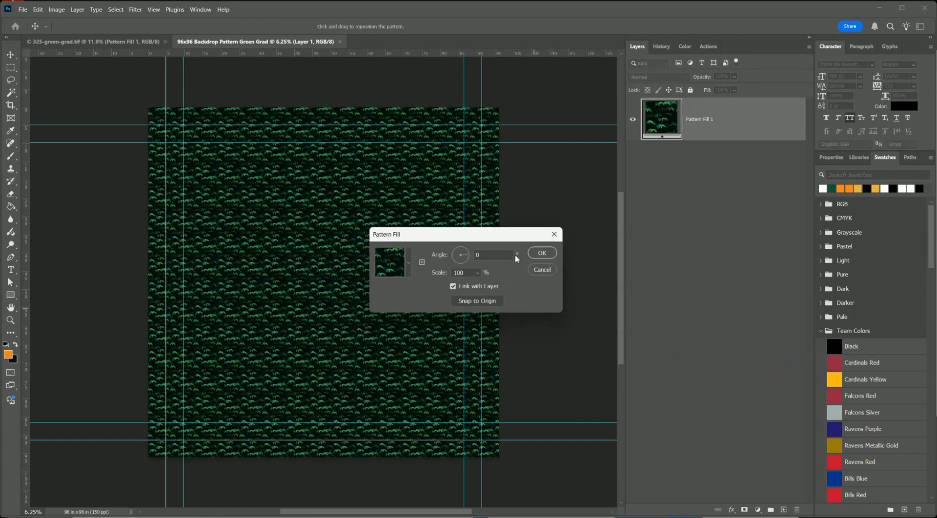
click(408, 263)
click(343, 351)
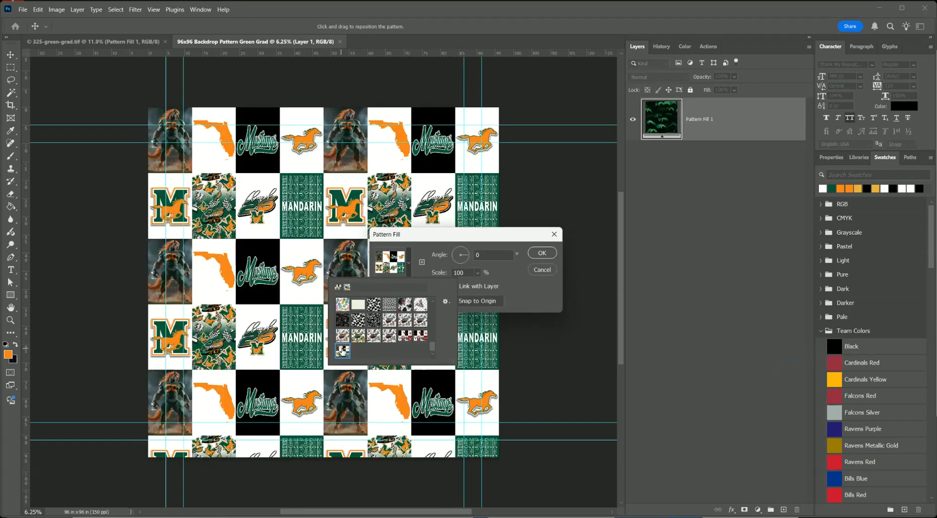
click(541, 254)
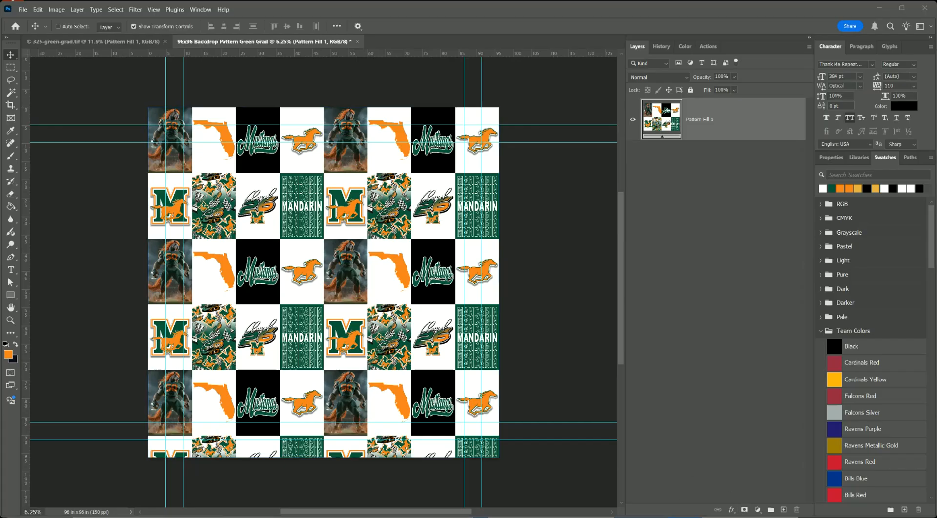
Place the full-length graduate cutout 0_photo_4 from the 318 Racing Green Grad Vault folder into the 96x96 backdrop
key(alt+Tab)
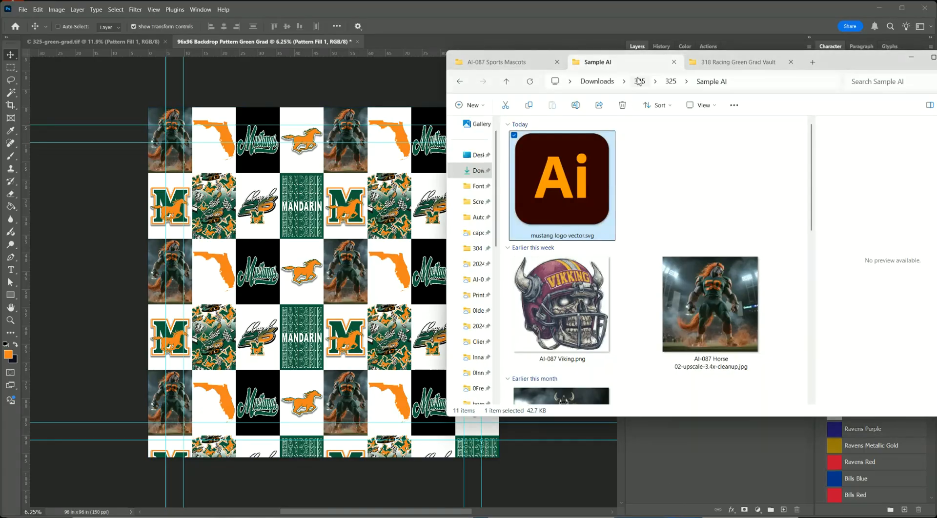
click(757, 67)
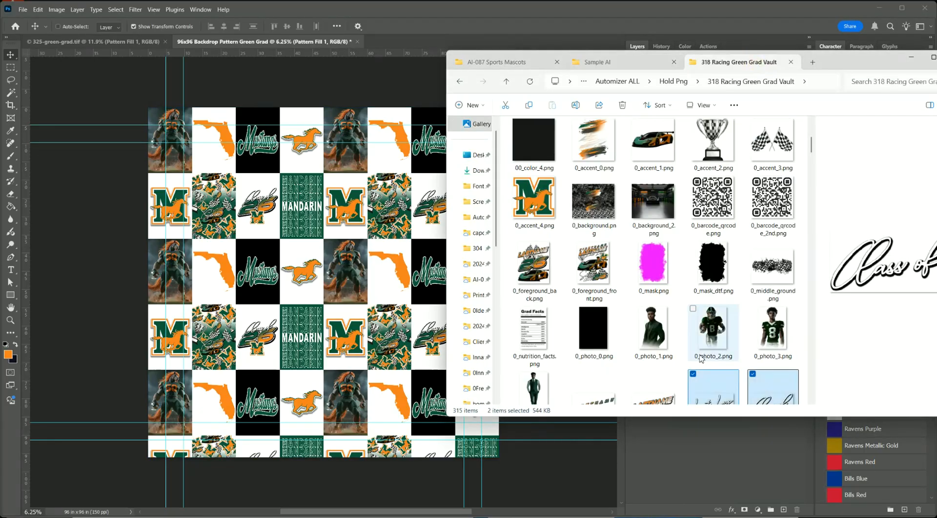
click(532, 396)
drag(532, 396, 286, 326)
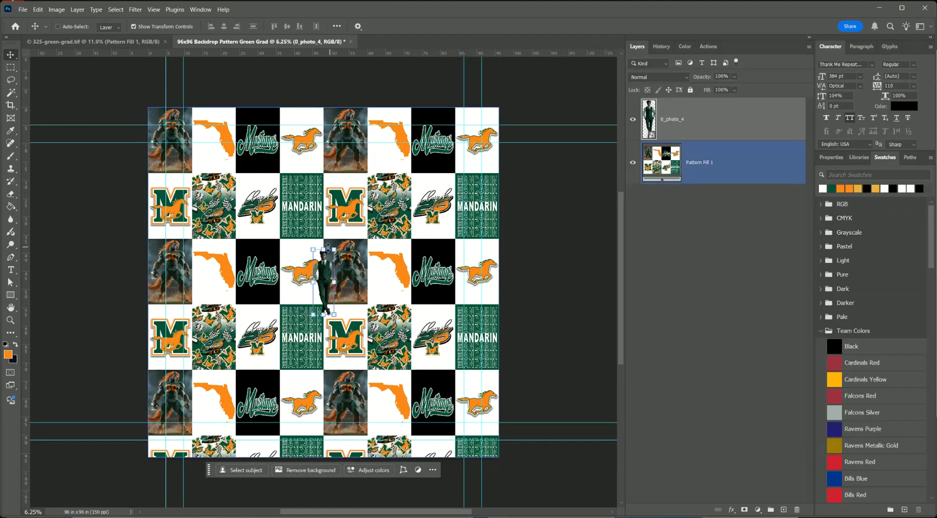
Scale the graduate cutout to about 430% so the figure stands on the backdrop's bottom edge and reaches the second panel row
drag(323, 250, 326, 146)
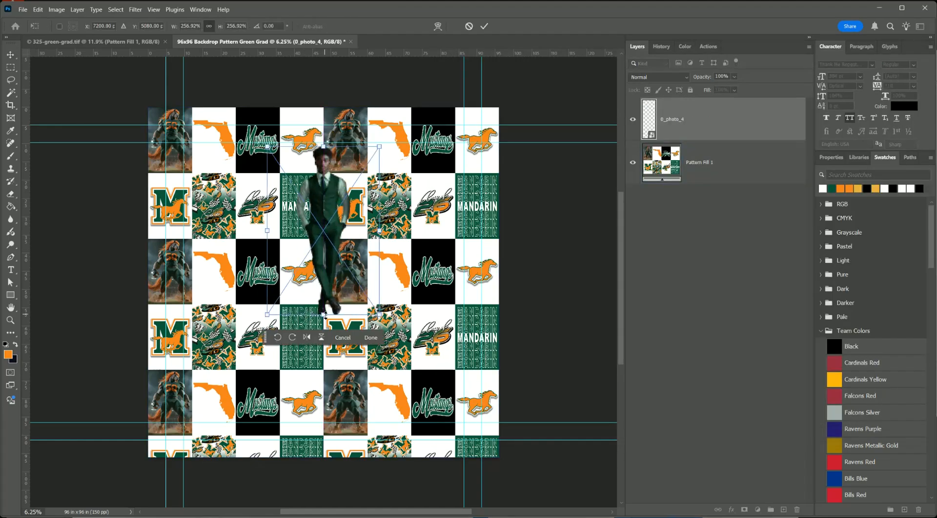
drag(322, 316, 318, 456)
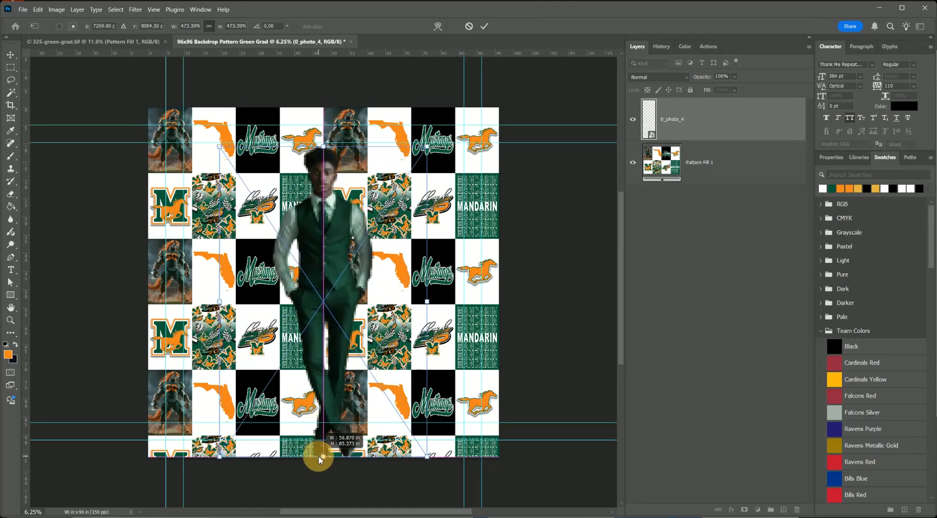
drag(323, 145, 325, 174)
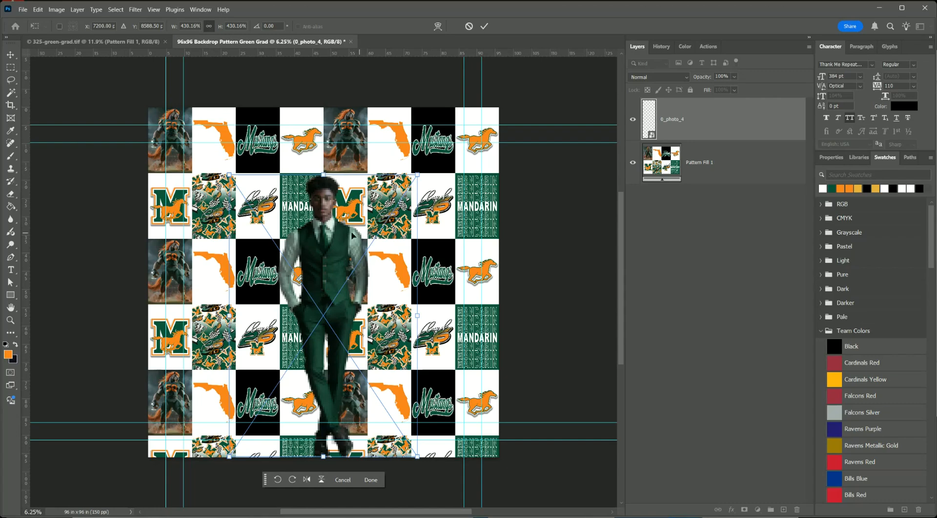
key(Return)
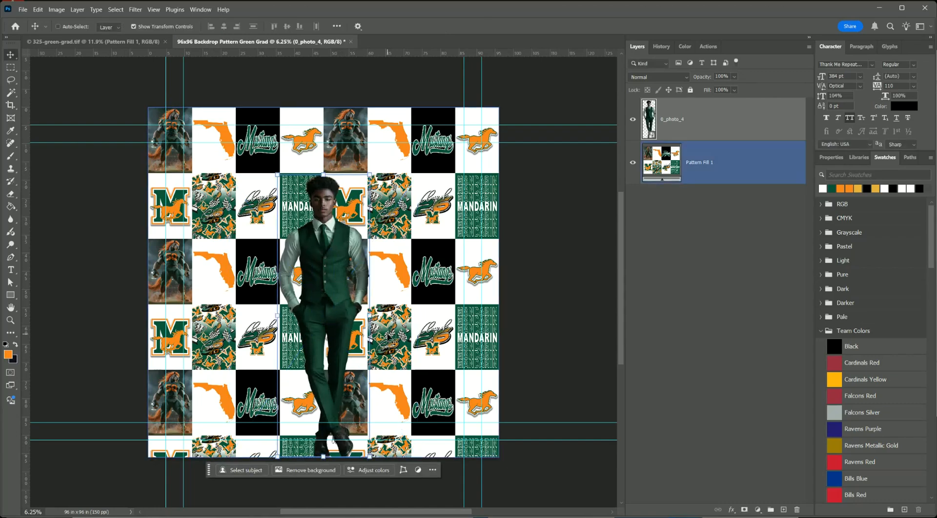
Review the Pattern Fill 1 layer's settings and close them without changing anything
click(748, 155)
double_click(657, 166)
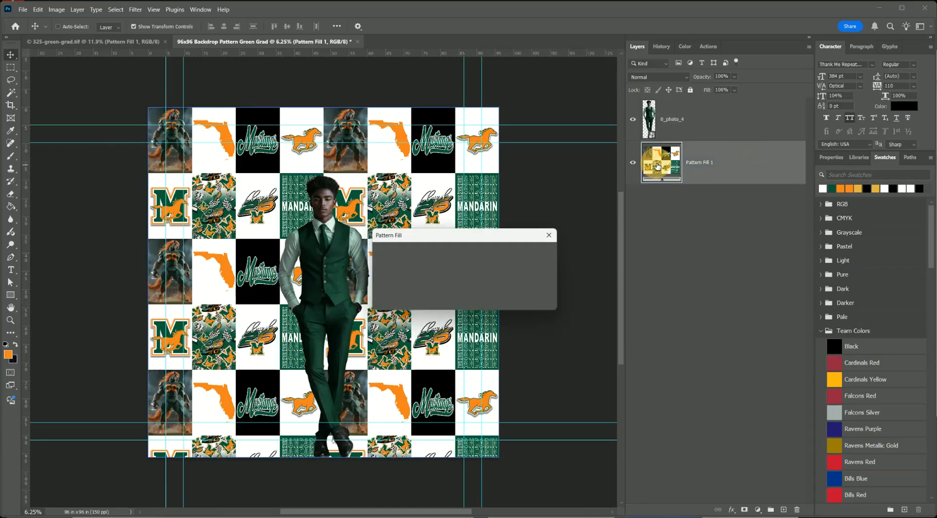
drag(465, 242, 604, 242)
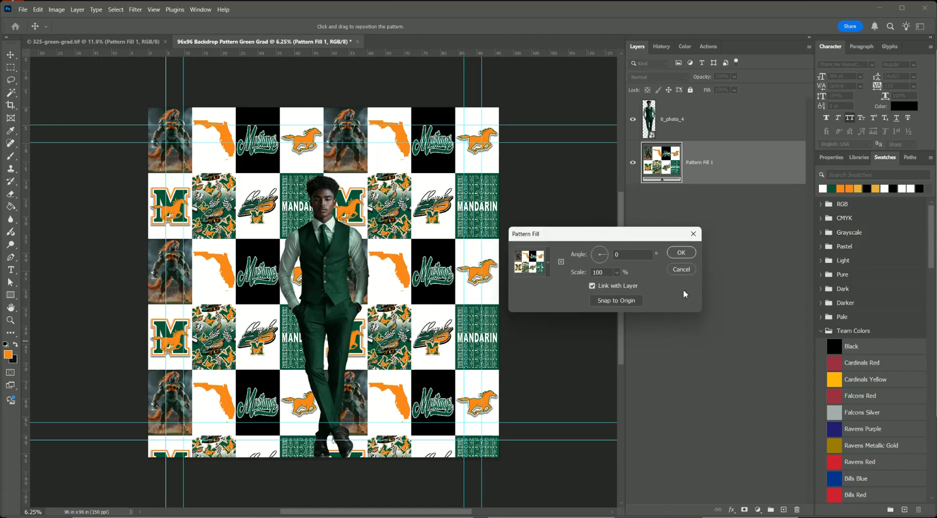
key(Return)
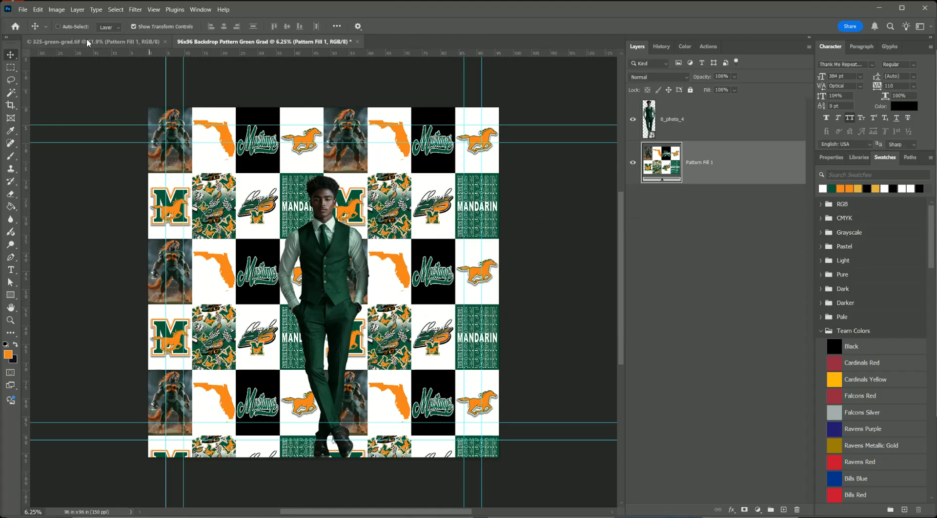
Duplicate the sample backdrop photo layer from 325-green-grad.tif into the 96x96 backdrop document
click(86, 42)
click(688, 118)
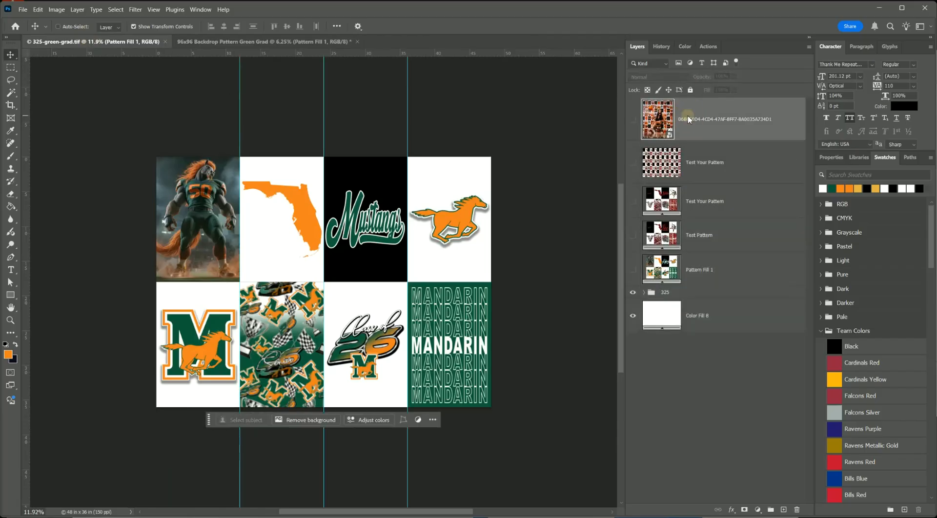
right_click(688, 118)
click(705, 140)
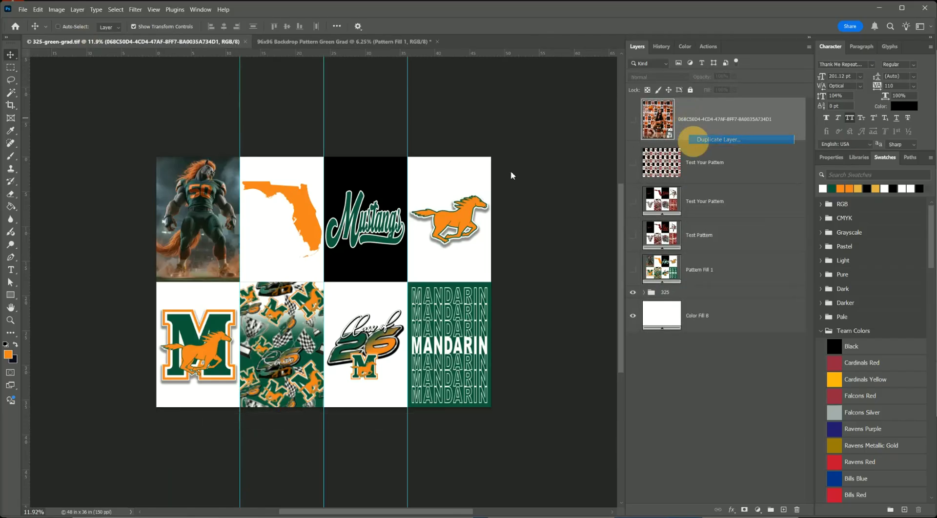
key(Return)
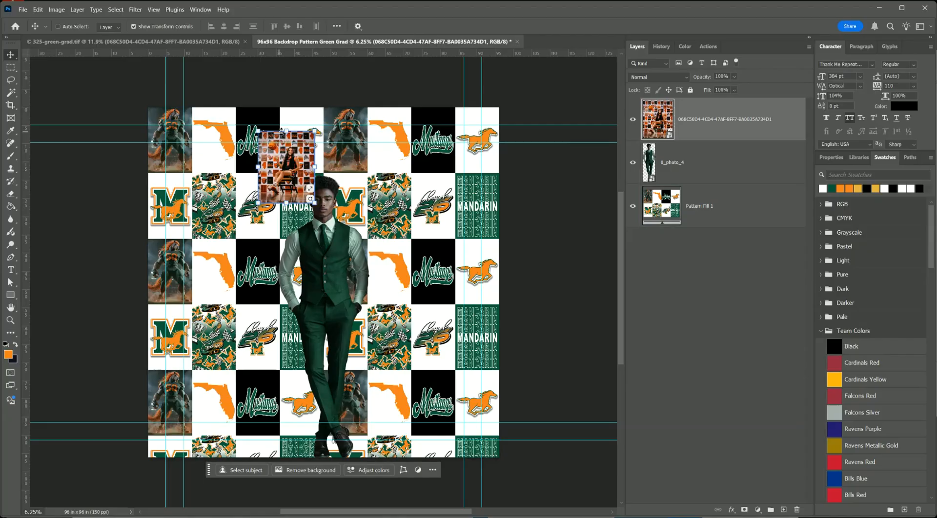
Enlarge the sample backdrop photo to the full height of the canvas, flush with its left edge
drag(286, 131, 286, 107)
drag(287, 202, 293, 457)
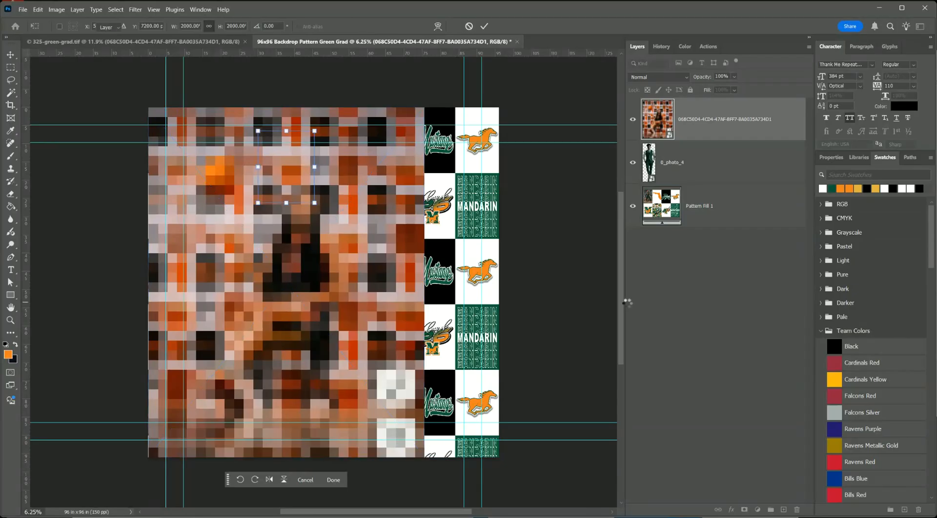
key(Return)
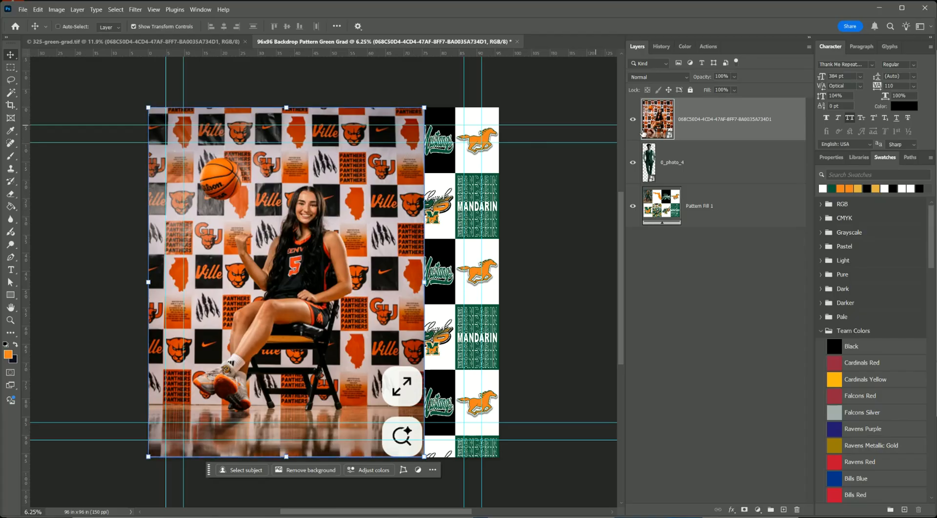
Set the backdrop pattern fill's scale to 70% and hide the sample backdrop photo layer
double_click(669, 200)
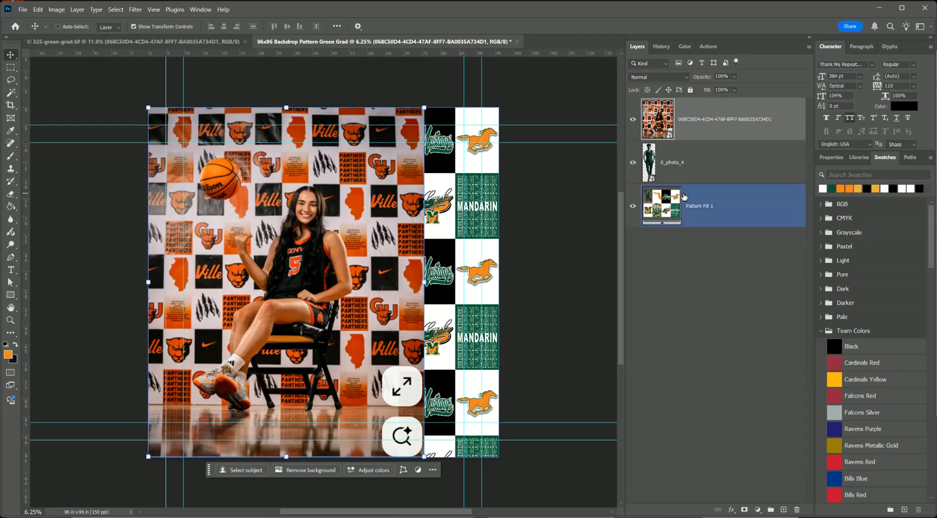
drag(607, 273, 562, 274)
text(70)
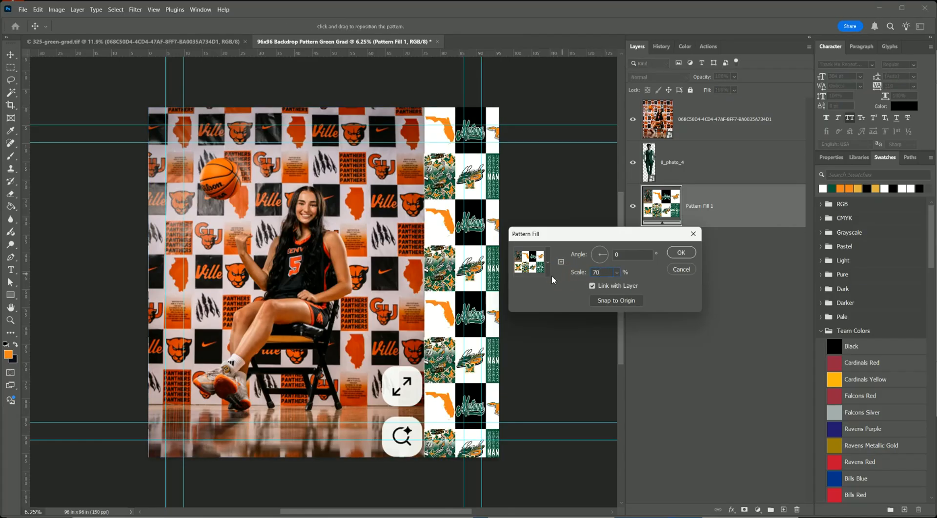
click(674, 250)
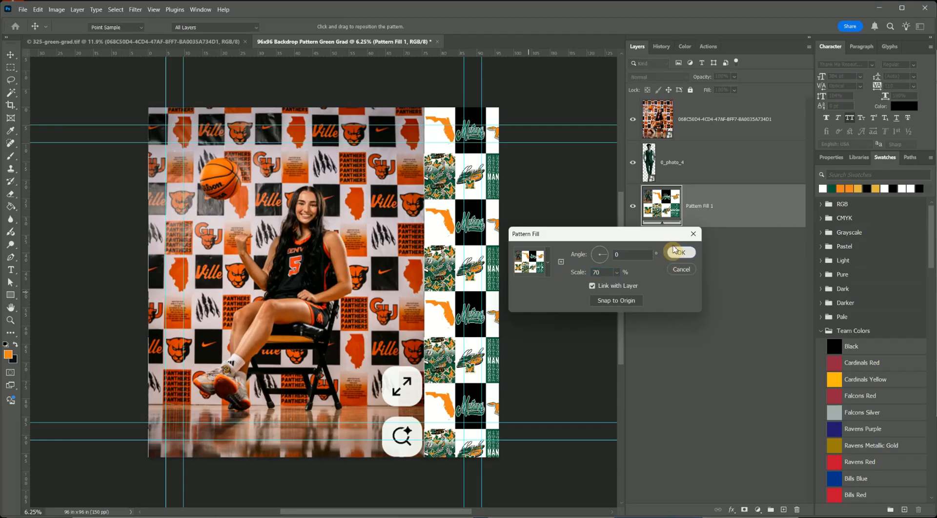
click(633, 119)
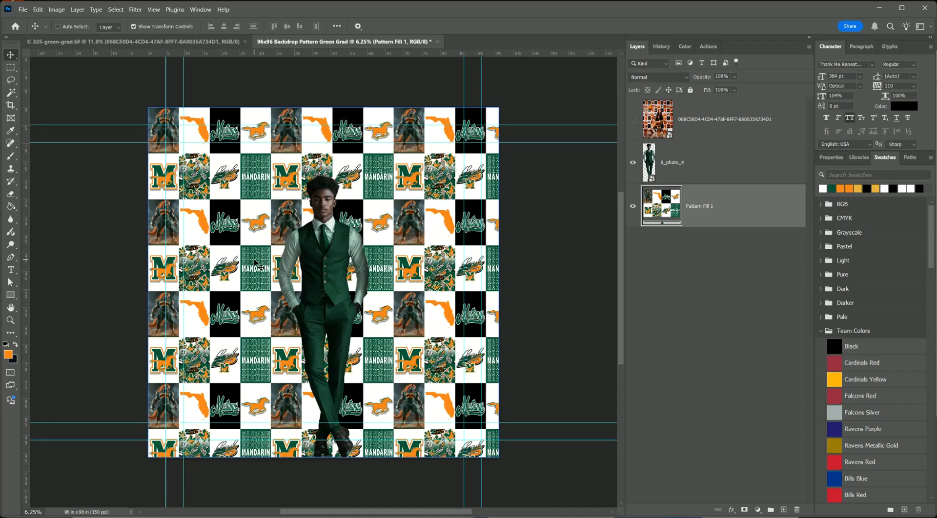
ctrl+click(325, 260)
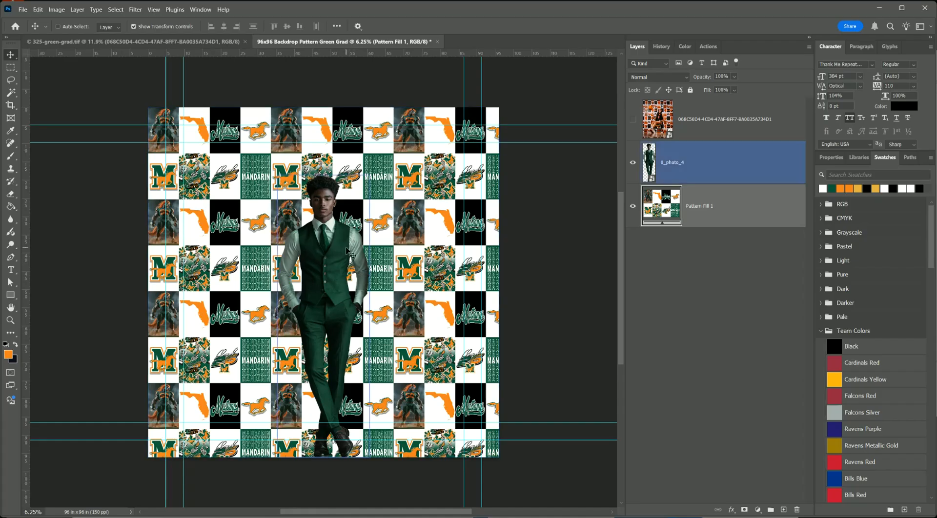
ctrl+click(183, 233)
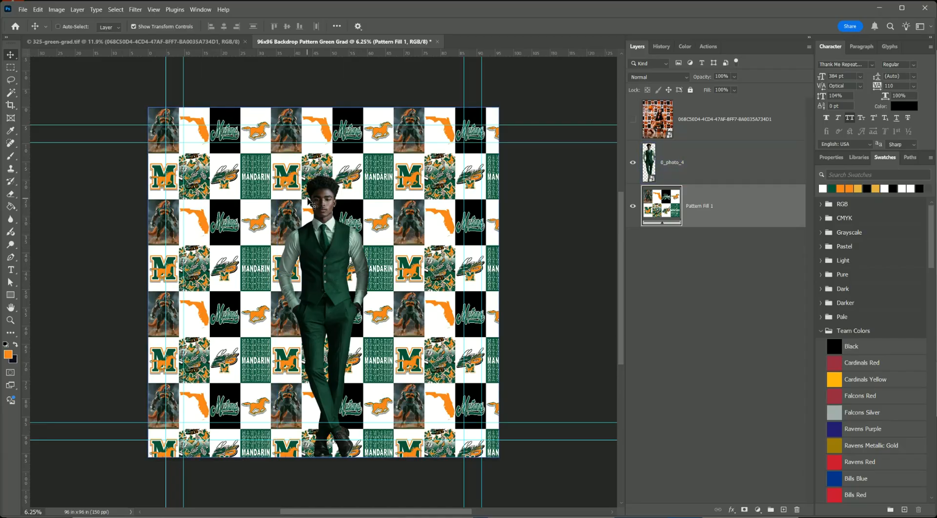
ctrl+click(350, 314)
ctrl+click(365, 236)
Hide the graduate photo layer and shift the fill pattern slightly right and down so its panel edges meet the guides
click(634, 166)
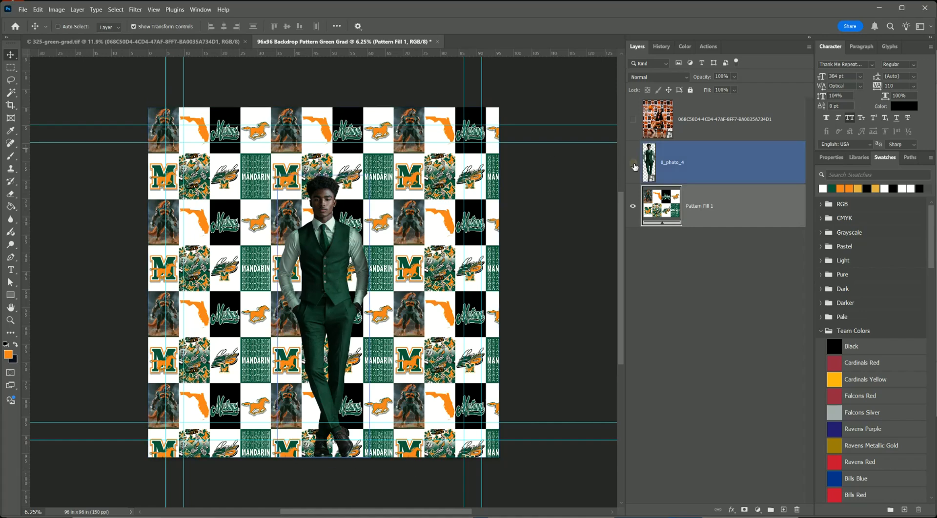
click(633, 165)
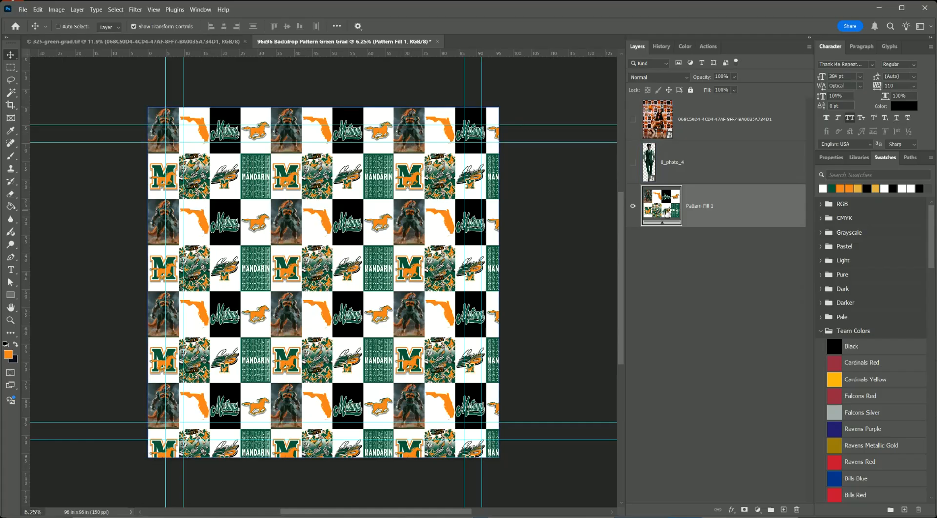
double_click(660, 205)
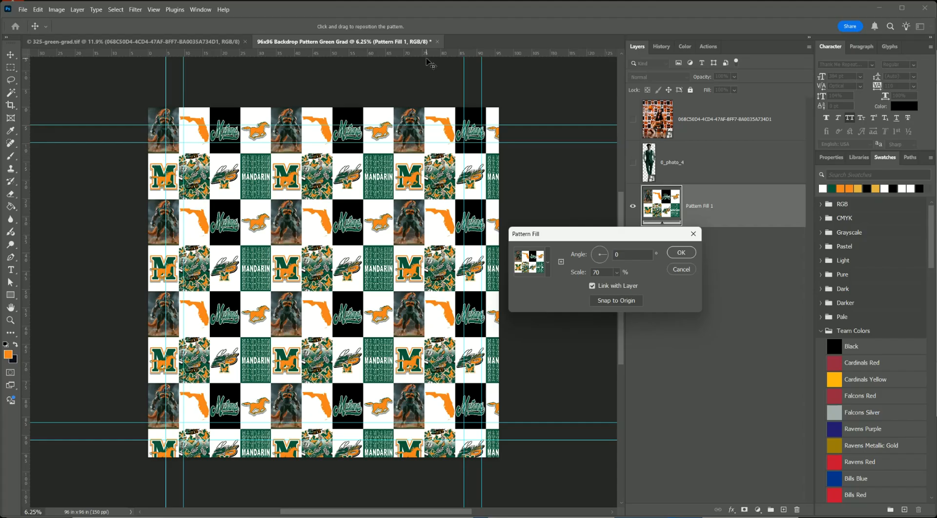
drag(159, 117, 160, 122)
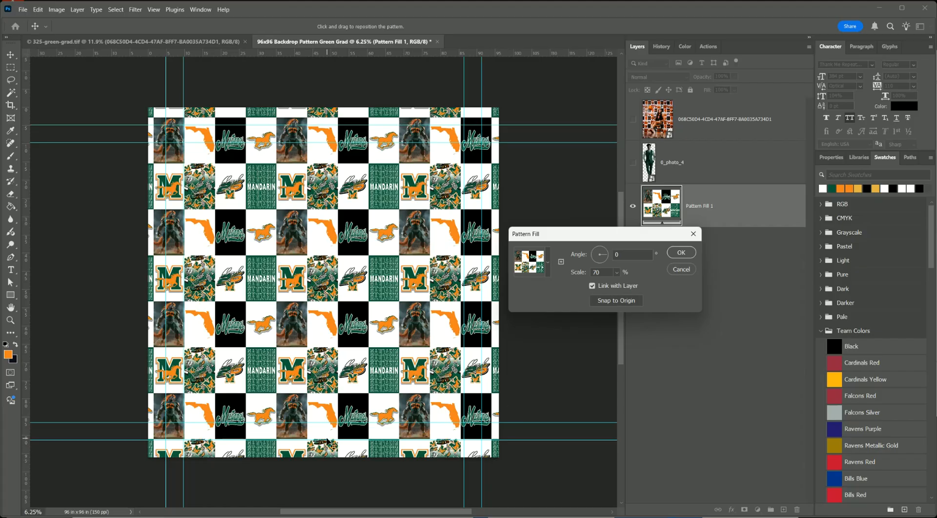
click(681, 252)
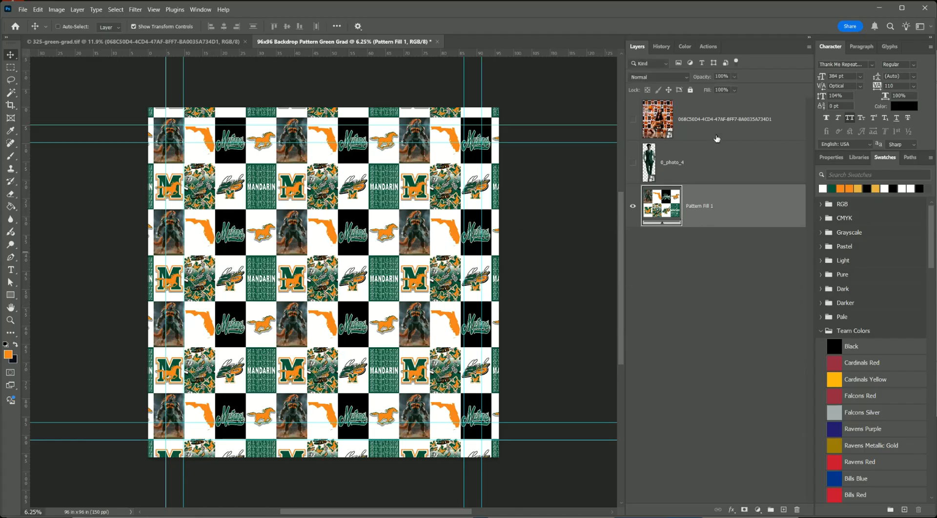
Save the layered backdrop as the TIFF "96x96 Backdrop Pattern Green Grad-edit.tif" in the 325 folder
click(716, 136)
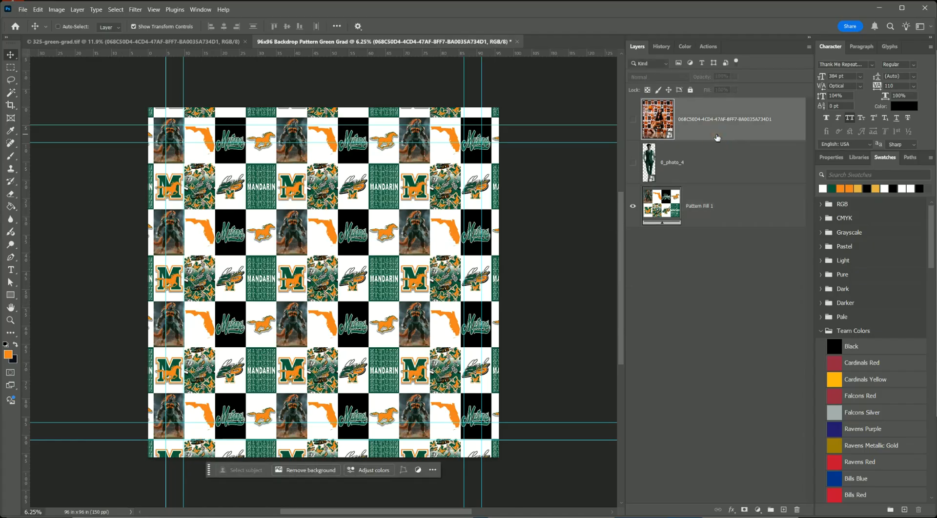
click(716, 204)
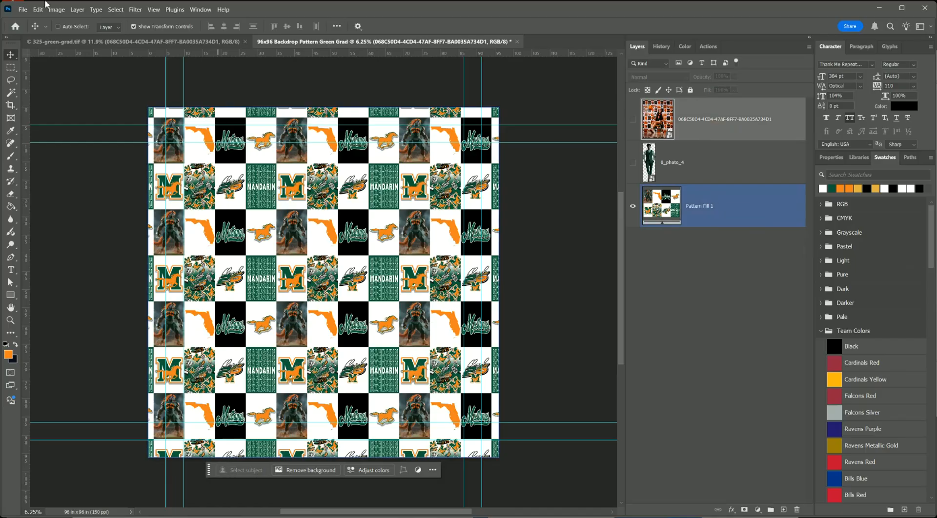
key(ctrl+s)
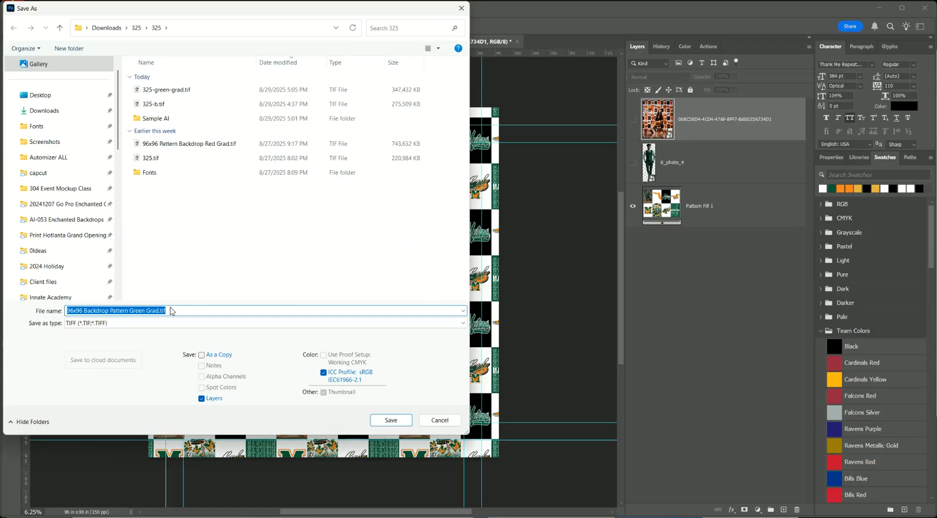
click(157, 311)
text(-edit)
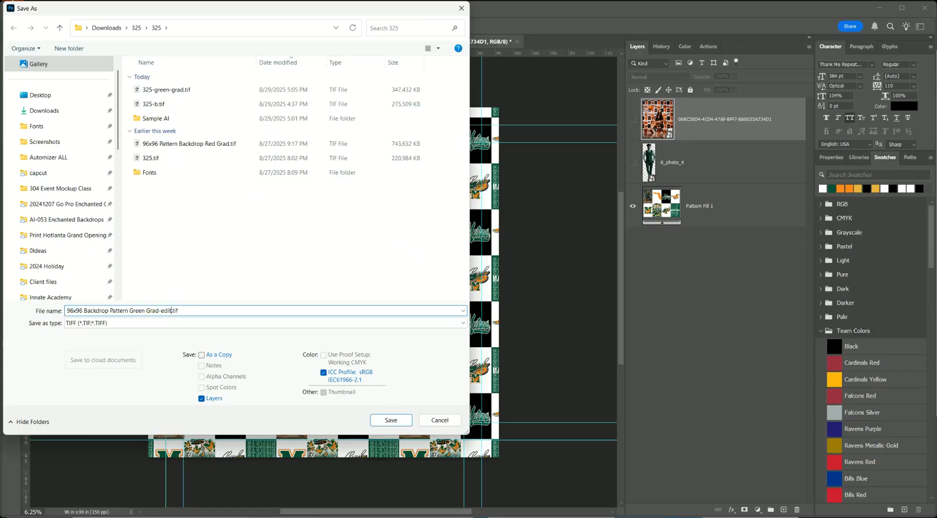
key(Return)
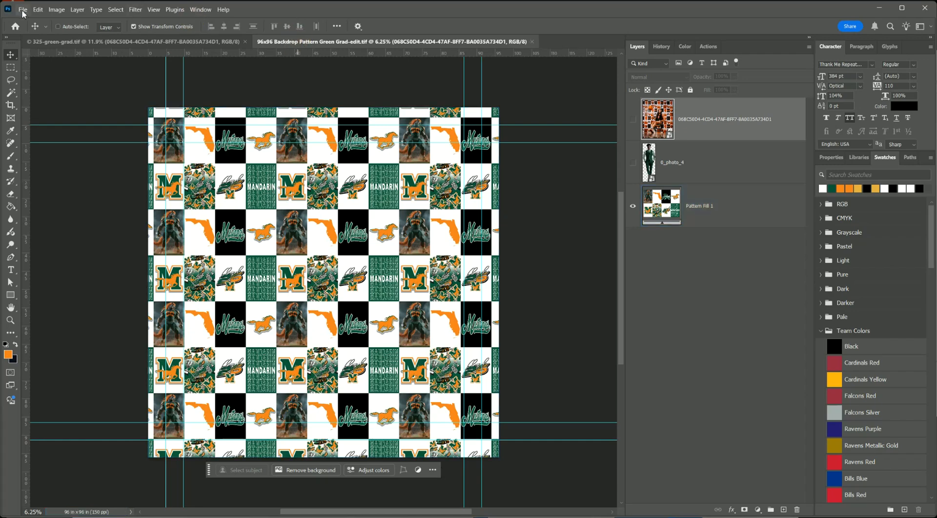
Save a JPEG copy of the backdrop as "96x96 Backdrop Pattern Green Grad-Print-150ppi.jpg" in the 325 folder at quality 12
click(22, 13)
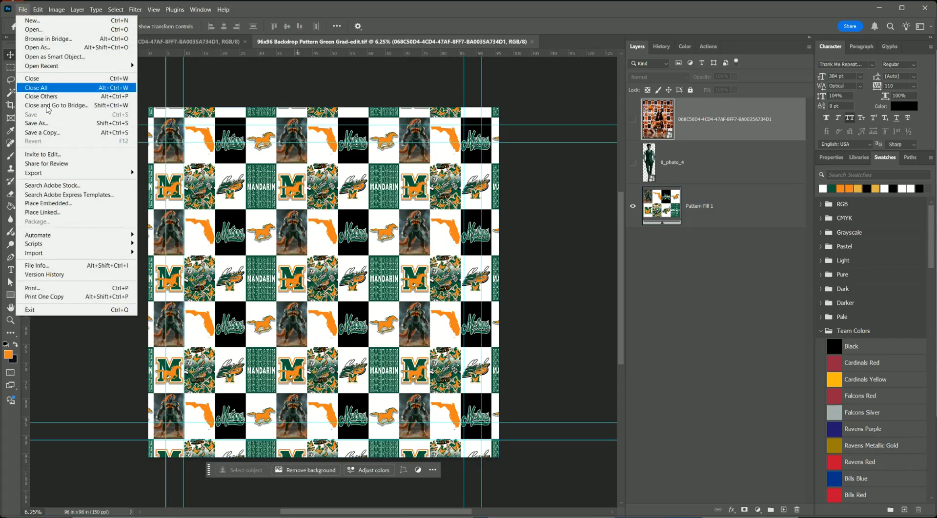
click(53, 136)
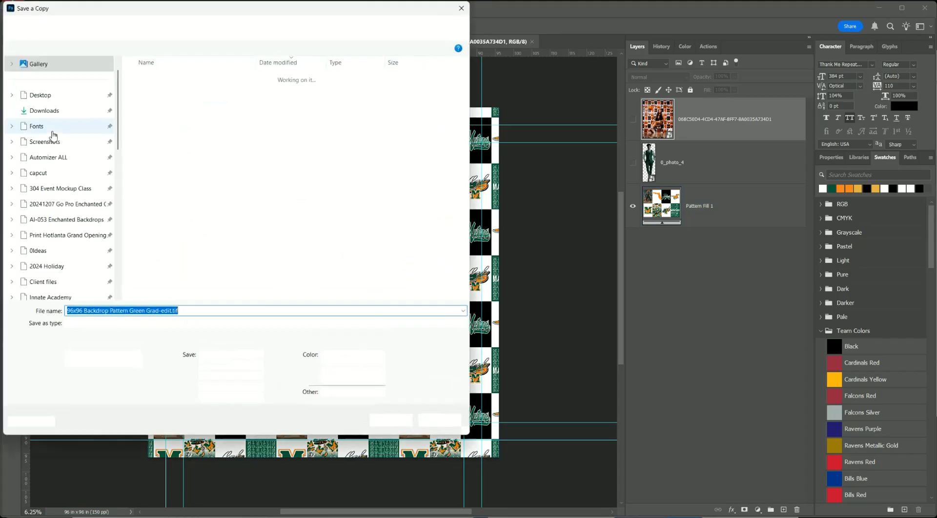
click(161, 310)
drag(161, 311, 244, 314)
text(Print-150pp)
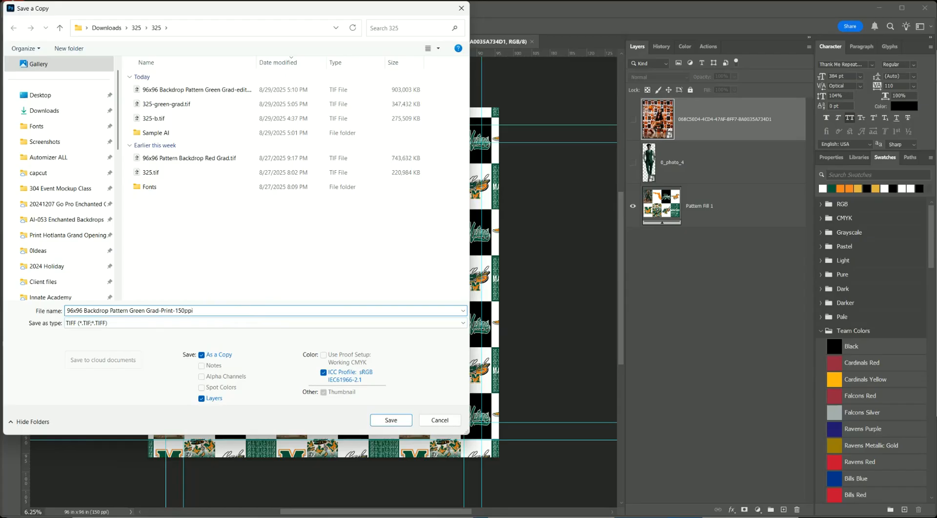
click(122, 324)
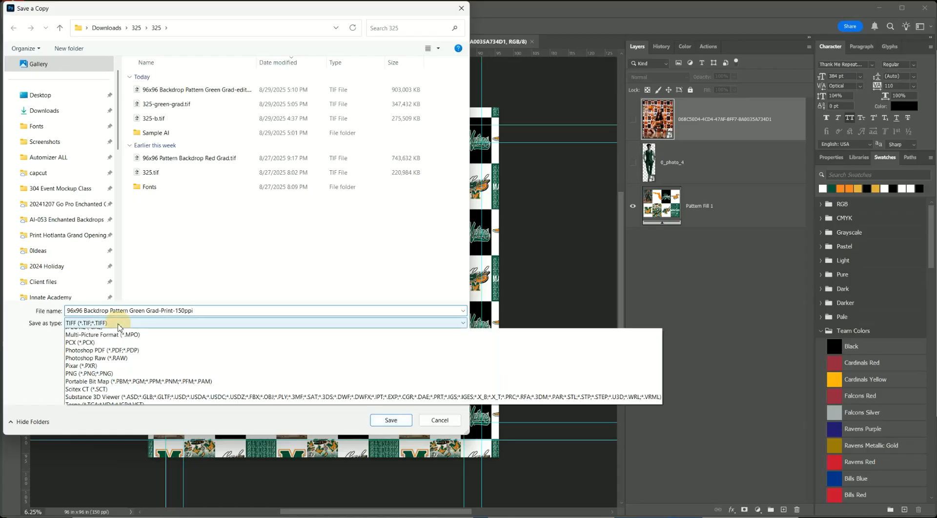
click(152, 411)
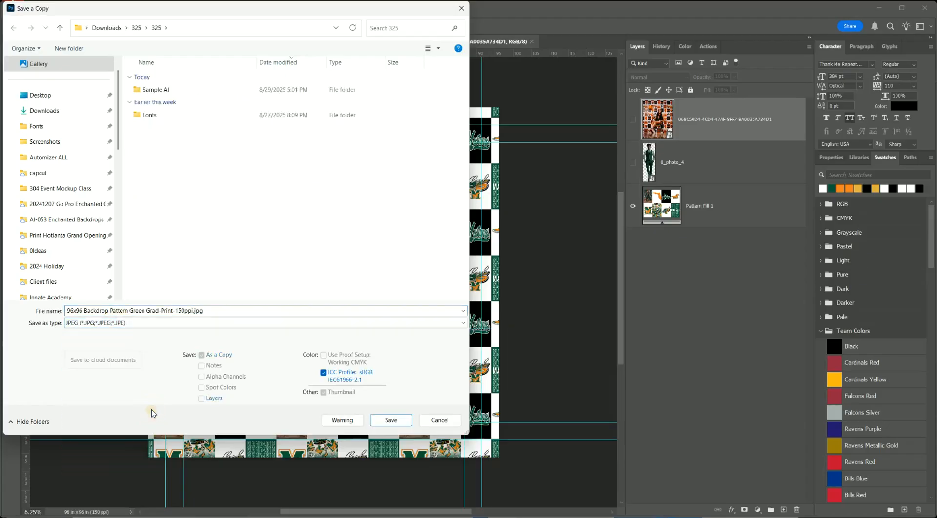
click(391, 420)
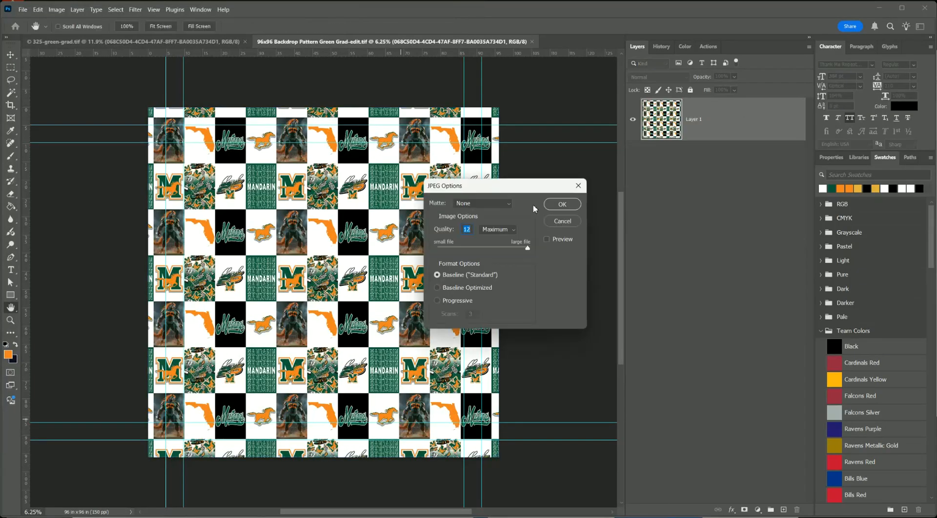
click(551, 207)
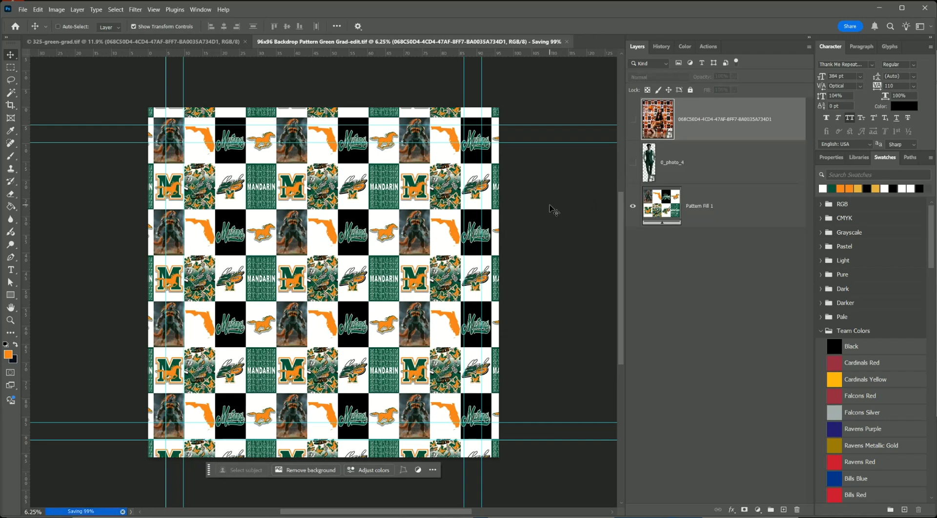
Resample the 96x96 inch backdrop to a resolution of 15 pixels/inch
click(291, 42)
click(36, 10)
mouse_move(65, 14)
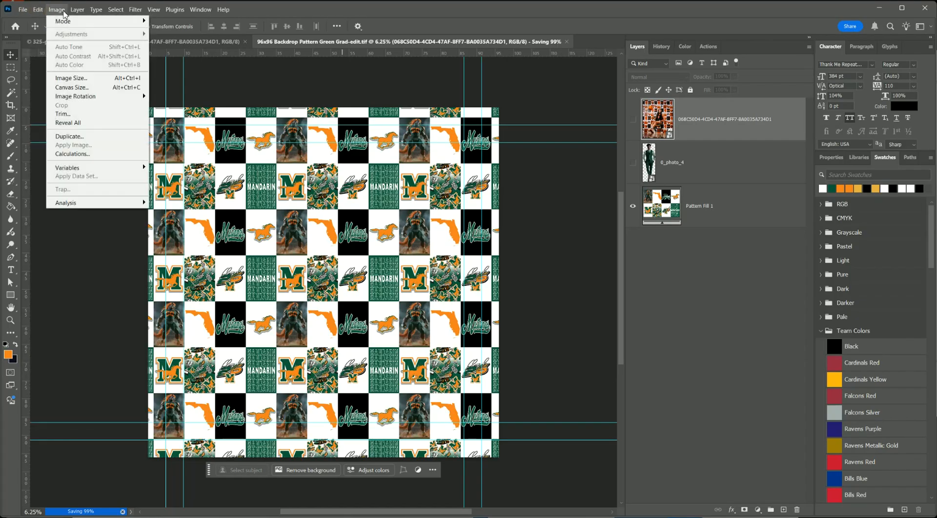
click(65, 14)
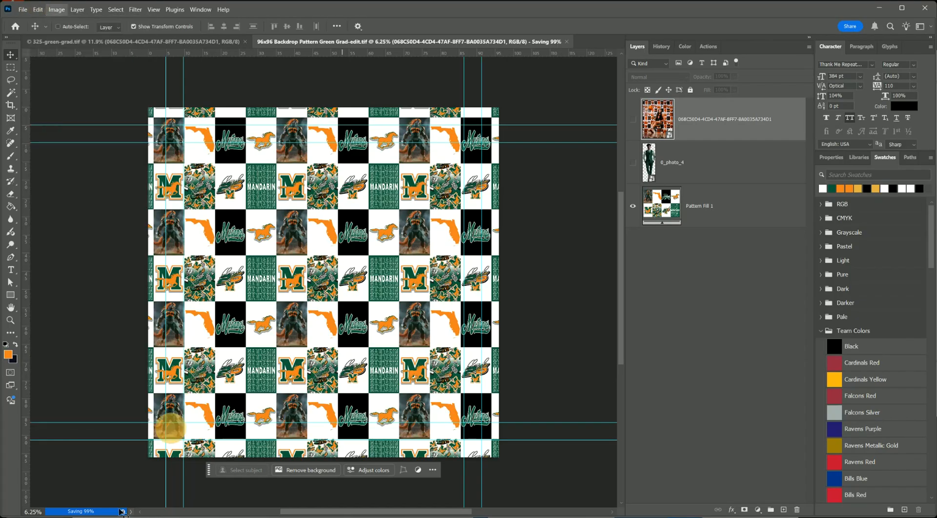
click(57, 9)
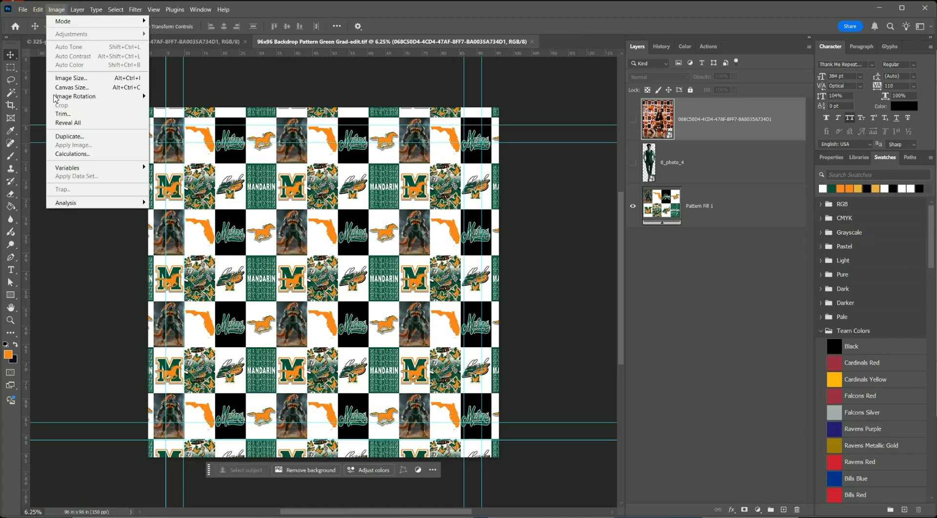
click(66, 79)
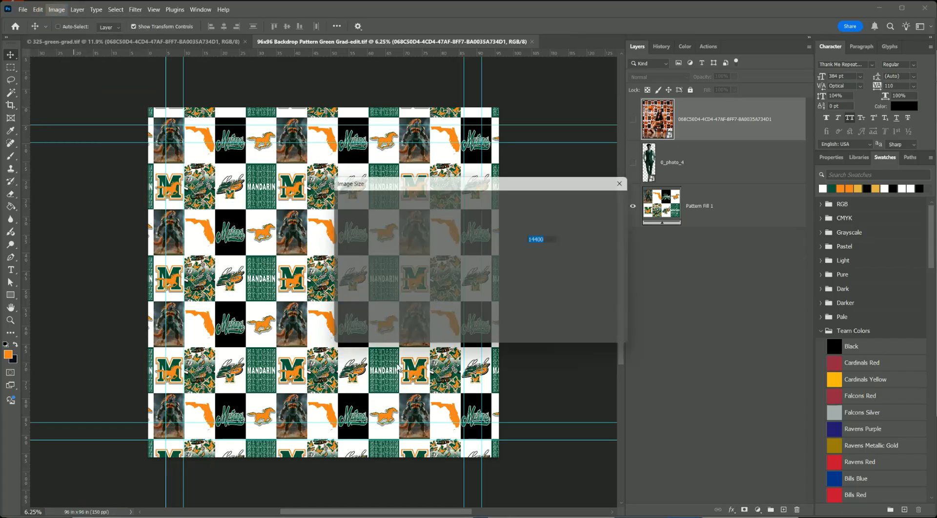
click(546, 269)
key(BackSpace)
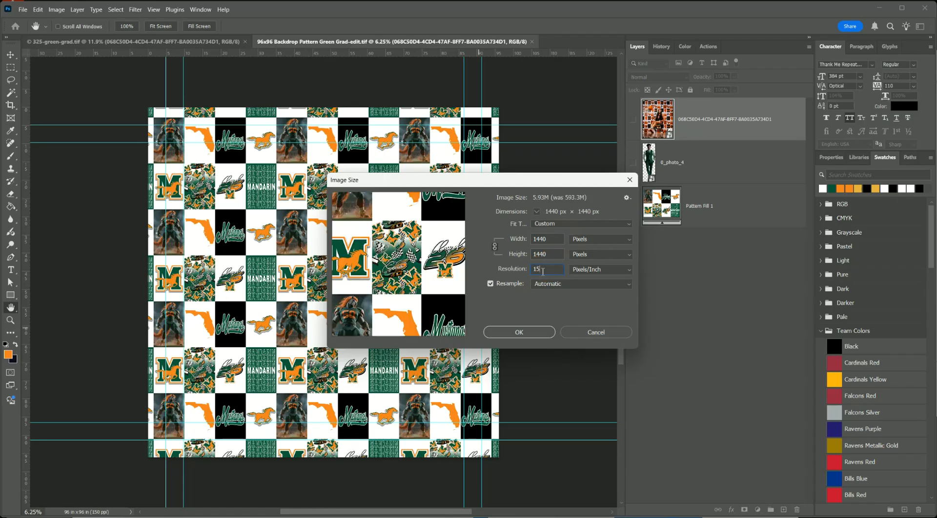
click(529, 334)
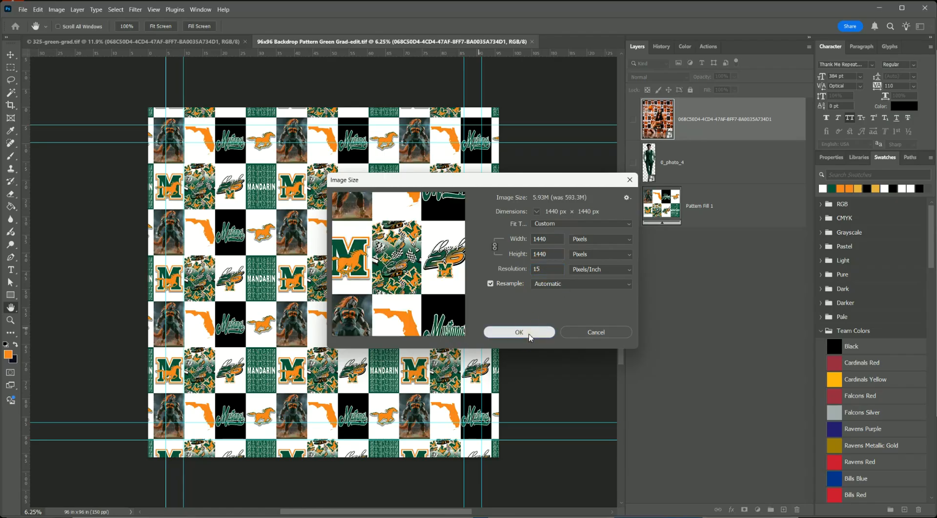
click(529, 334)
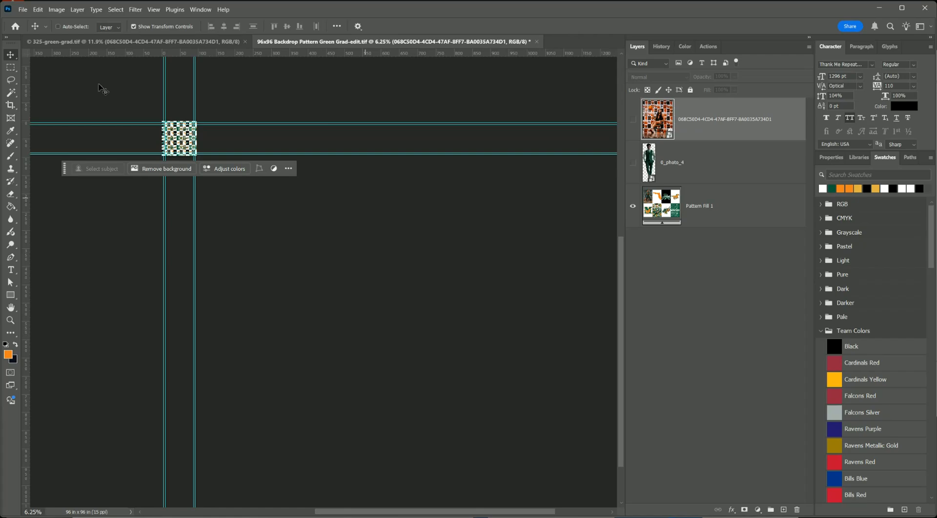
Save the low-resolution backdrop as the layered TIFF "96x96 Backdrop Pattern Green Grad-Preview-15ppi" in the 325 folder with the default TIFF options
click(23, 10)
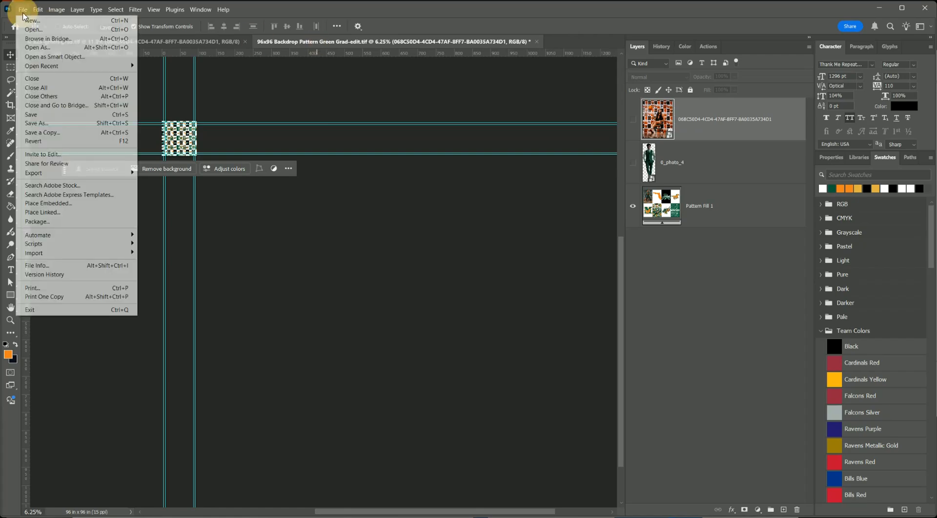
click(41, 128)
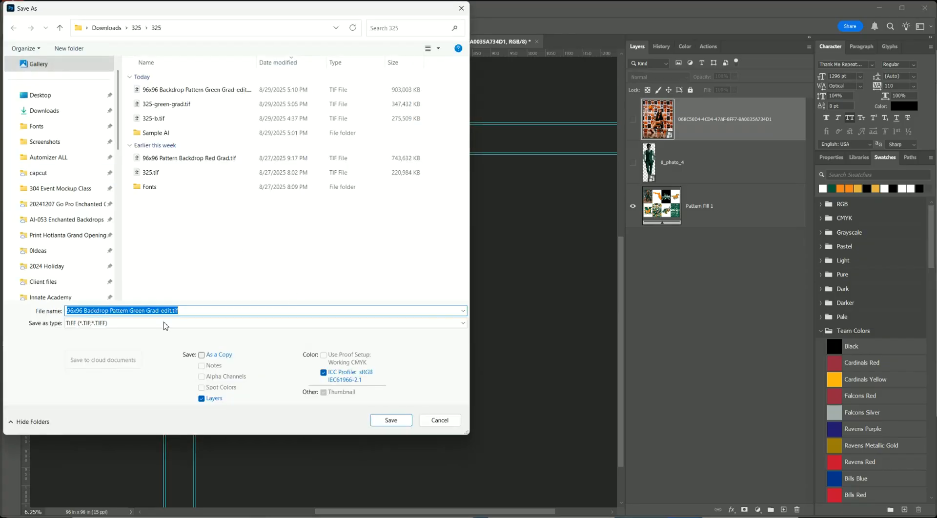
click(164, 311)
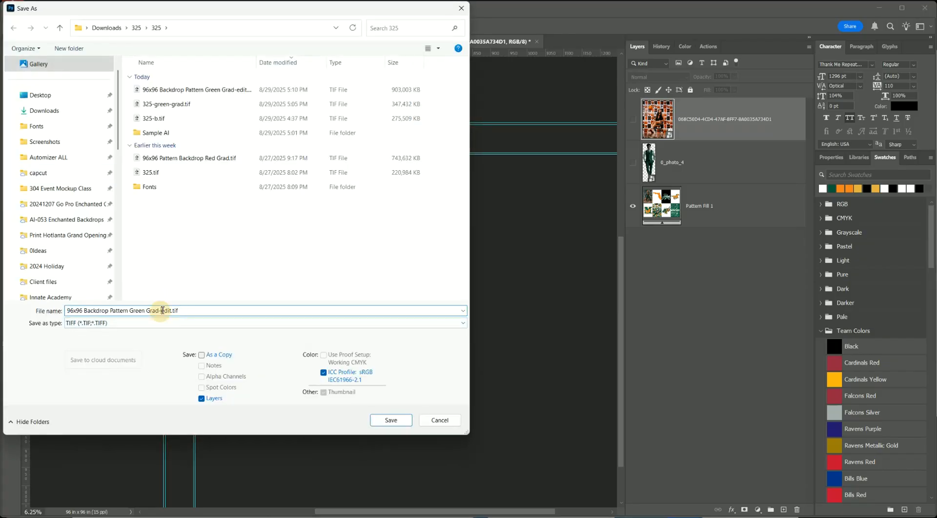
drag(162, 311, 210, 310)
text(Preview)
drag(256, 62, 297, 66)
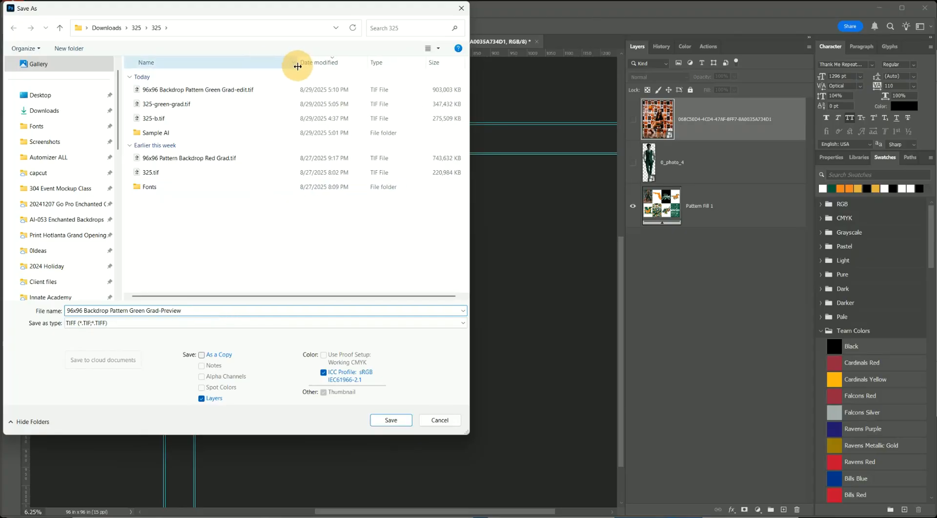
text(-15ppi)
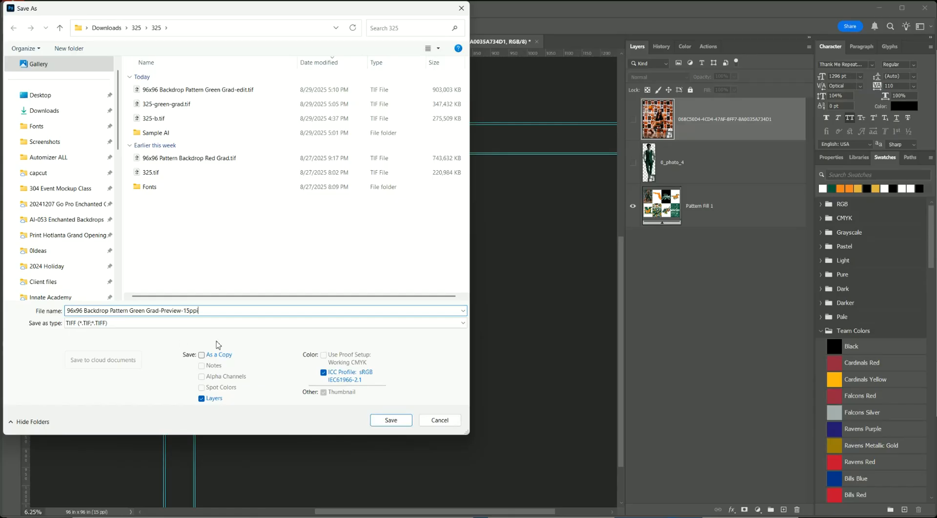
click(380, 422)
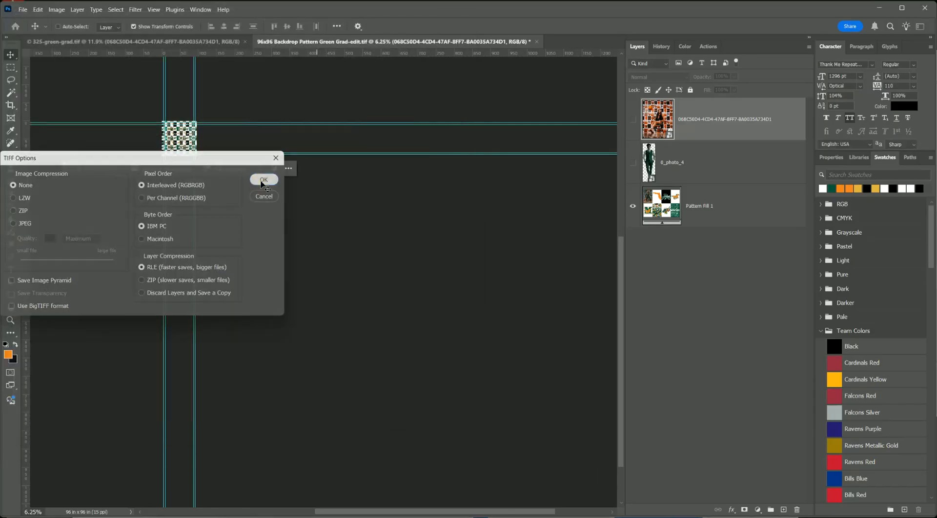
click(264, 181)
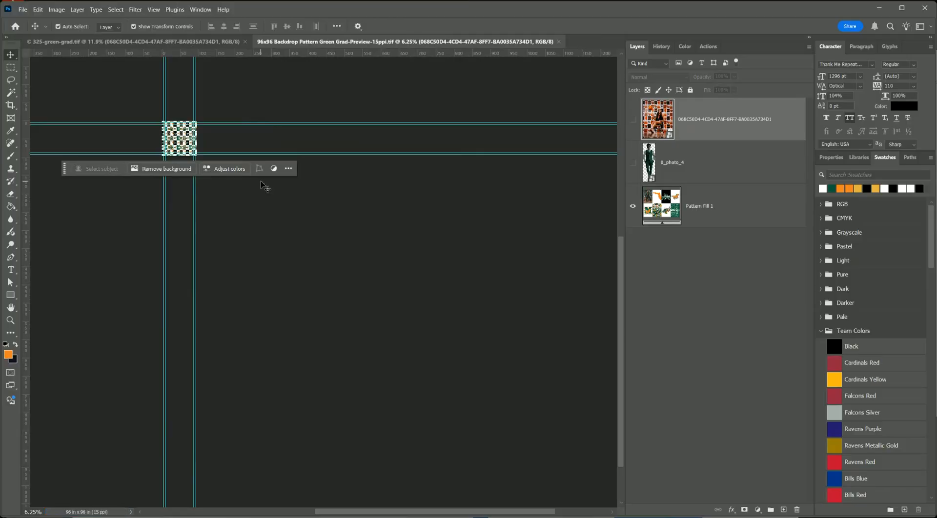
Resample the preview backdrop to 150 pixels/inch, then select the pattern fill layer and inspect its sharpness up close
key(ctrl+0)
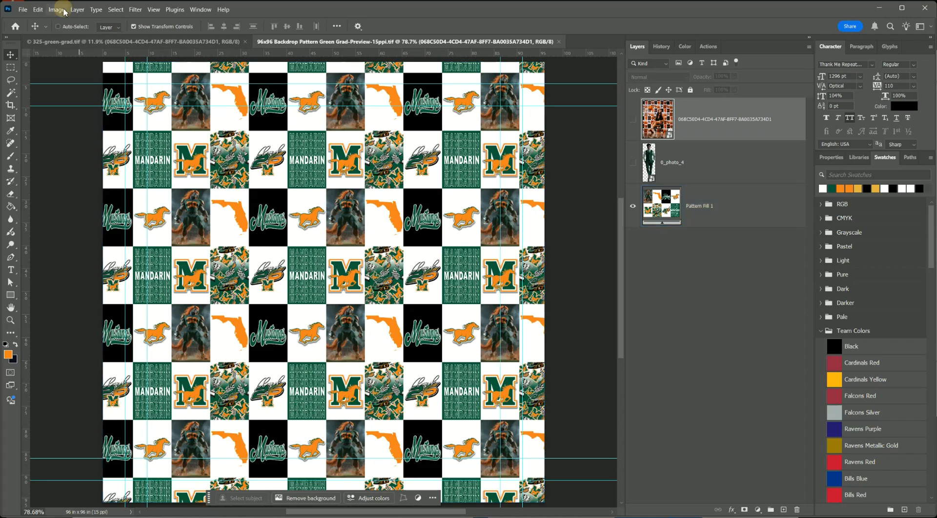
click(65, 10)
click(77, 83)
click(546, 268)
text(0)
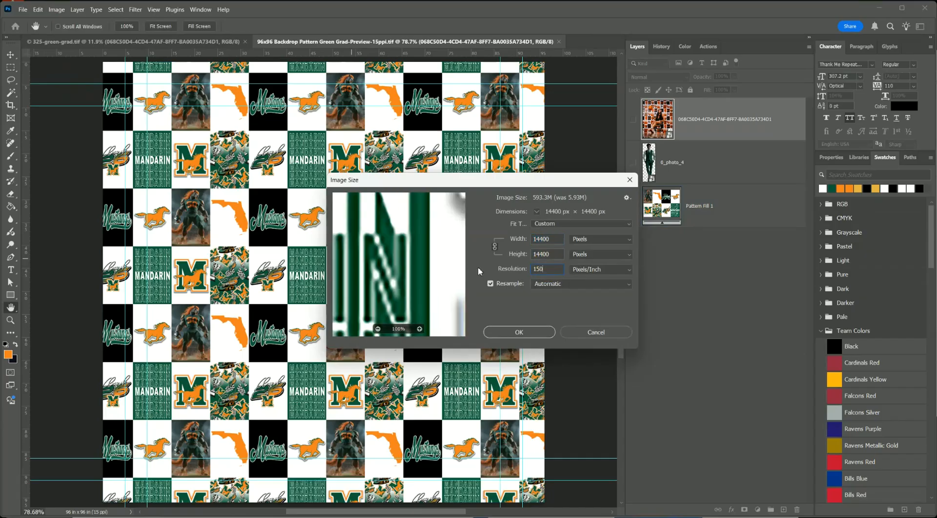
click(519, 333)
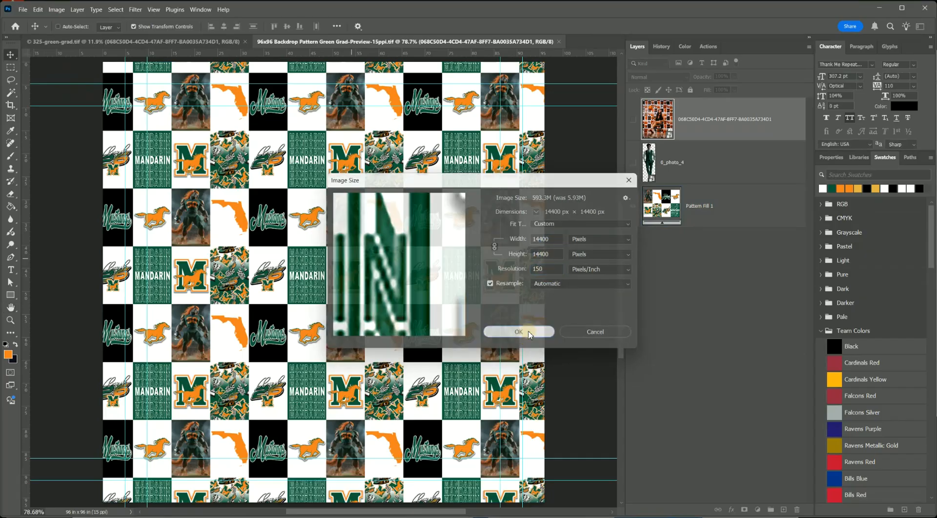
click(703, 223)
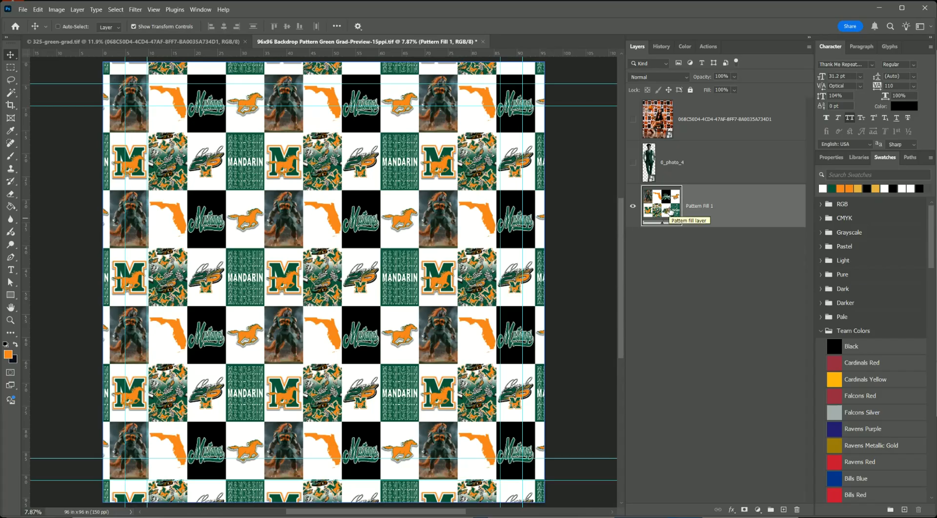
key(ctrl+plus)
key(ctrl+plus)
key(ctrl+plus)
key(ctrl+plus)
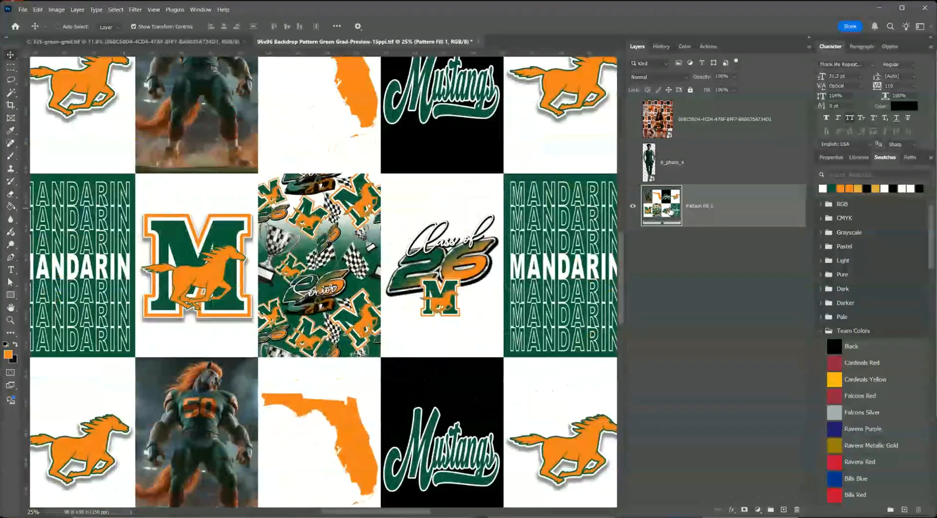
key(ctrl+0)
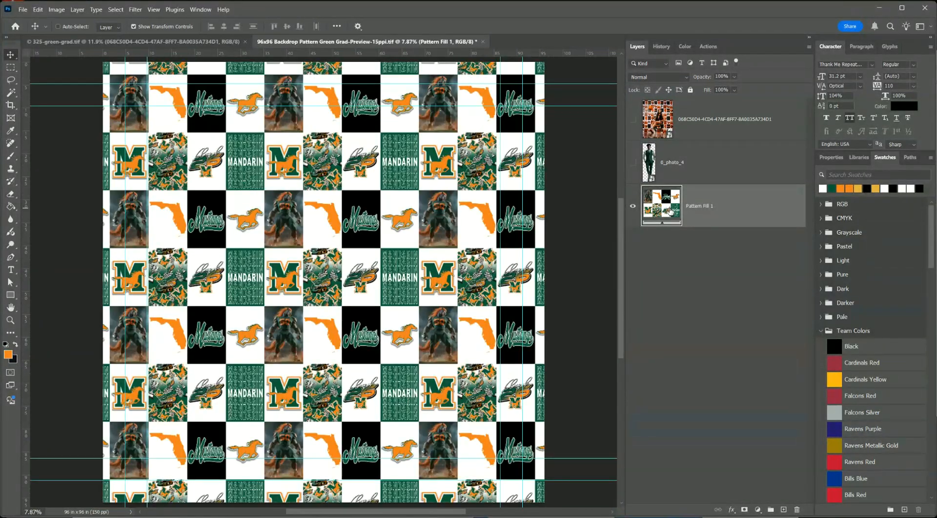
Save a layered TIFF copy as "96x96 Backdrop Pattern Green Grad-Print-150ppi-2" in the 325 folder and switch to that folder in File Explorer
click(23, 10)
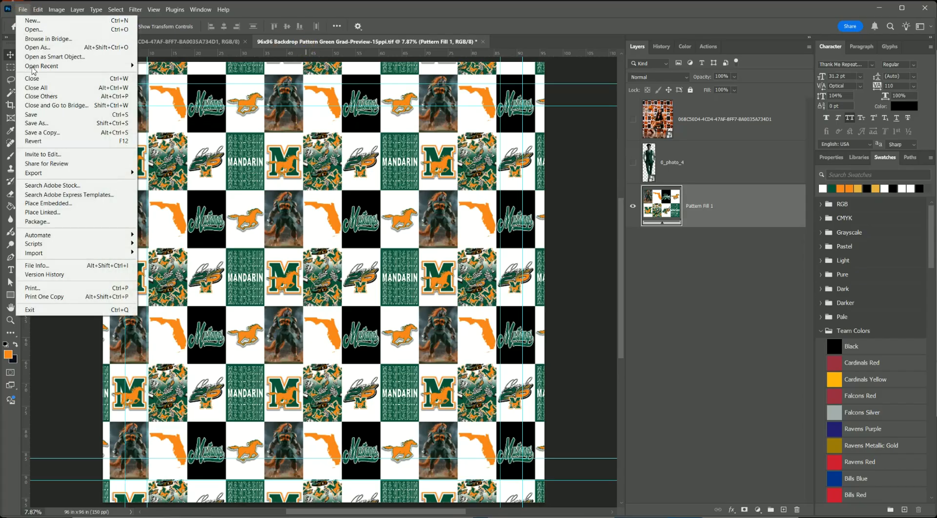
click(47, 132)
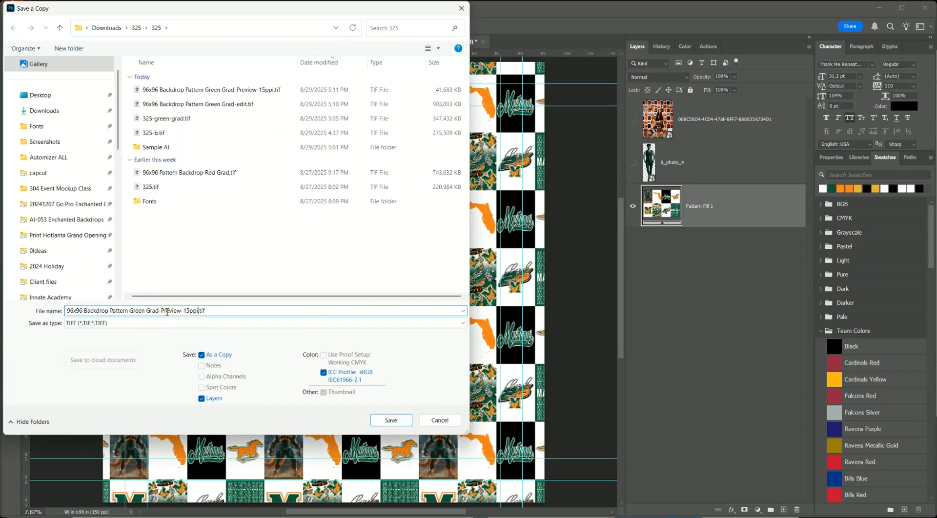
drag(162, 311, 243, 319)
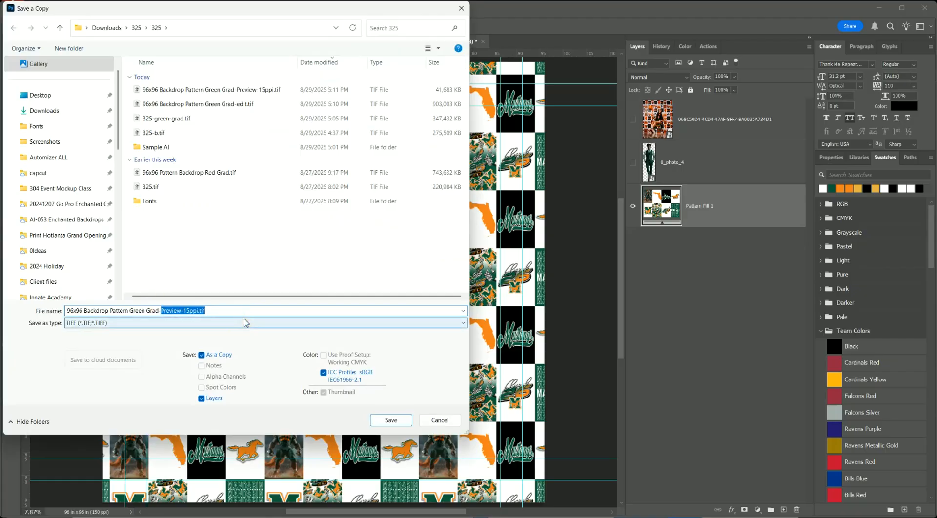
text(Print-150ppi)
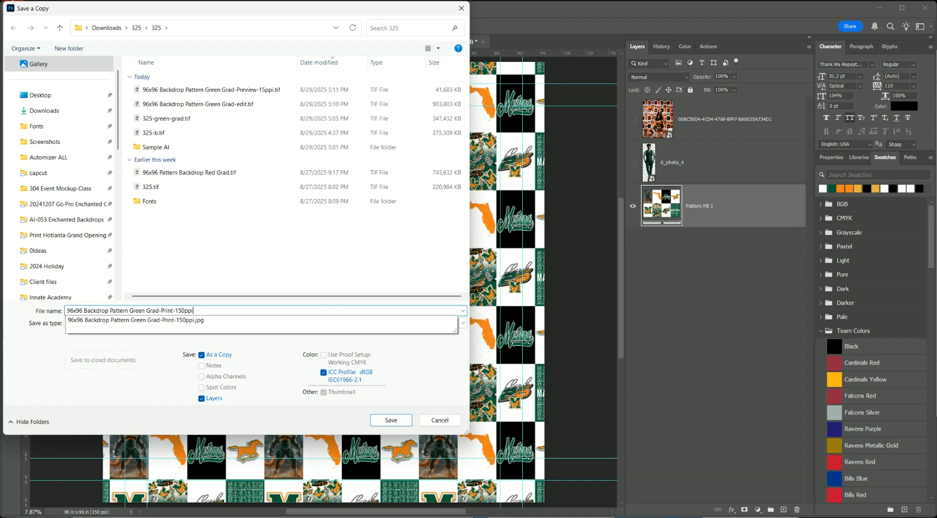
text(-2)
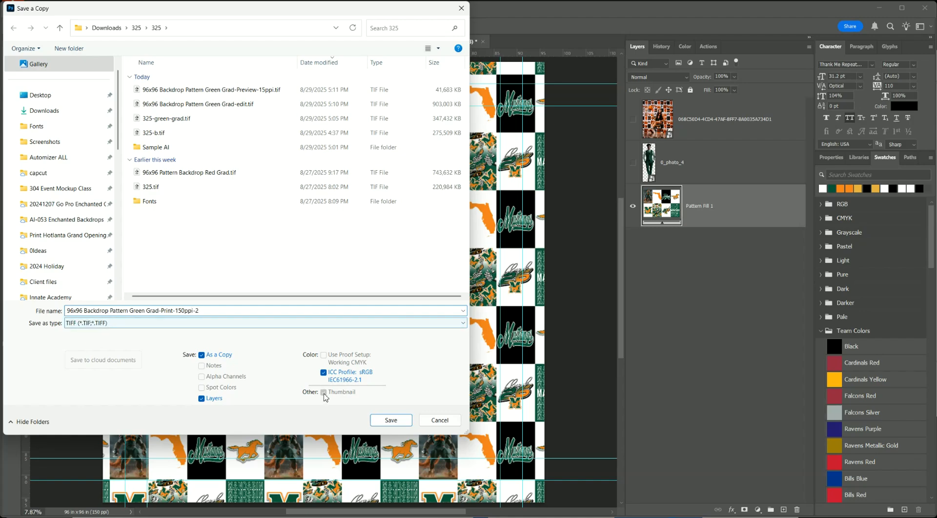
click(393, 422)
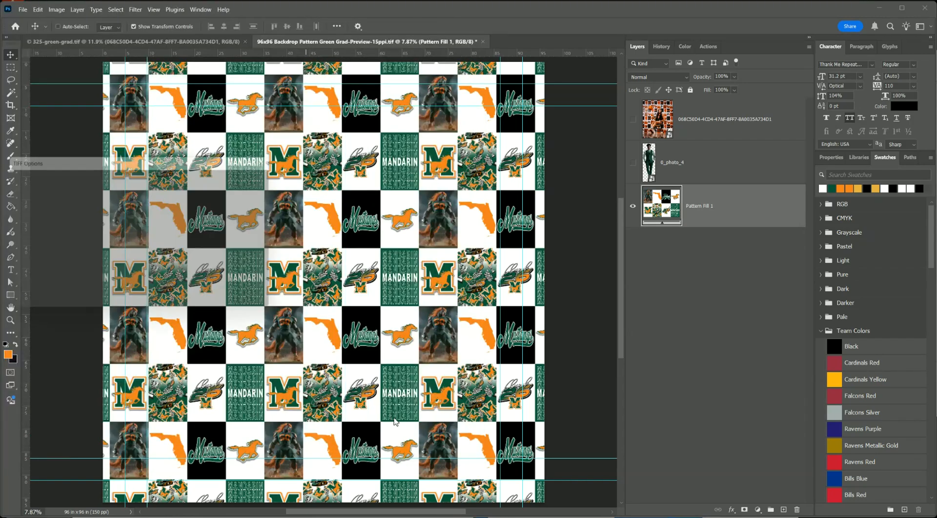
click(259, 180)
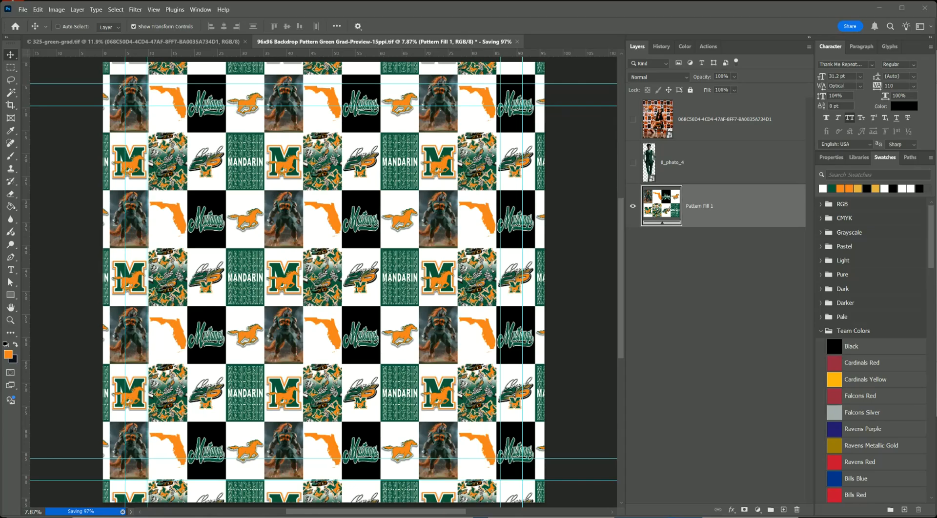
key(alt+Tab)
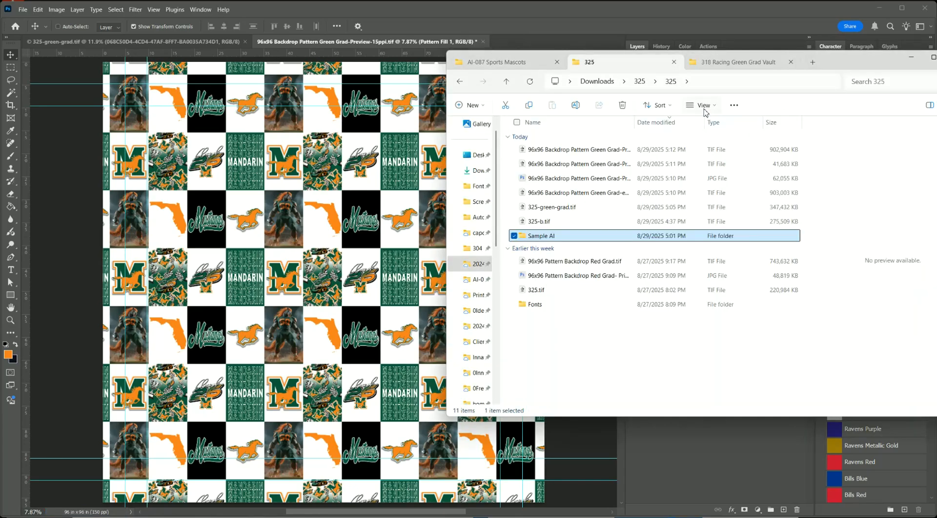
View the 325 folder's files as large icons and return to the details view
click(704, 112)
click(712, 145)
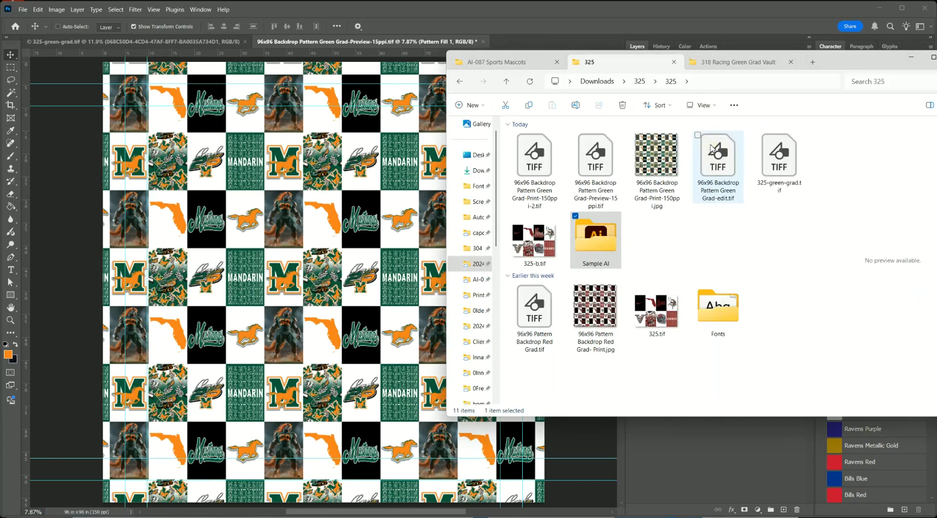
click(702, 105)
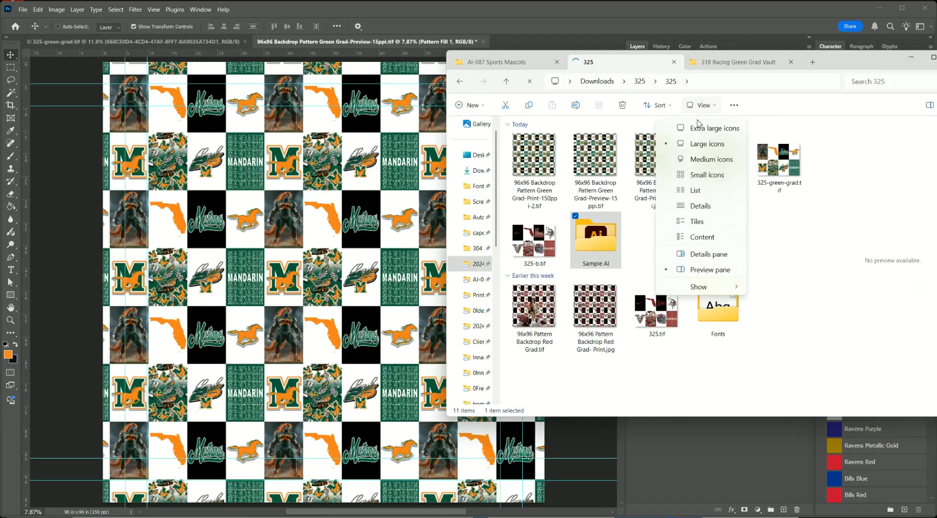
click(710, 206)
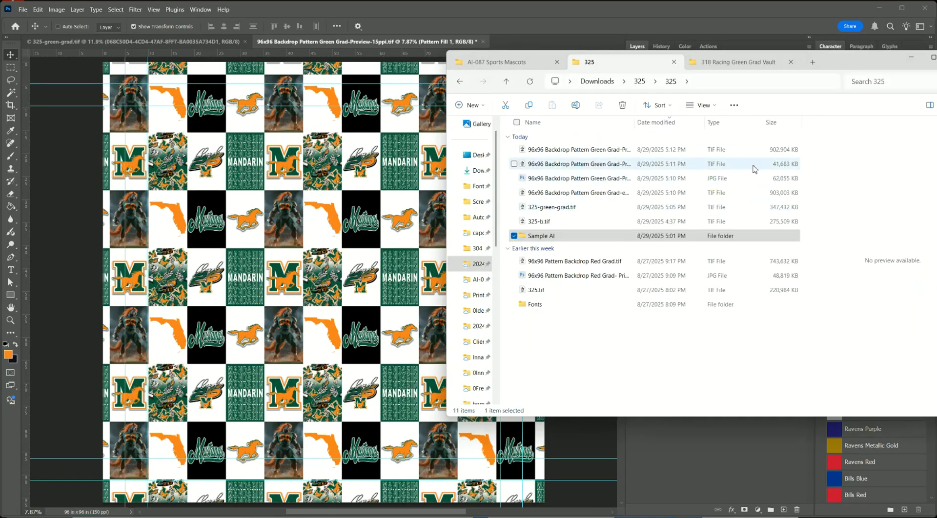
Compare the file sizes of the backdrop's 150 ppi print TIFF, edit TIFF and 15 ppi preview TIFF in the 325 folder
click(615, 151)
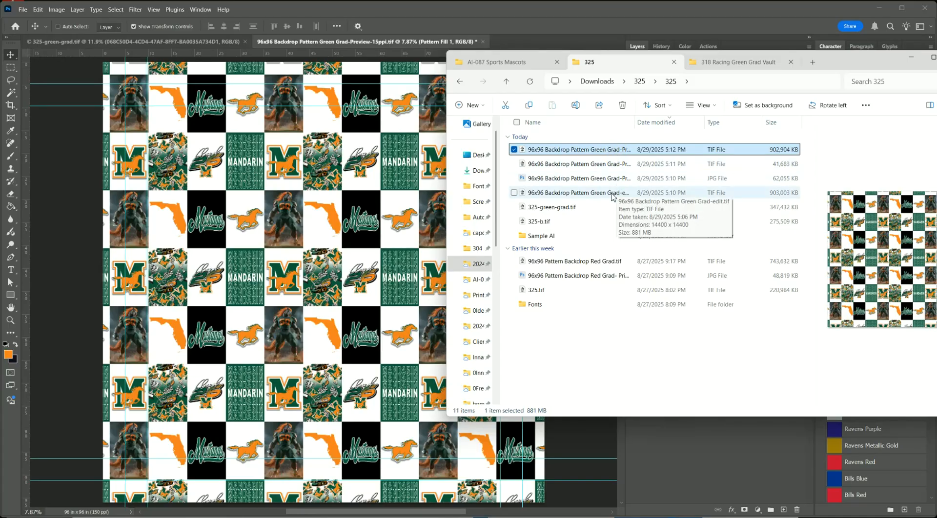
click(612, 195)
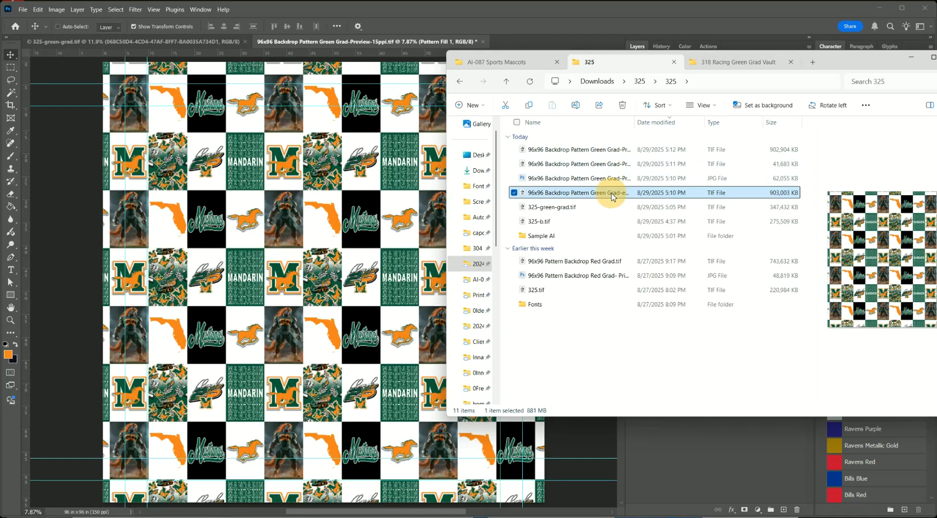
key(F2)
click(605, 150)
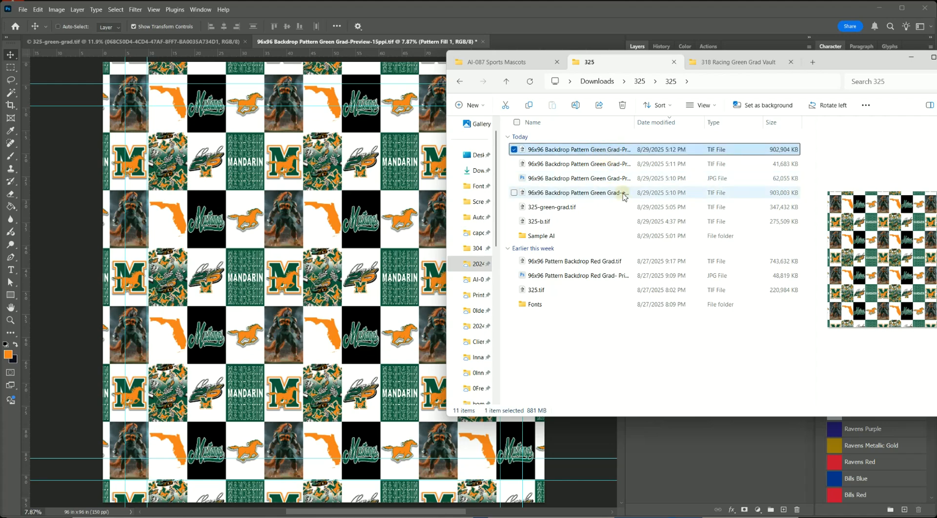
click(592, 166)
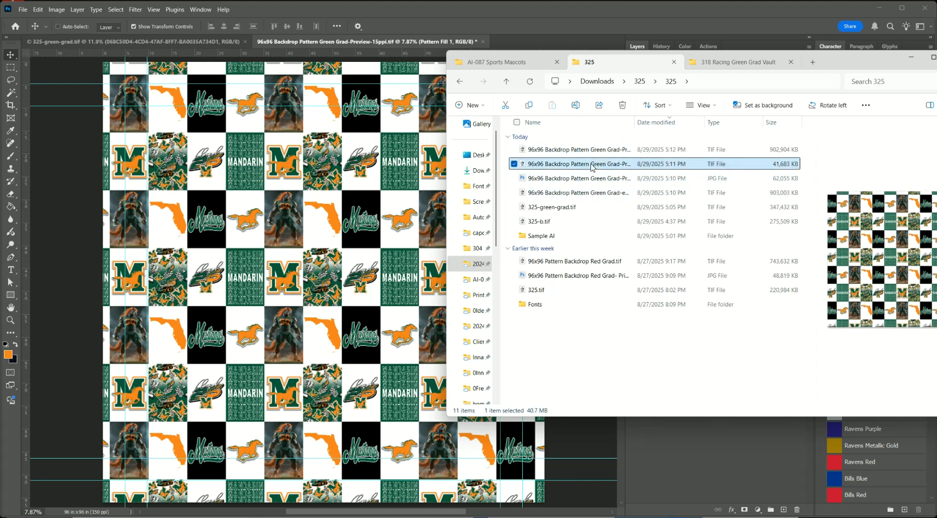
Widen the file name column and the folder window to show full names, and compare the 150 ppi print JPG with the preview TIFF
drag(634, 122, 693, 123)
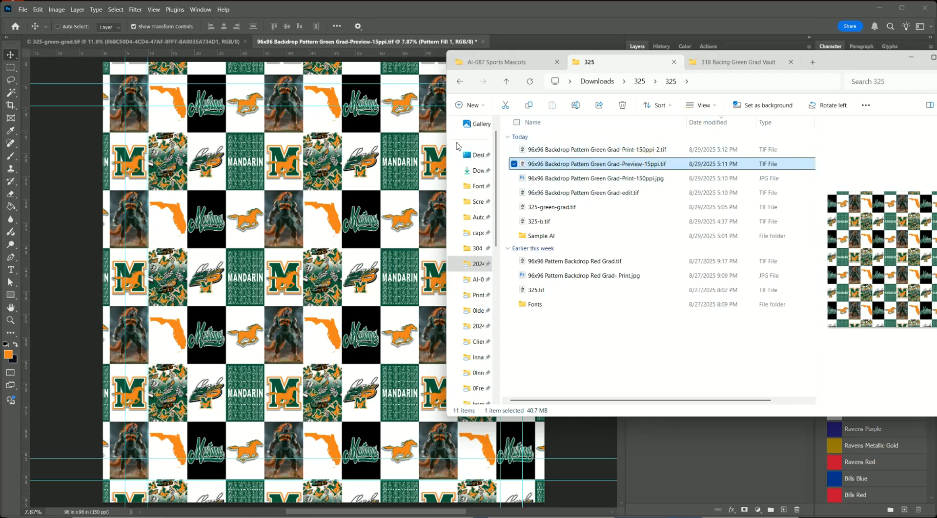
drag(447, 143, 350, 142)
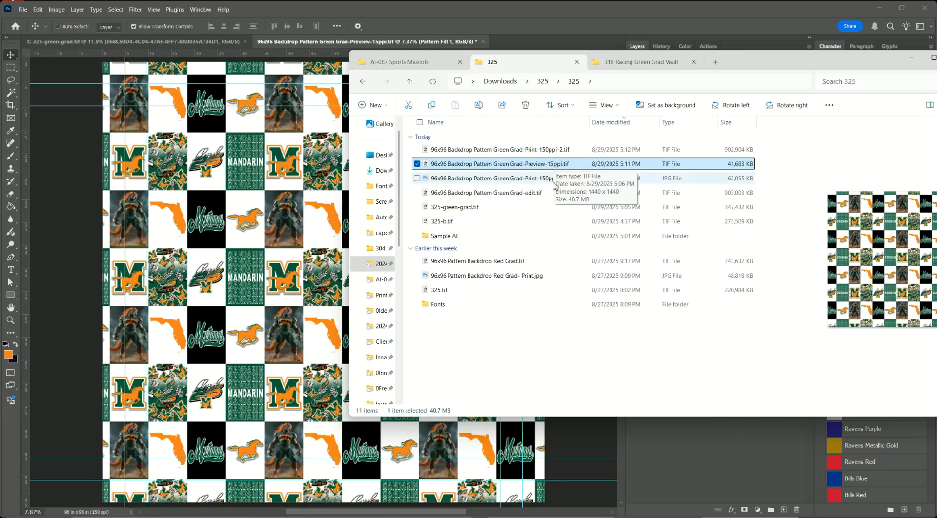
click(450, 180)
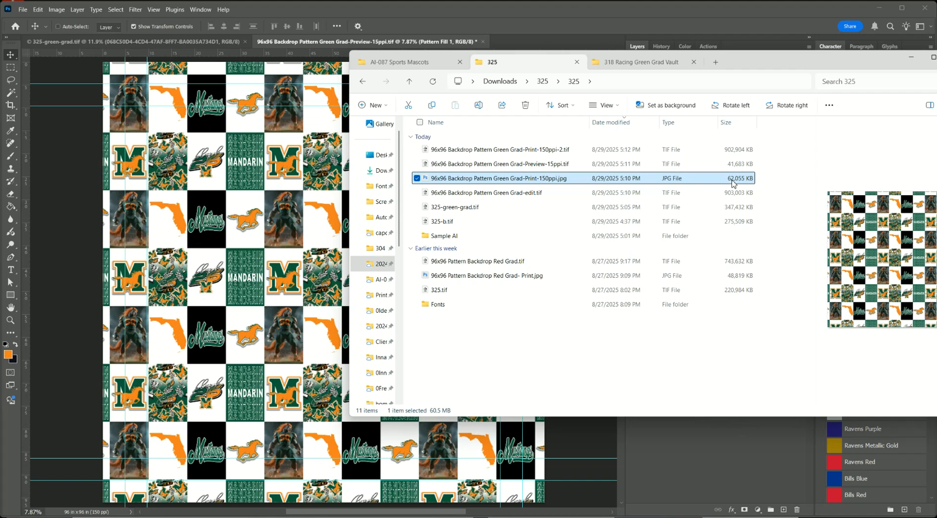
click(715, 166)
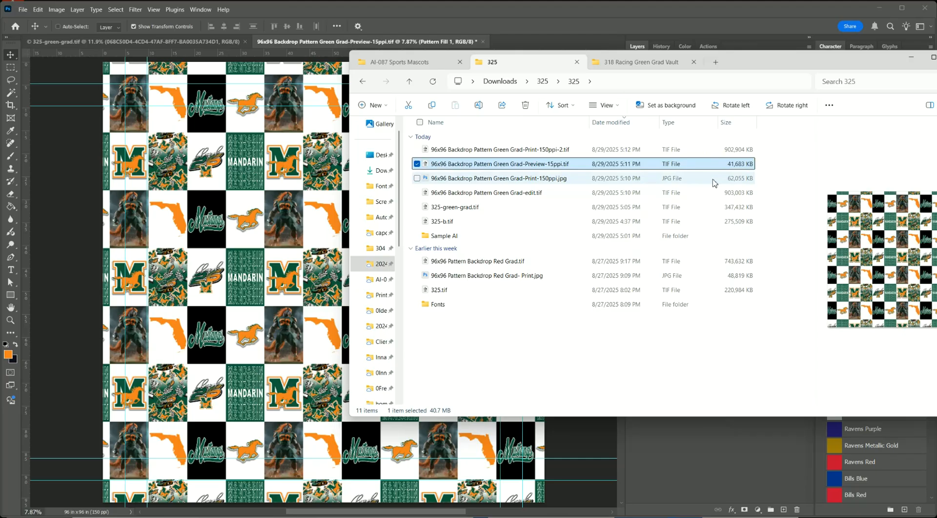
click(713, 181)
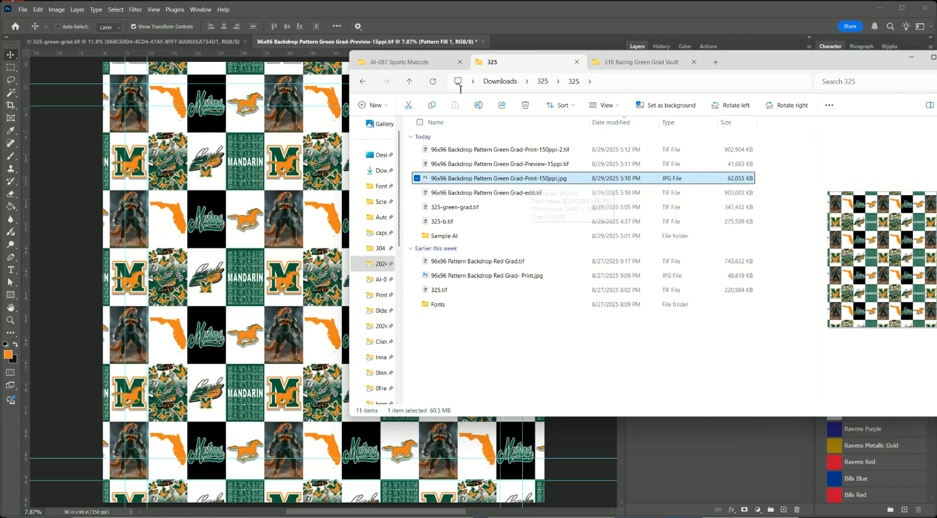
Save a JPEG copy of the backdrop in Photoshop as "96x96 Backdrop Pattern Green Grad-Preview-15ppi-3" in the 325 folder, quality 12 Maximum, Baseline ("Standard")
click(374, 45)
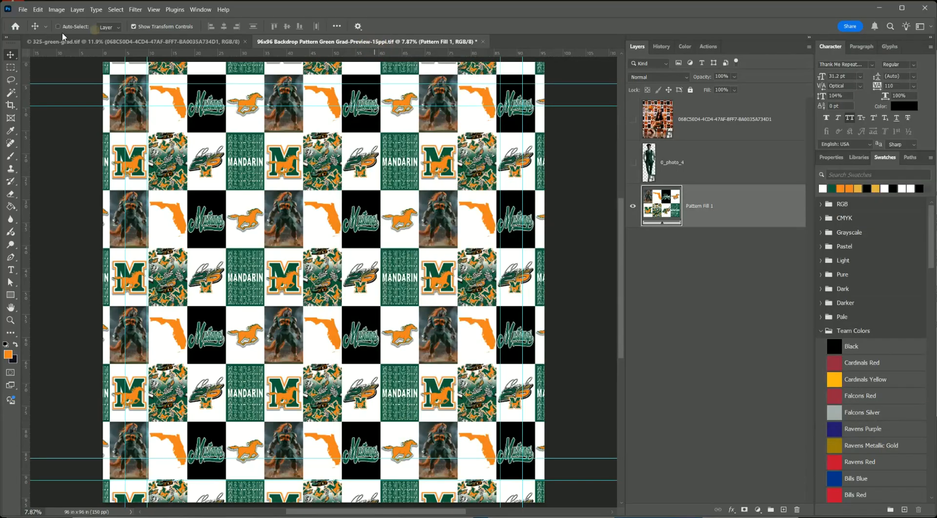
click(23, 9)
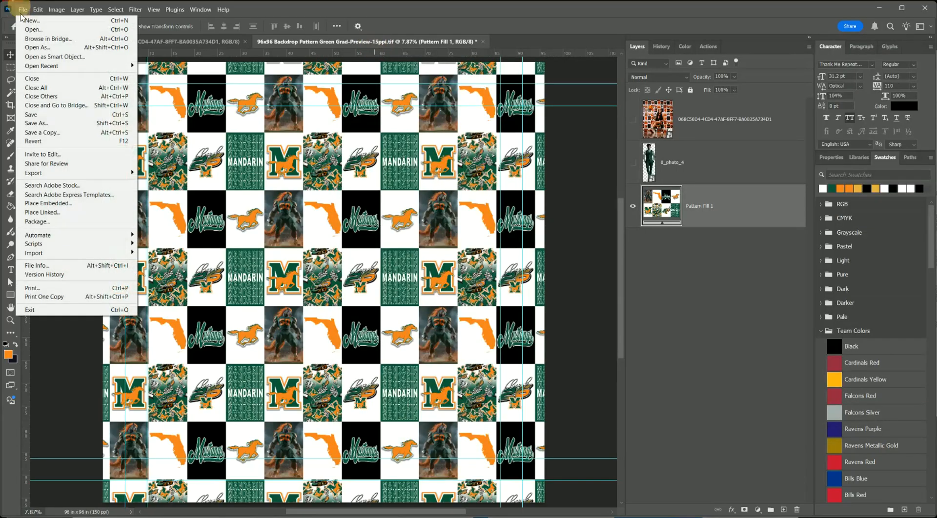
click(49, 132)
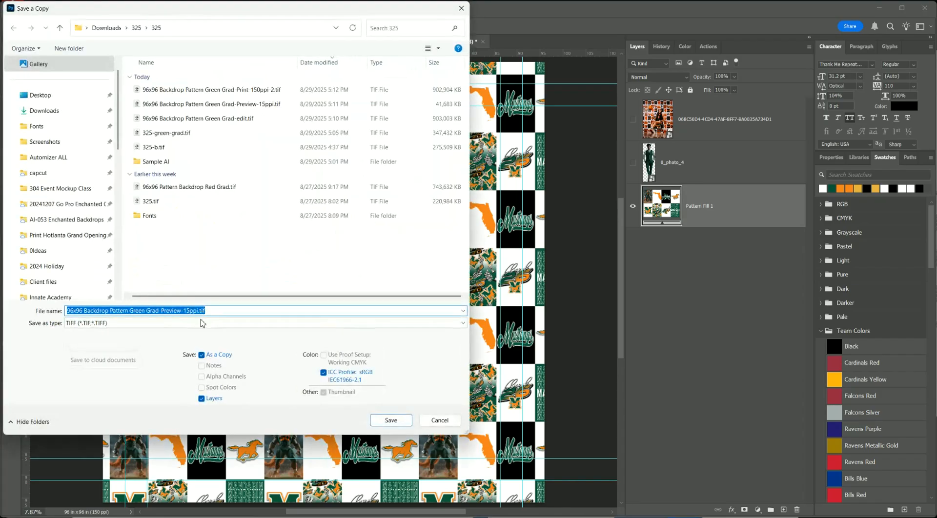
click(194, 325)
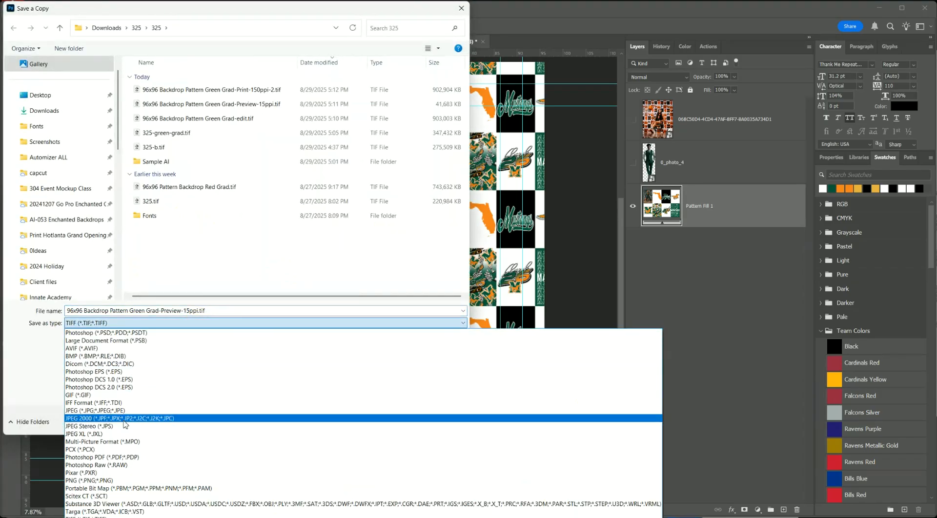
click(95, 410)
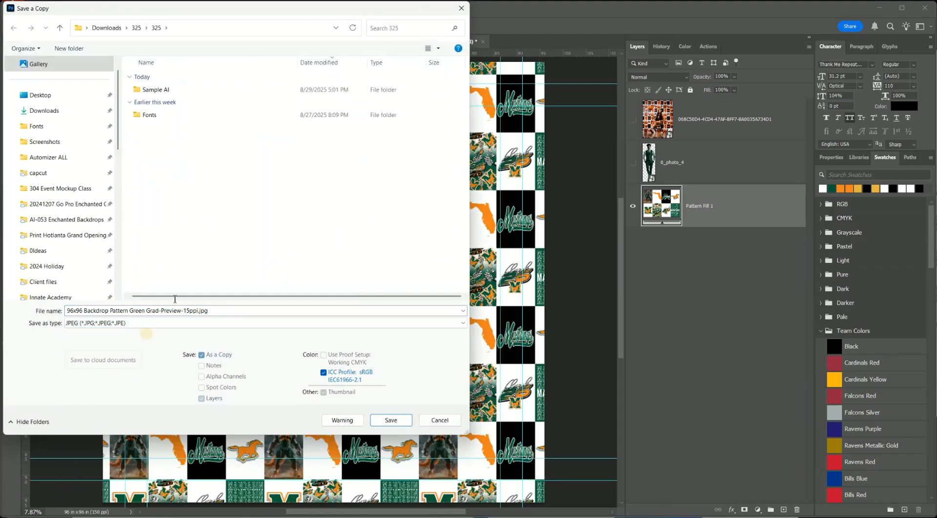
click(218, 310)
click(198, 310)
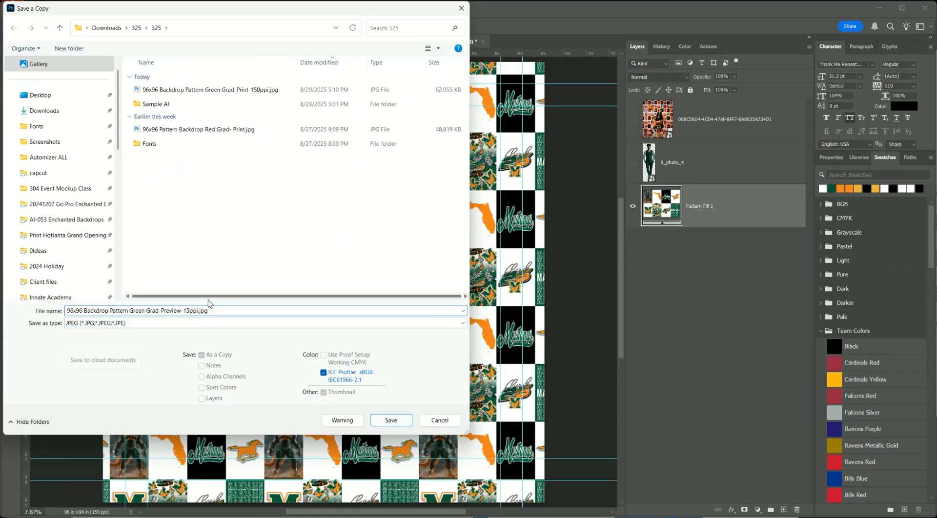
key(Return)
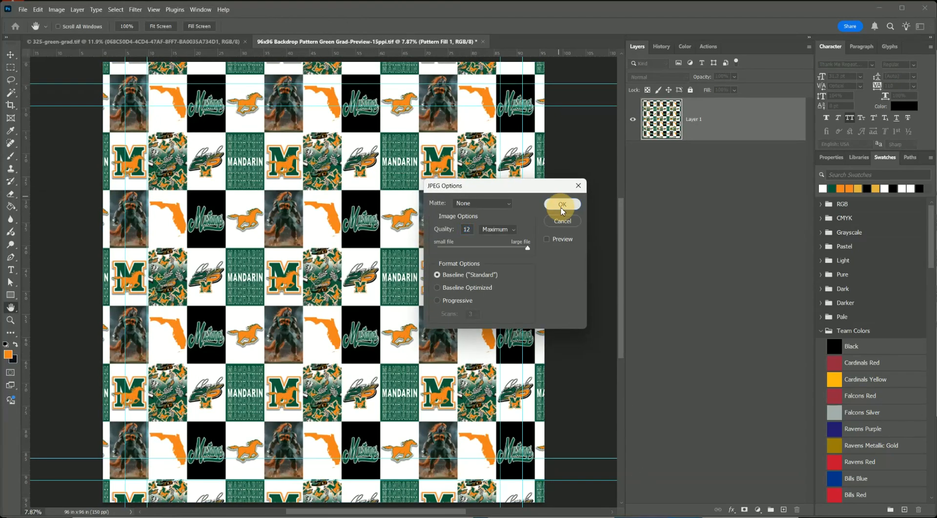
click(561, 208)
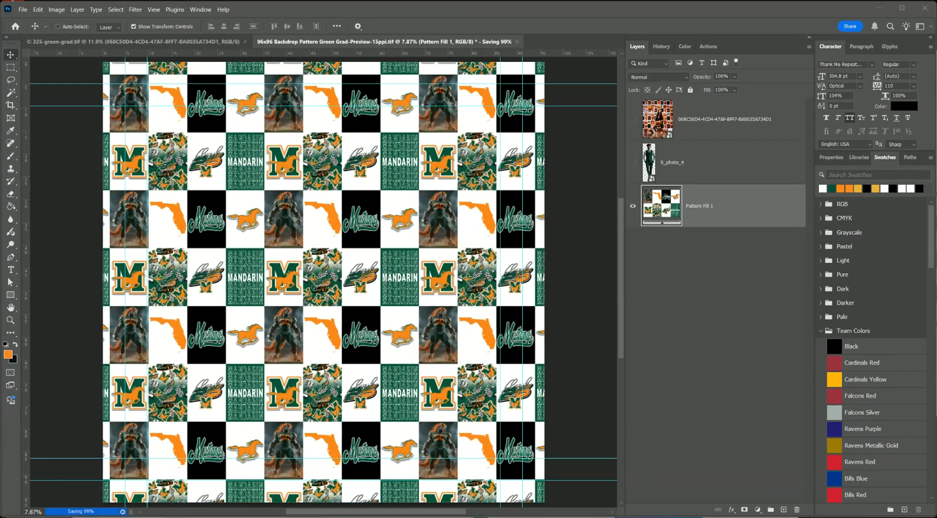
Refresh the 325 folder in File Explorer and compare the size of the new Preview-15ppi-3 JPG with the Print-150ppi JPG
key(alt+Tab)
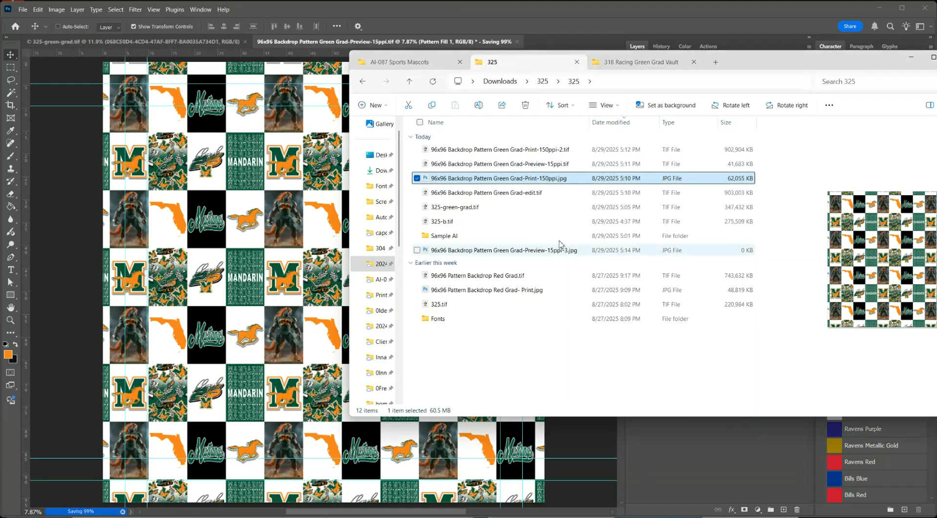
click(433, 82)
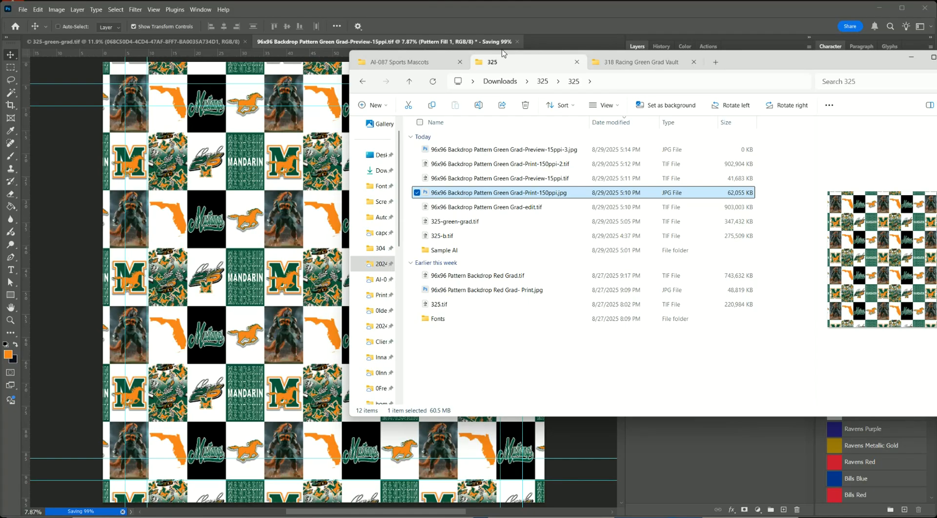
click(571, 29)
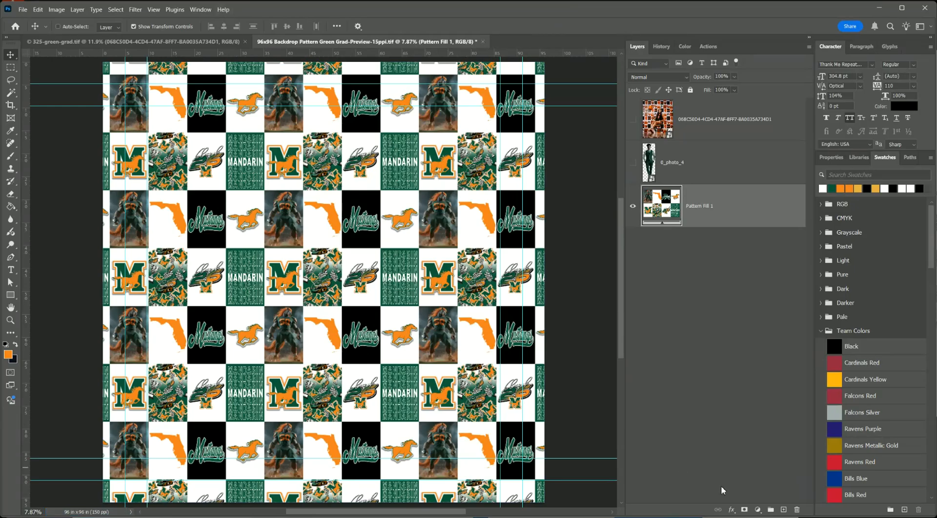
click(665, 496)
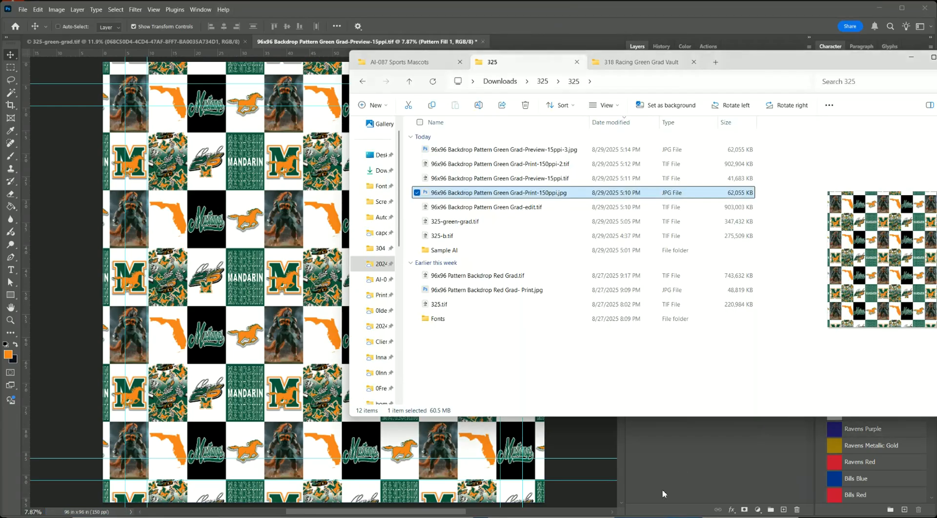
click(499, 152)
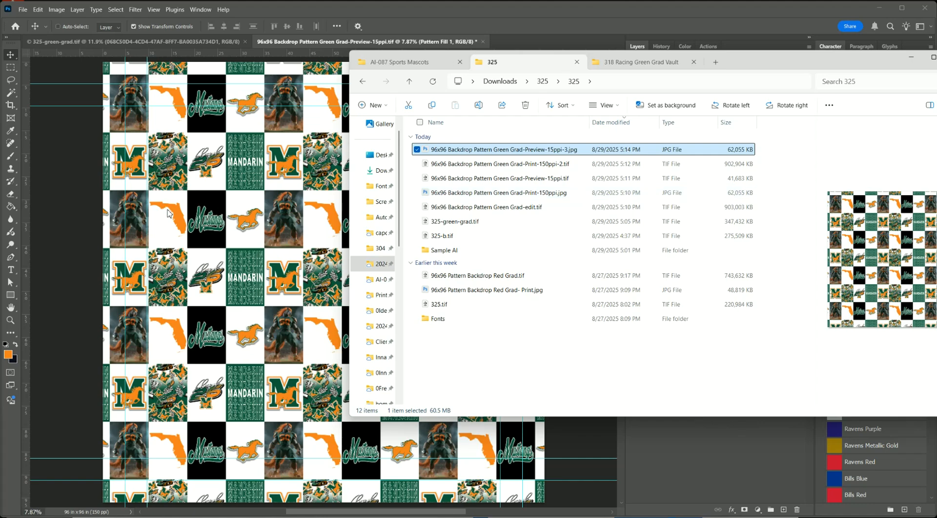
Review the 325-green-grad panel document in Photoshop and return to the 96x96 backdrop document
click(156, 43)
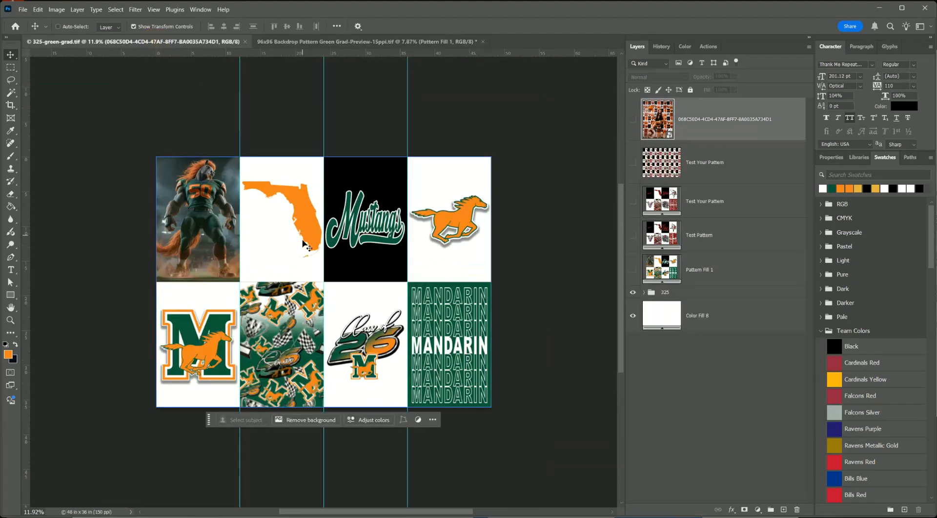
click(344, 43)
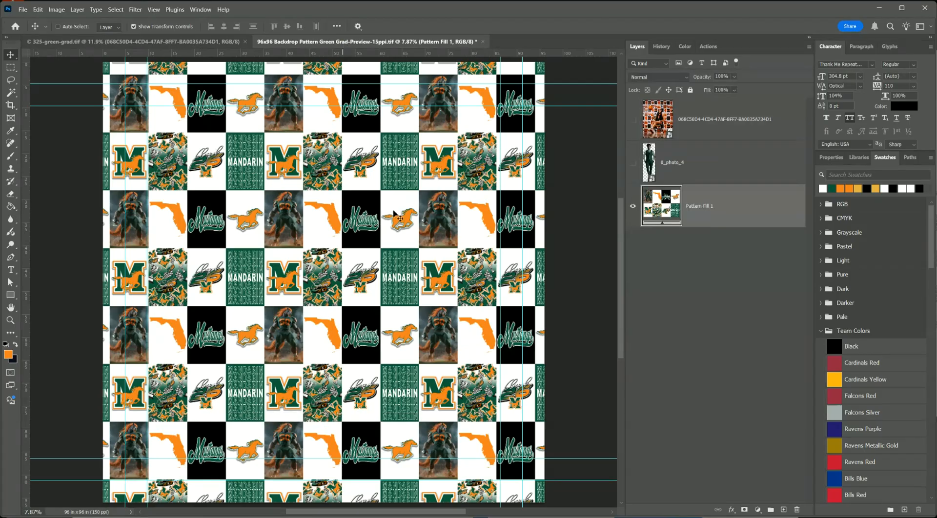